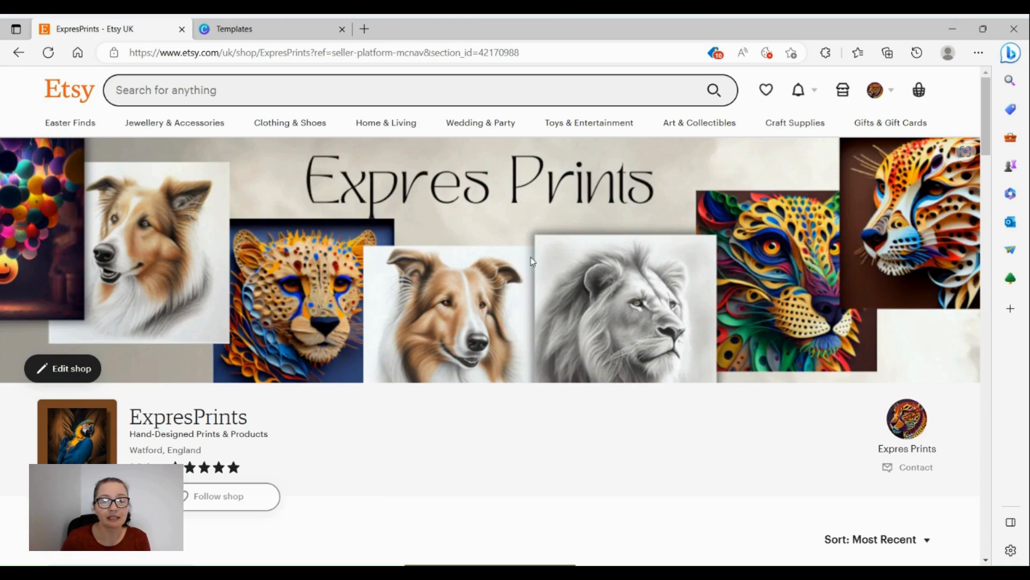
# Open the "Get into the Halloween Spirit" clipart listing from the shop's Halloween Clip Art section.
pyautogui.scroll(-10, 330, 239)
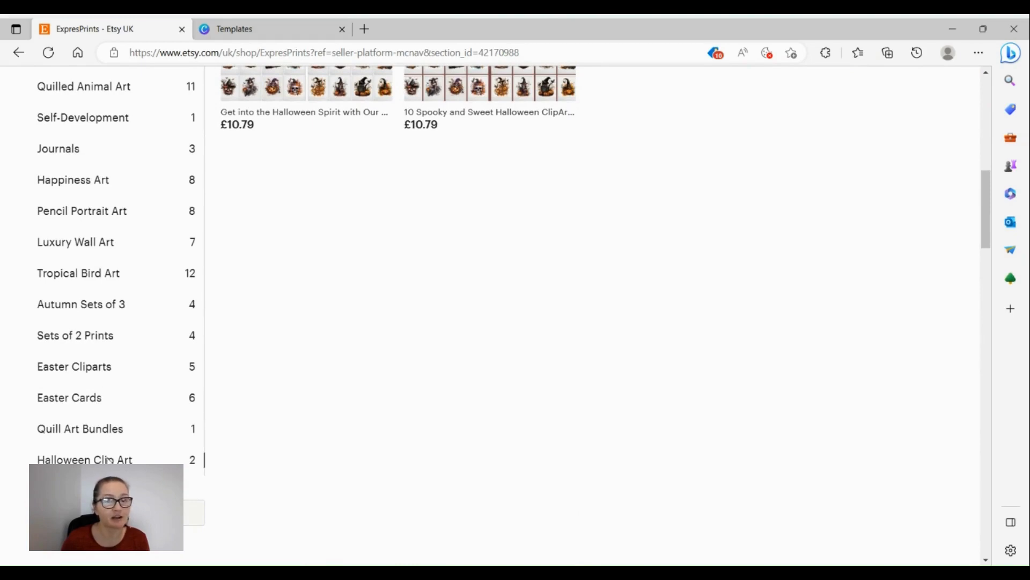
pyautogui.scroll(4, 262, 413)
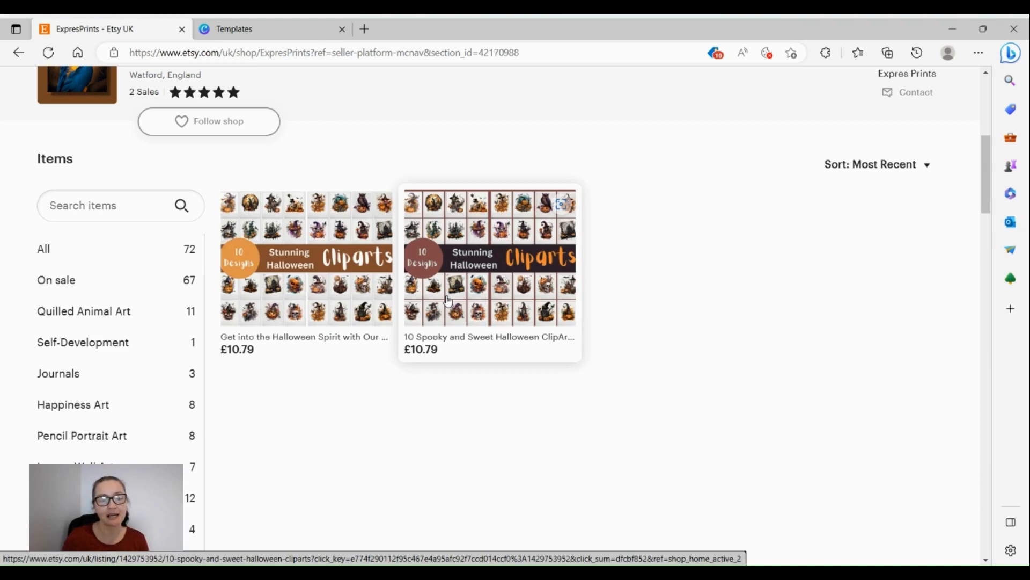
pyautogui.click(319, 276)
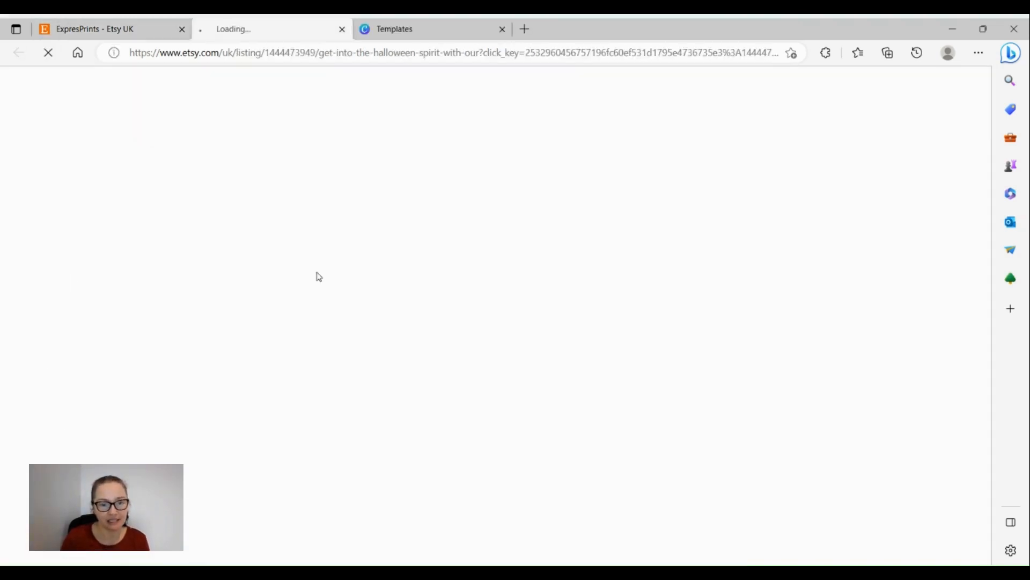
pyautogui.scroll(-3, 319, 277)
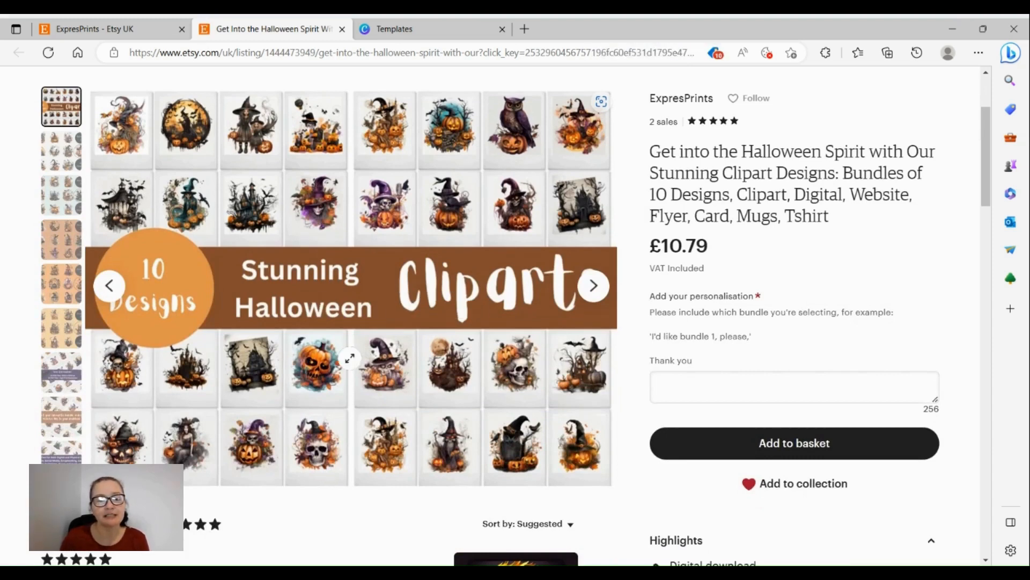
# View the listing's images from Bundle 1 through Bundle 5 to the sizes and resolutions image, including the personalisation field.
pyautogui.click(598, 294)
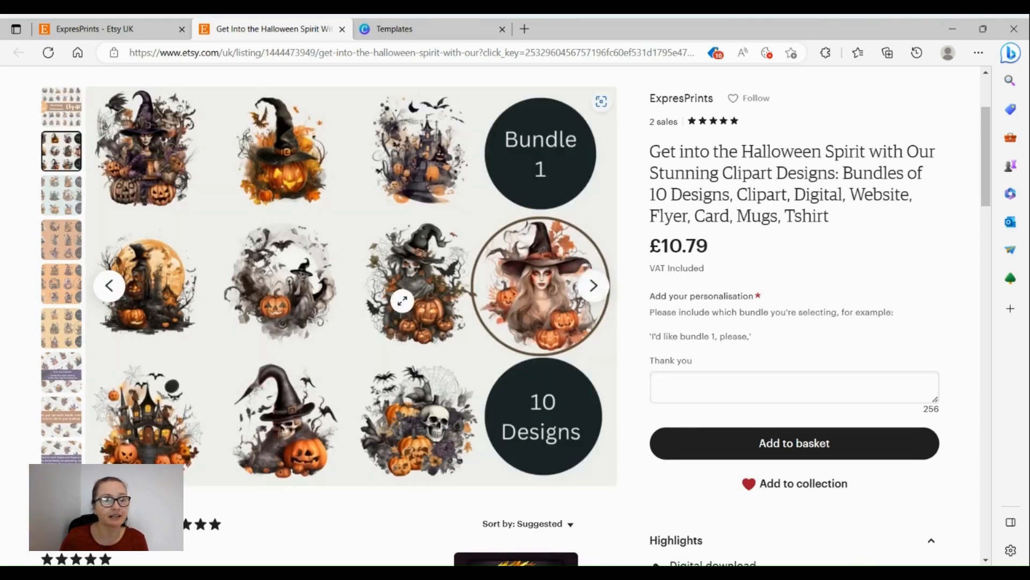
pyautogui.click(594, 286)
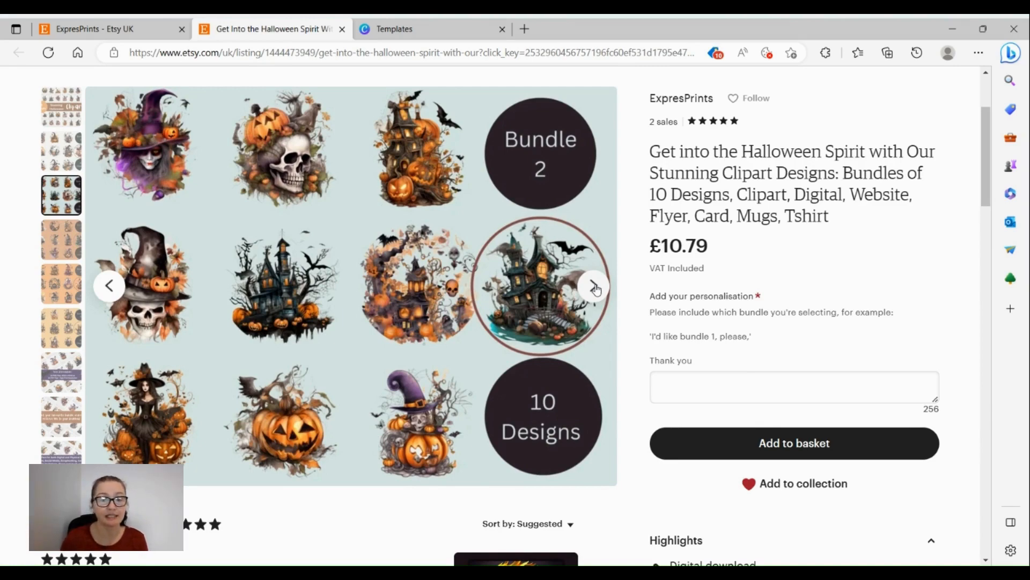
pyautogui.click(595, 289)
pyautogui.click(596, 288)
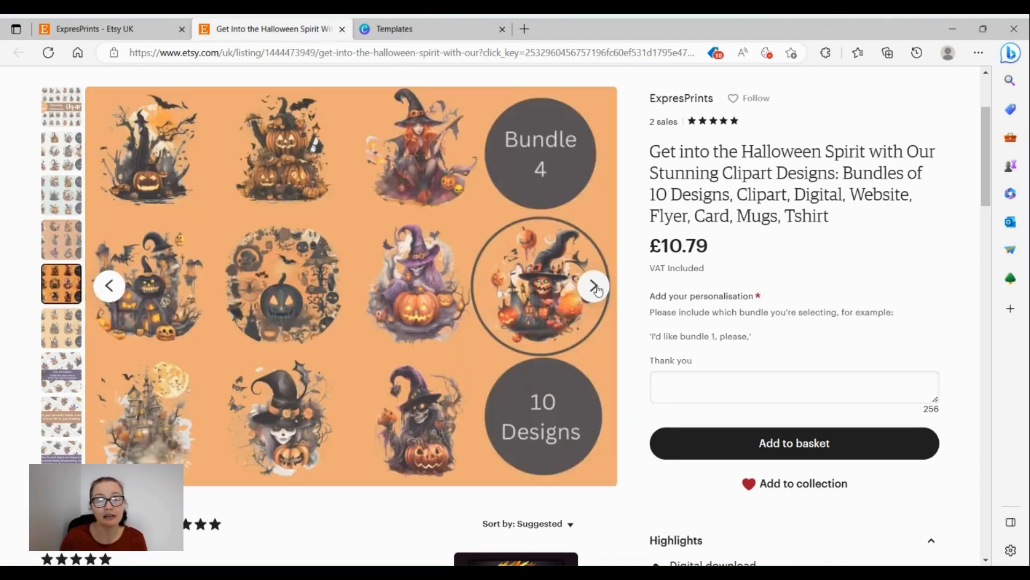
pyautogui.click(596, 288)
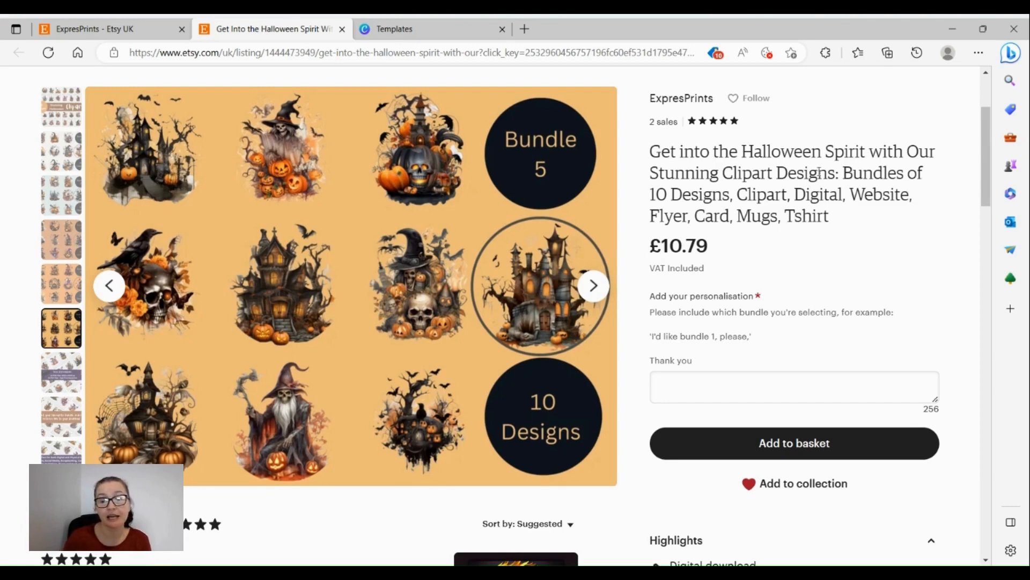
pyautogui.click(673, 382)
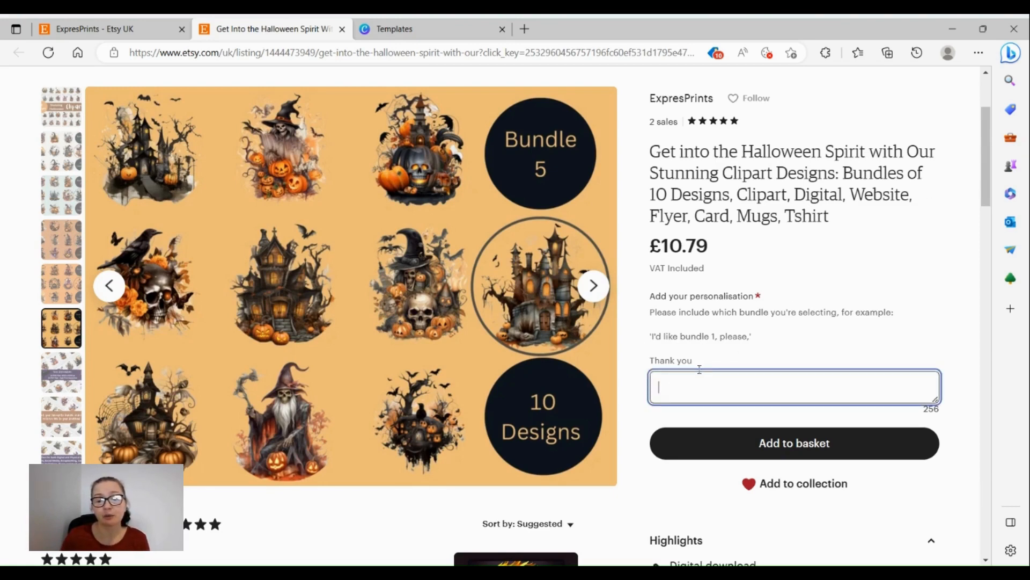
pyautogui.click(599, 289)
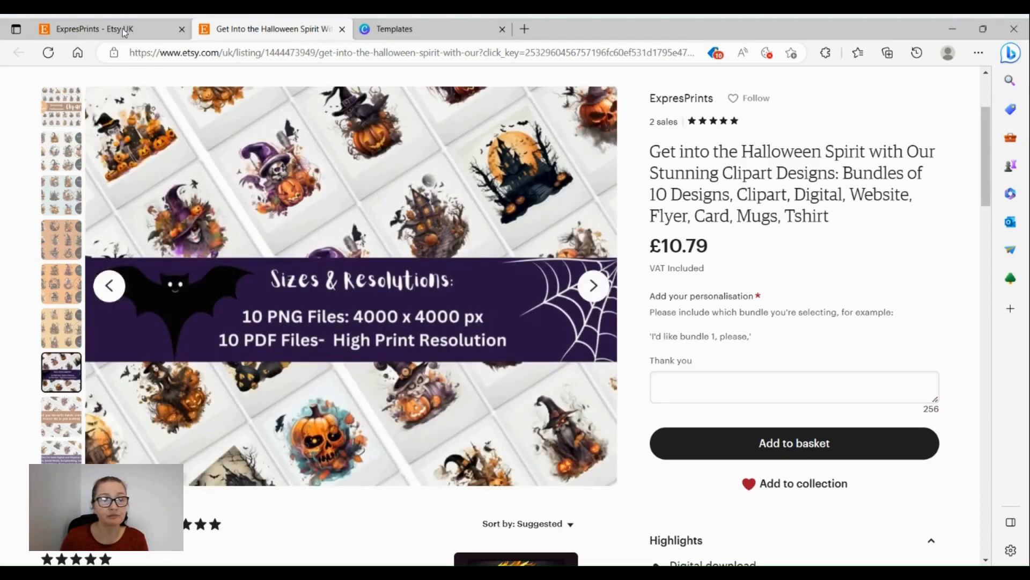
# Check the shop's Halloween items again, and return to the clipart listing to read its highlights and description.
pyautogui.click(124, 28)
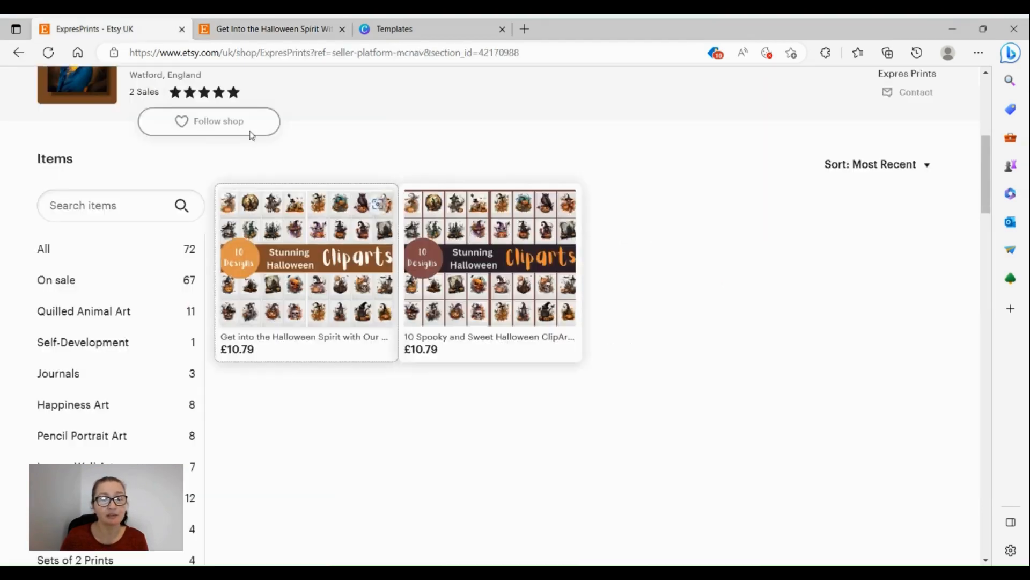
pyautogui.click(273, 28)
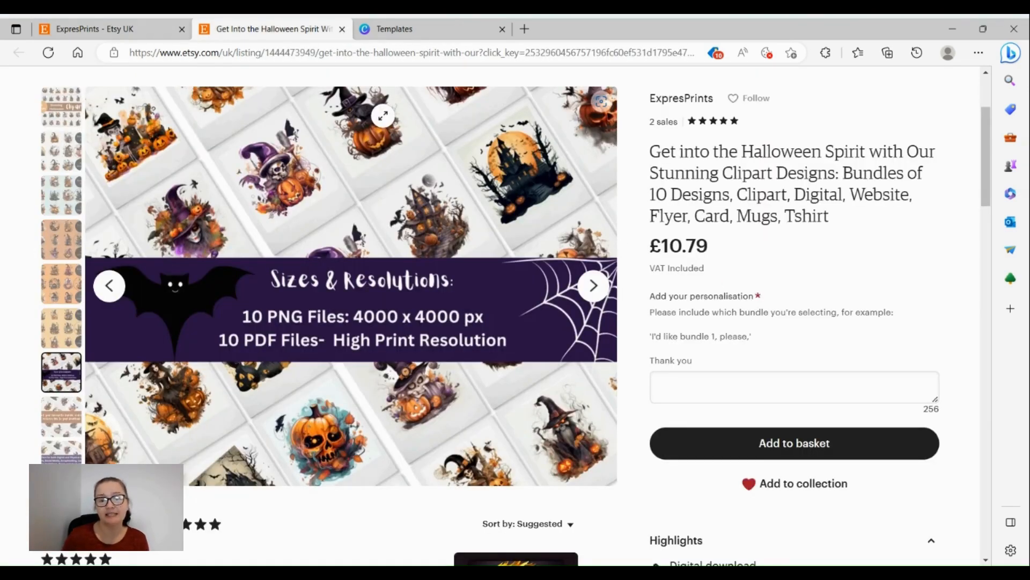
pyautogui.scroll(-8, 780, 255)
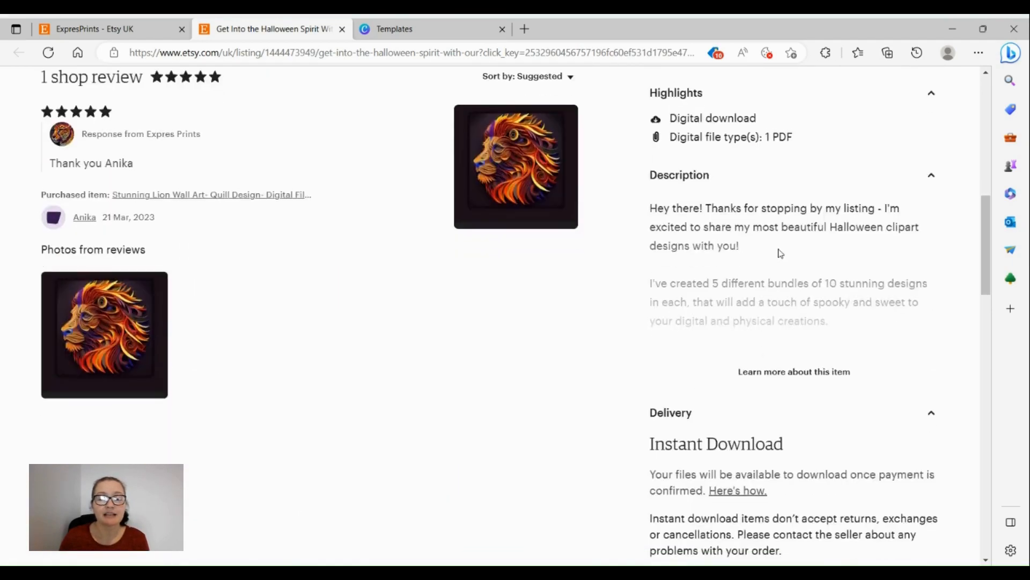
pyautogui.scroll(10, 779, 250)
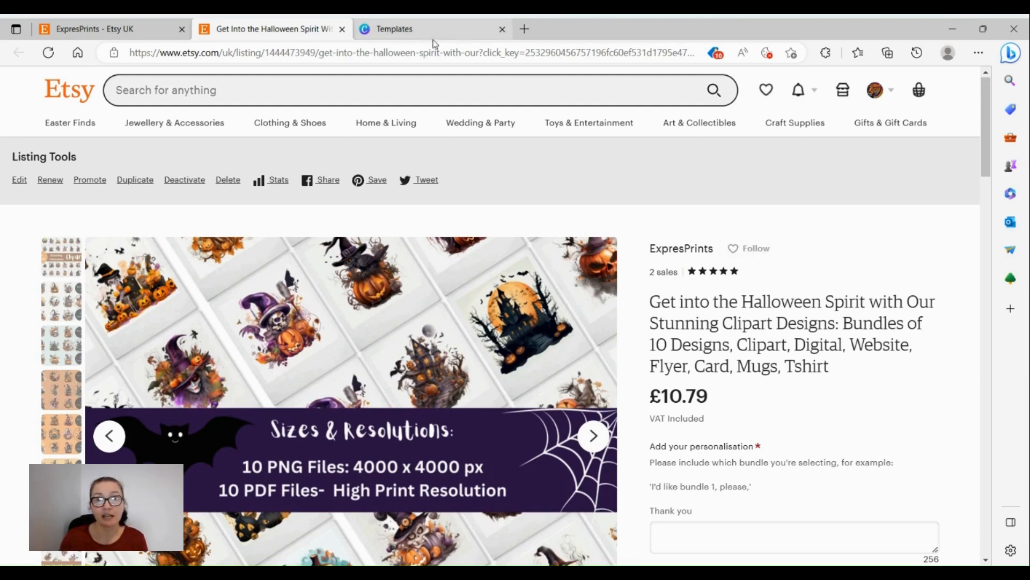
# Switch to Canva, close the podcast template preview, and open the main templates page by way of the home page.
pyautogui.click(424, 29)
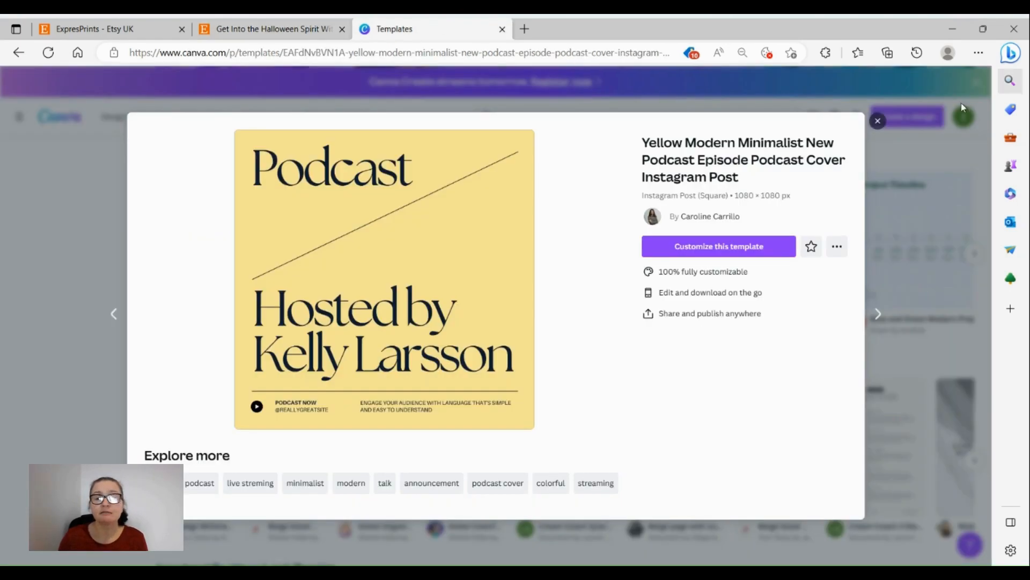
pyautogui.click(878, 123)
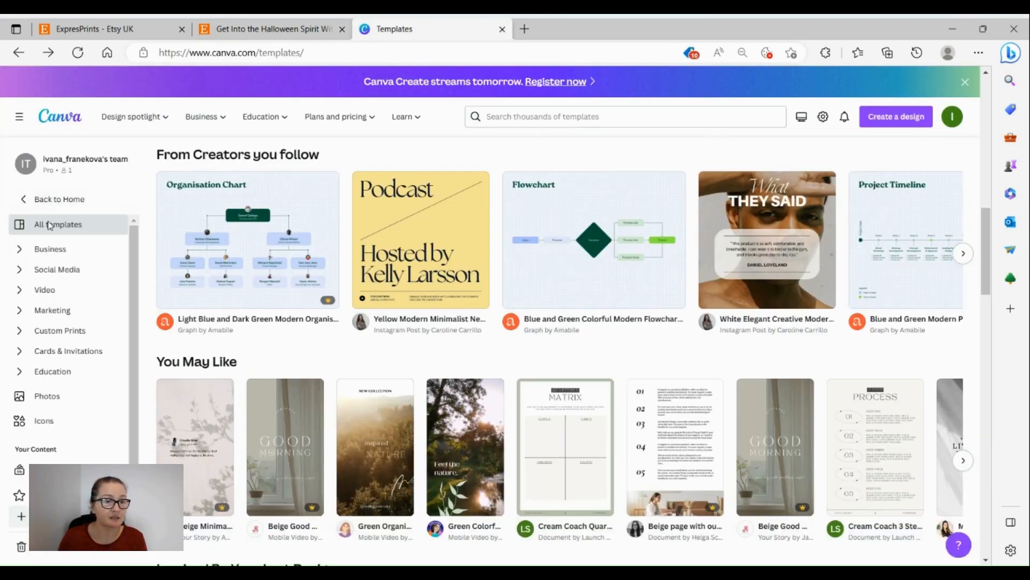
pyautogui.click(57, 200)
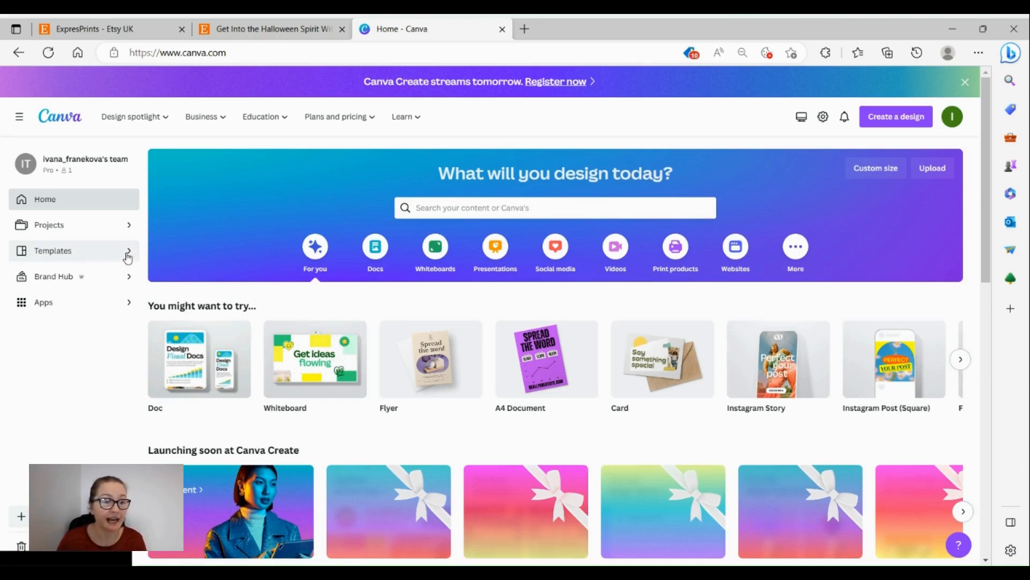
pyautogui.click(64, 257)
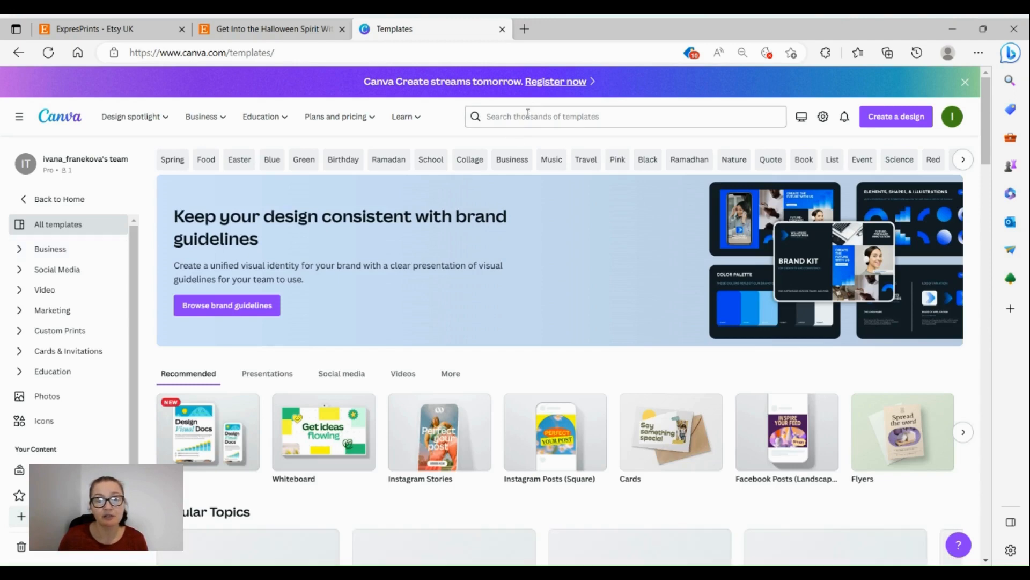
# Search the Canva templates for "halloween".
pyautogui.click(528, 114)
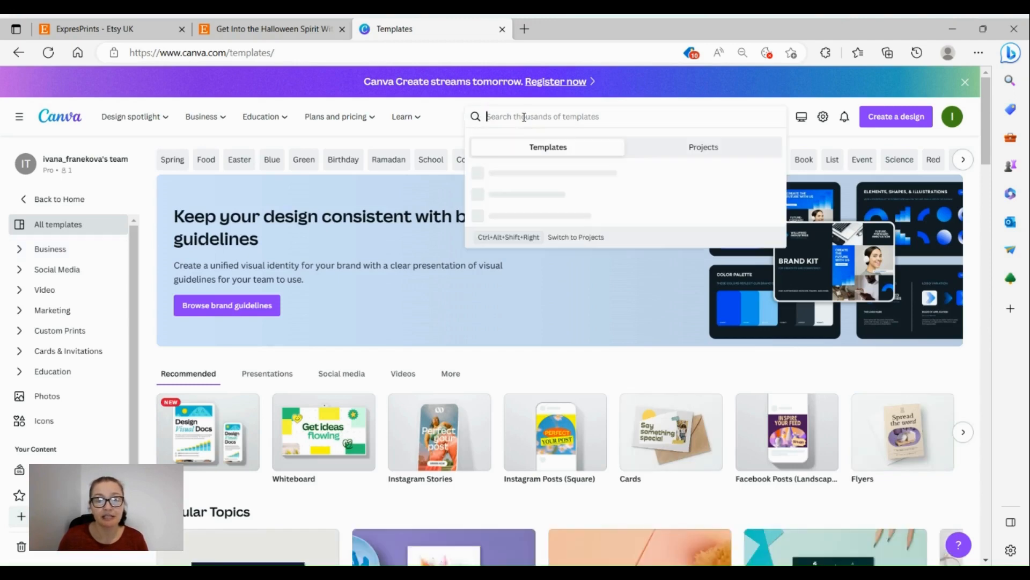
pyautogui.write('halloween')
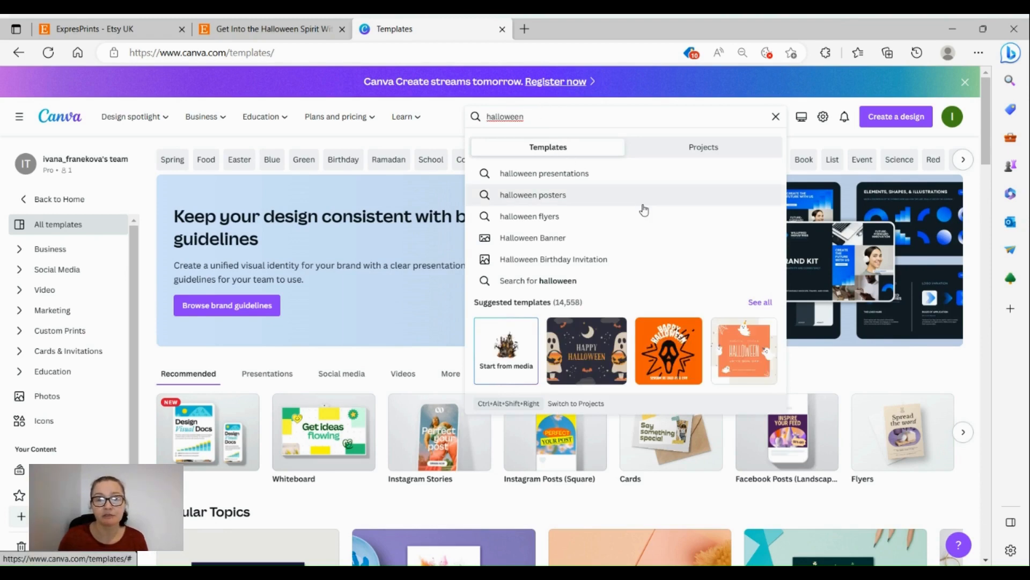
pyautogui.press('Return')
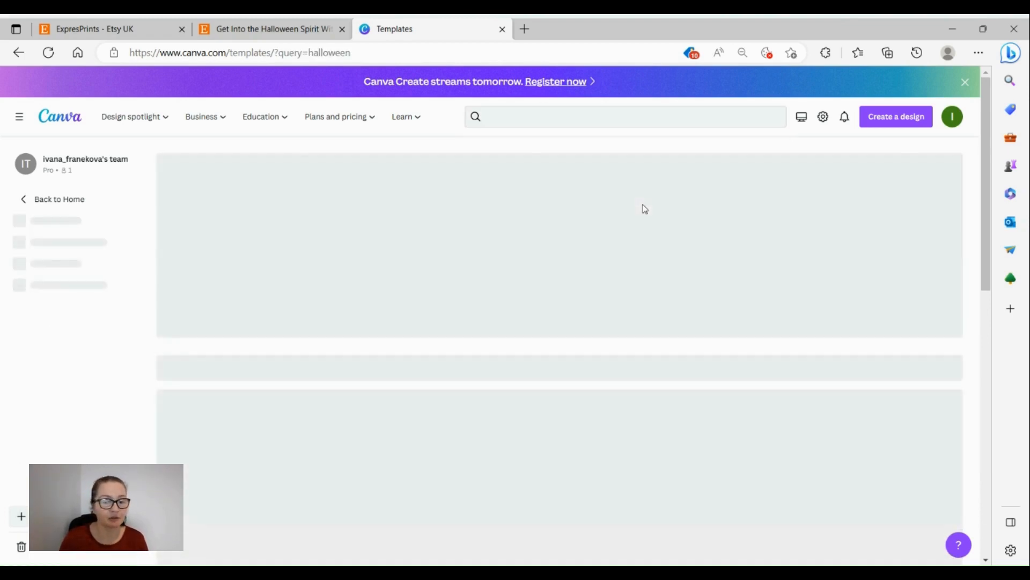
# Examine the category filter's Social Media and Custom Prints options for the Halloween templates, and close it without choosing one.
pyautogui.scroll(-5, 426, 435)
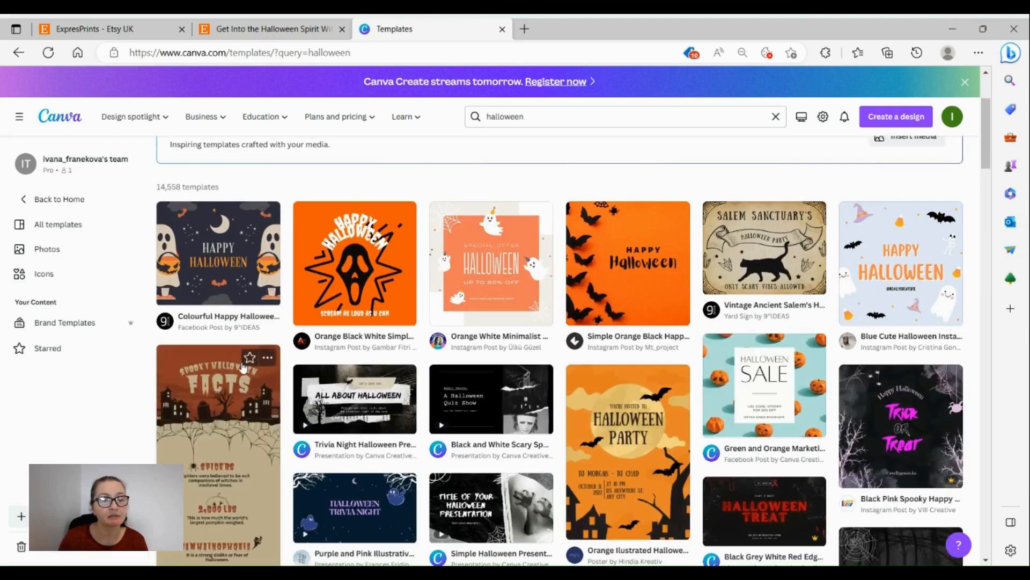
pyautogui.scroll(3, 244, 368)
pyautogui.click(260, 240)
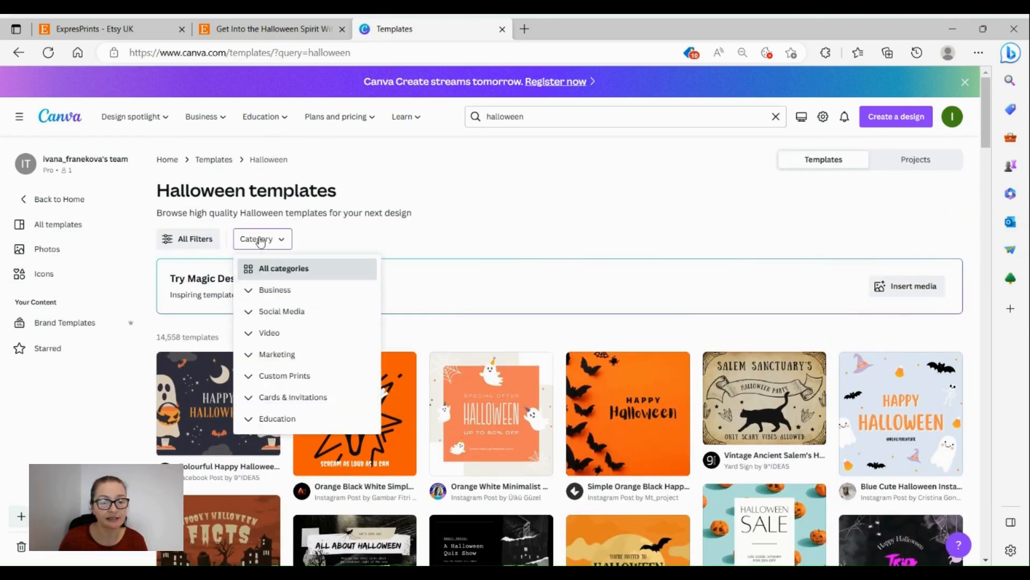
pyautogui.click(301, 313)
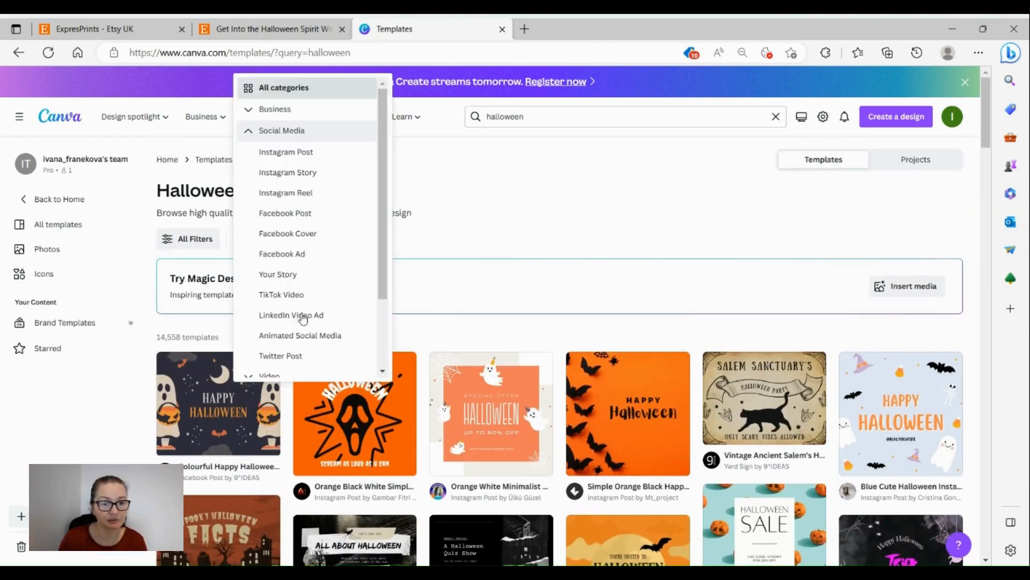
pyautogui.scroll(-3, 328, 287)
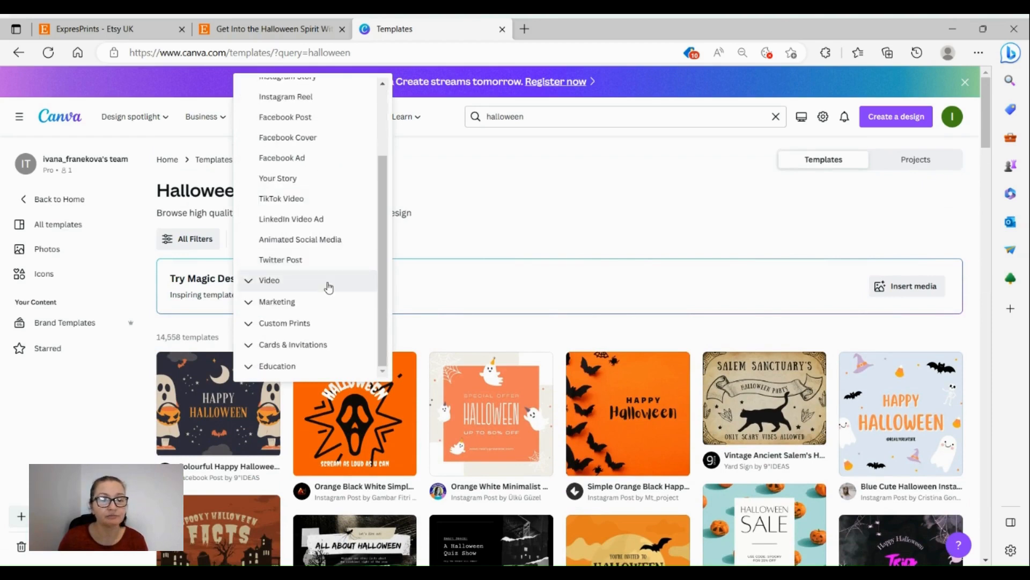
pyautogui.click(292, 328)
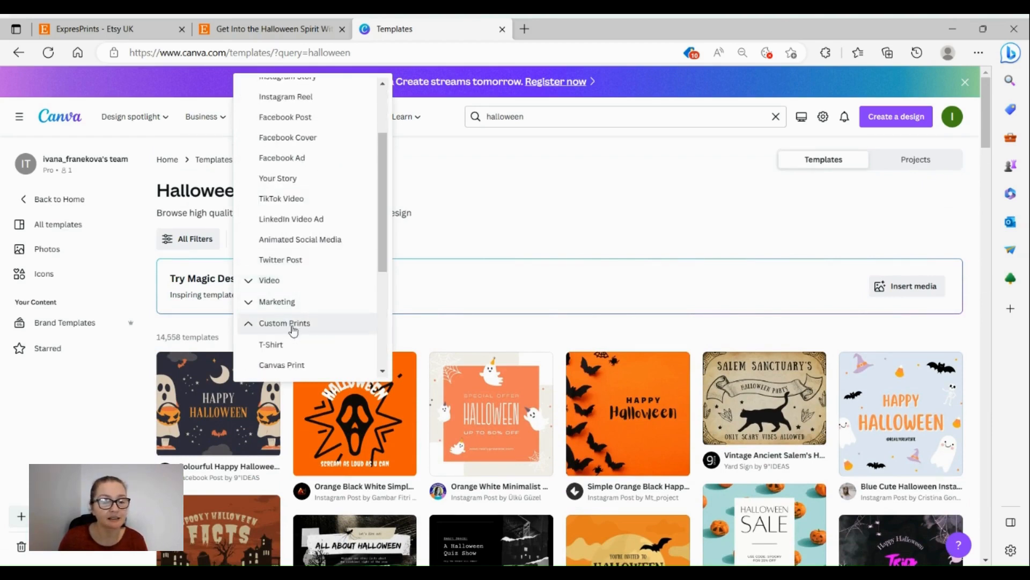
pyautogui.scroll(3, 316, 276)
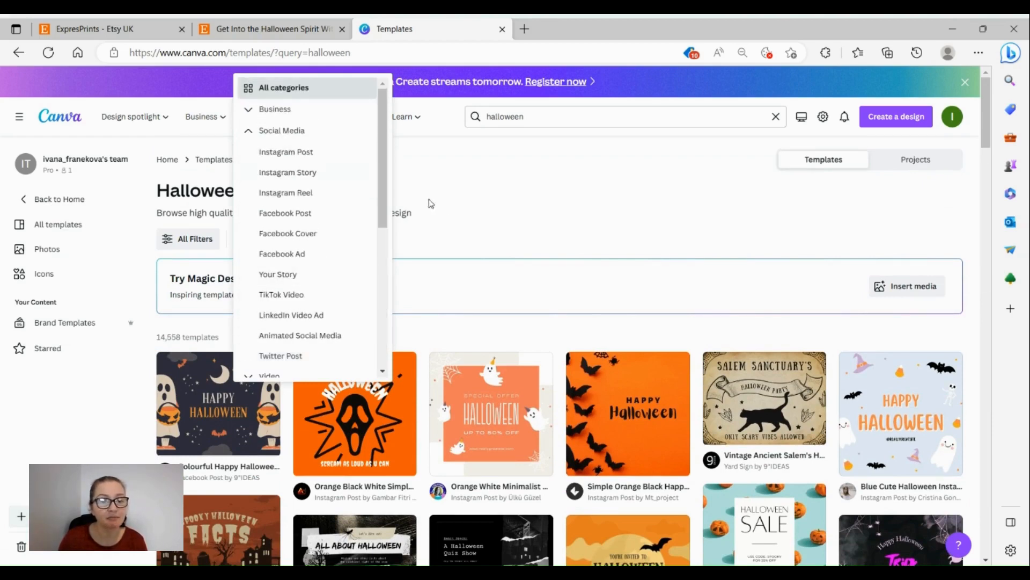
pyautogui.click(491, 199)
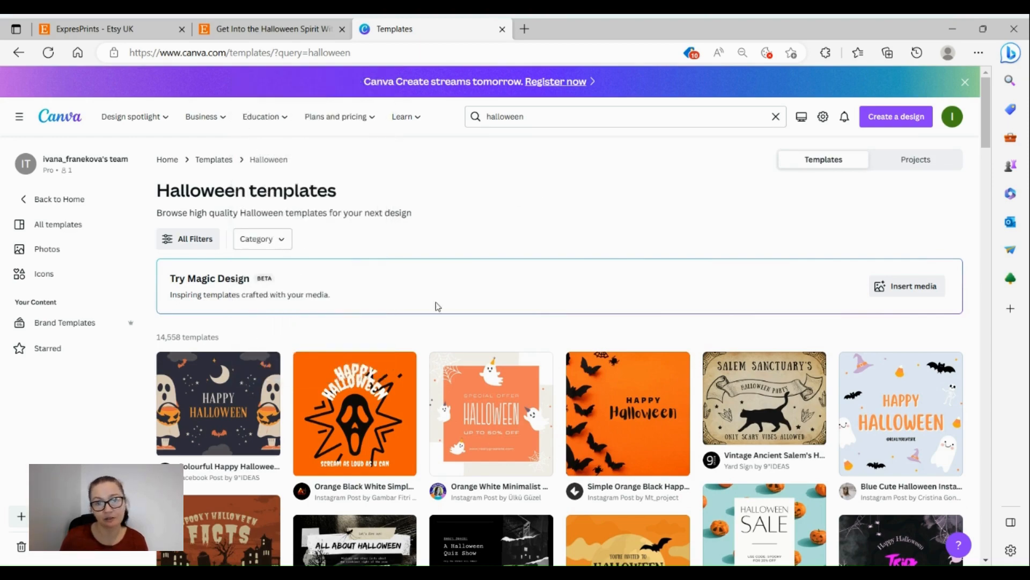
# Browse the Halloween templates, open the Simple Orange Black Happy Halloween Instagram post, and view its similar designs.
pyautogui.scroll(-4, 437, 317)
pyautogui.scroll(3, 276, 288)
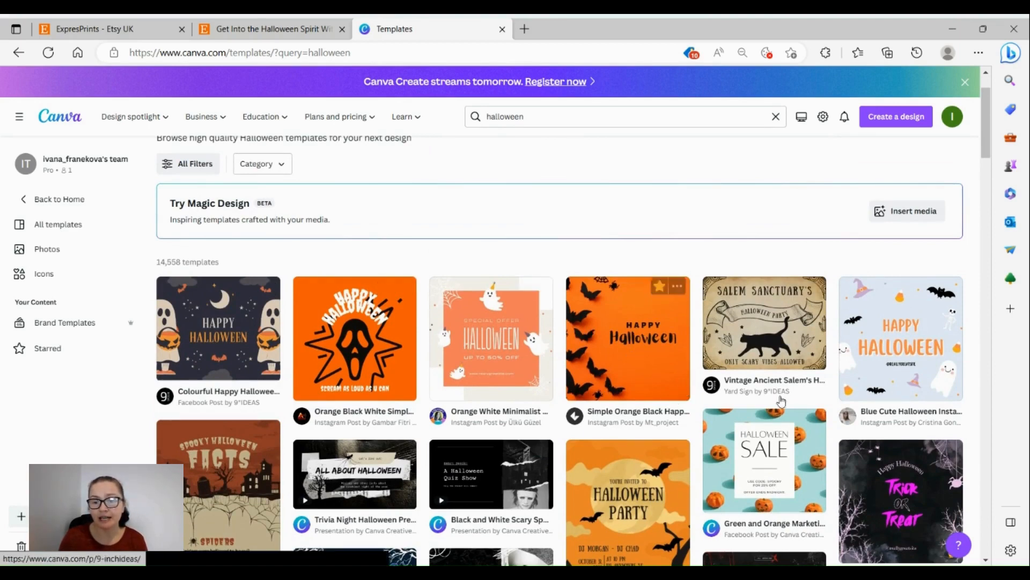
pyautogui.scroll(-3, 931, 390)
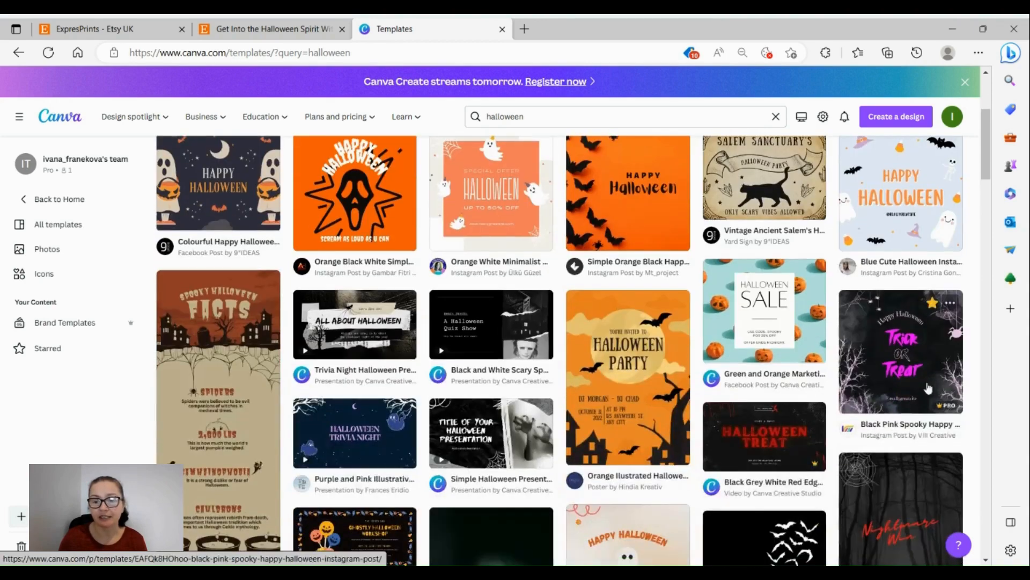
pyautogui.moveTo(953, 411)
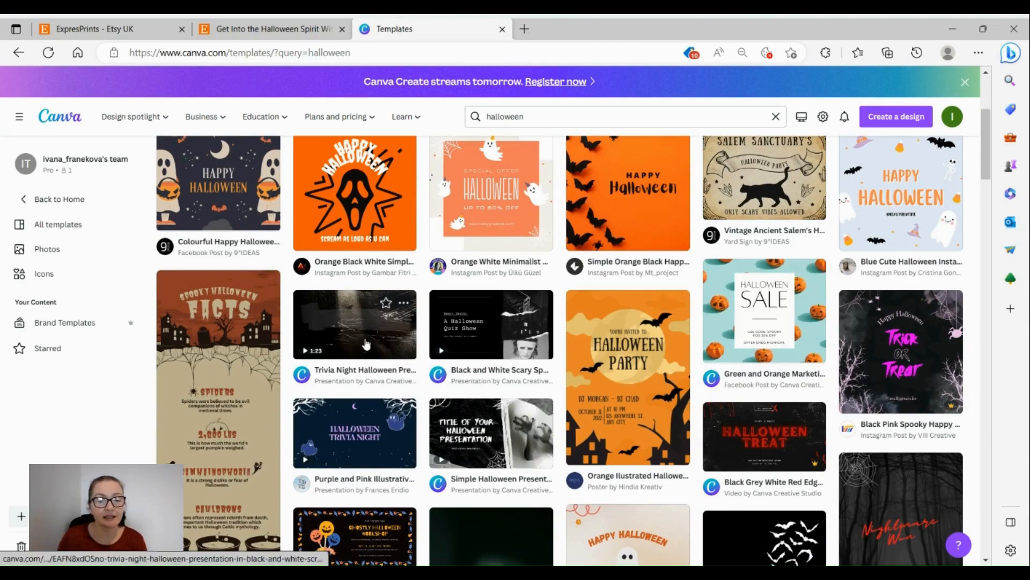
pyautogui.scroll(-4, 344, 333)
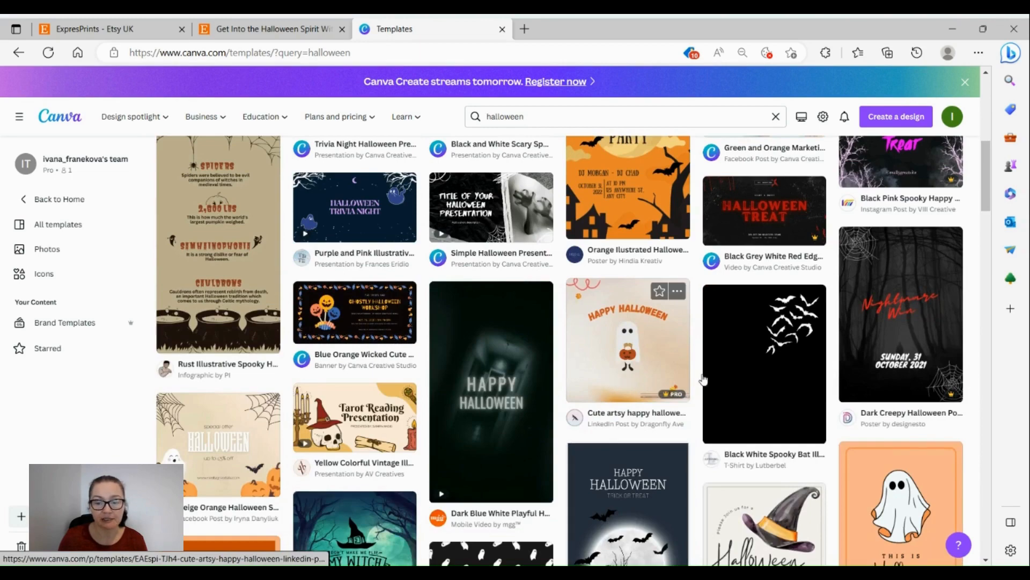
pyautogui.scroll(-4, 516, 381)
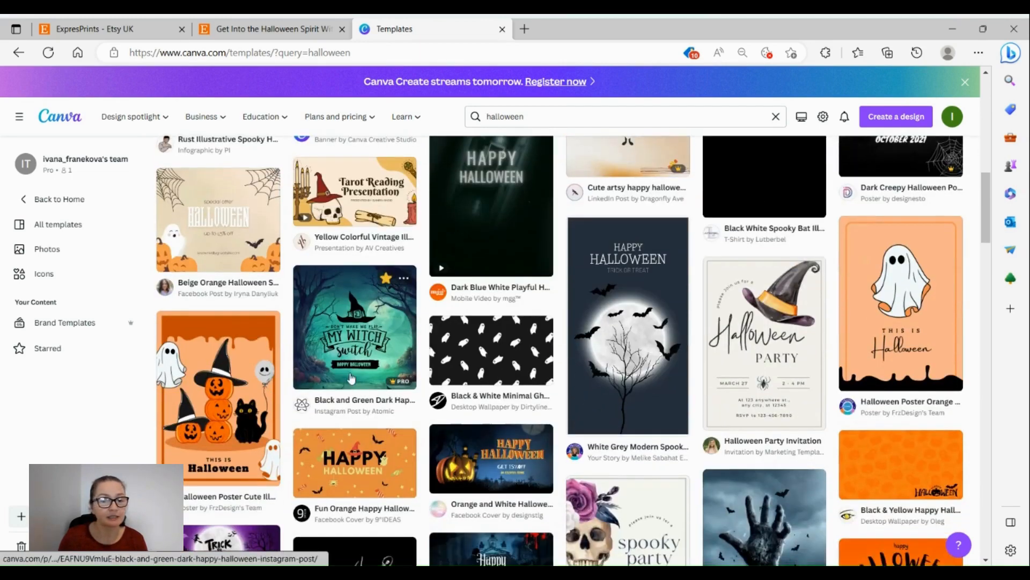
pyautogui.scroll(8, 219, 432)
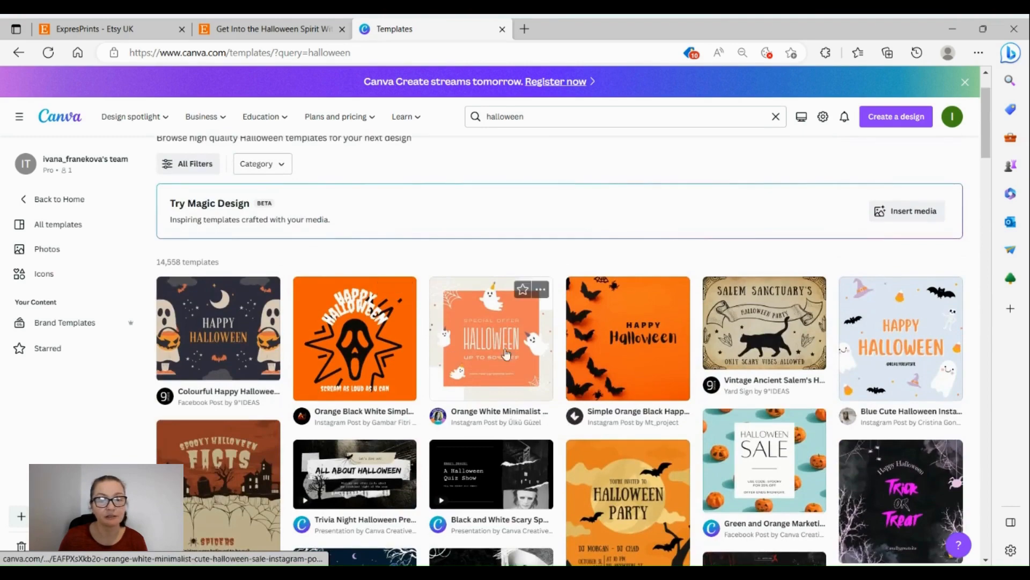
pyautogui.click(627, 328)
pyautogui.scroll(-5, 627, 329)
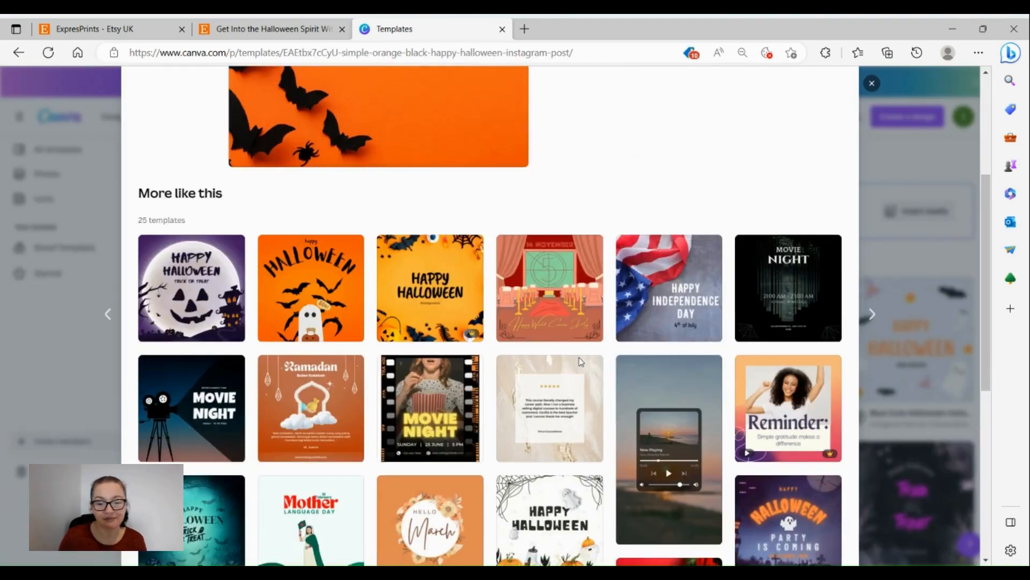
# Browse the similar designs and open the Purple Dark Happy Halloween Instagram Post template.
pyautogui.scroll(-4, 486, 384)
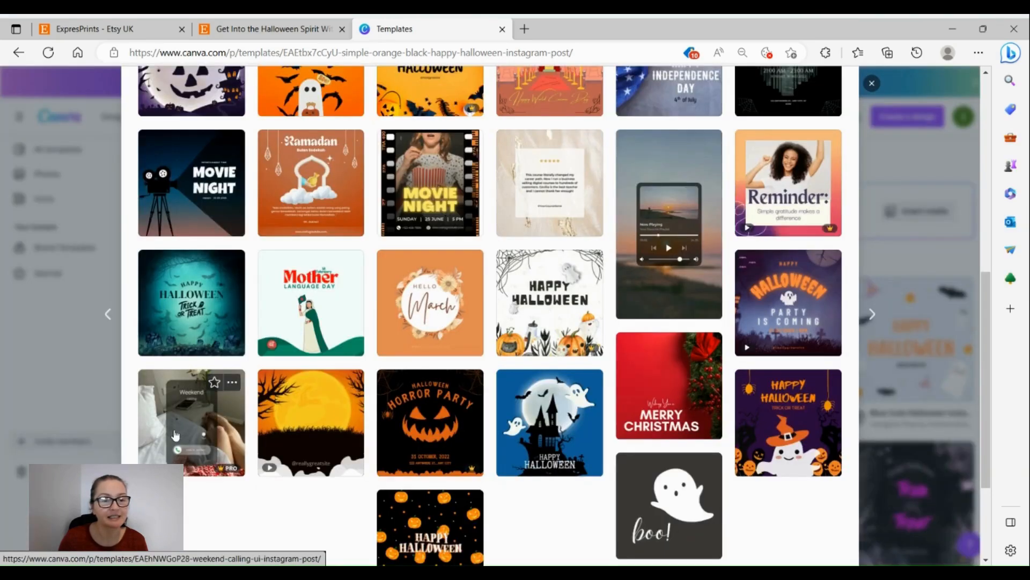
pyautogui.scroll(4, 181, 322)
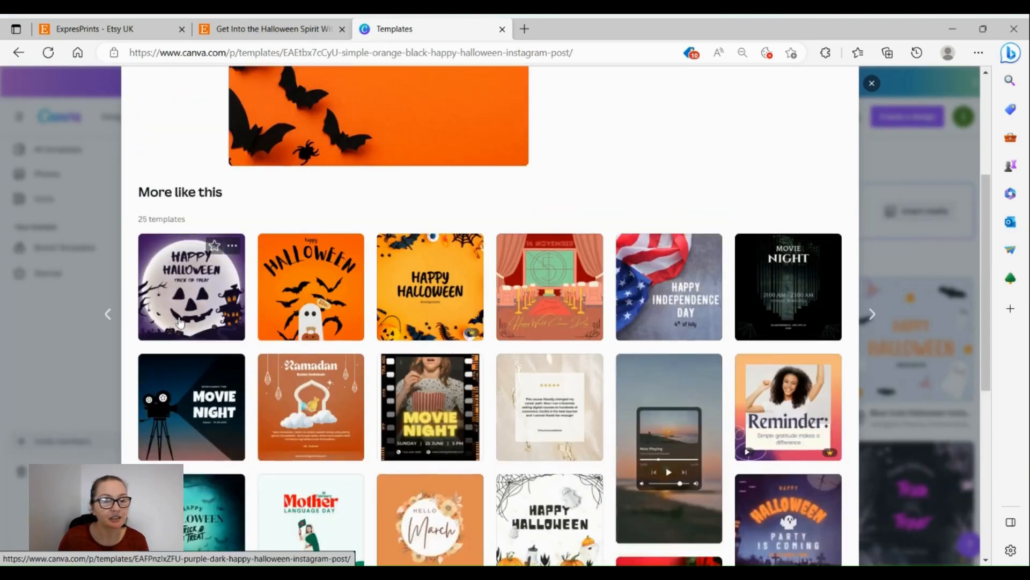
pyautogui.click(196, 300)
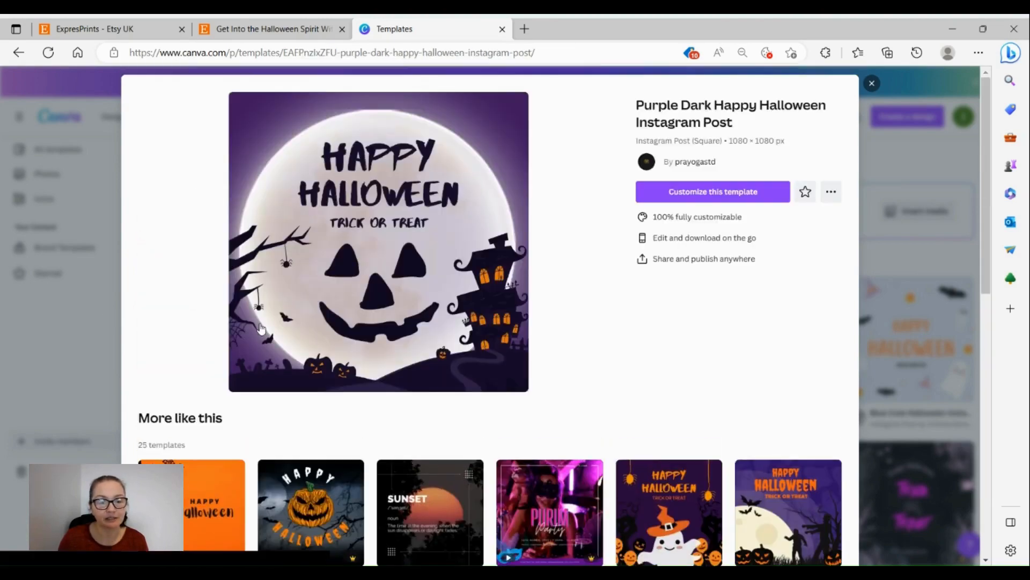
# Find the Modern Purple and Orange Happy Halloween Instagram Post among the similar designs and start customizing it.
pyautogui.scroll(-3, 452, 394)
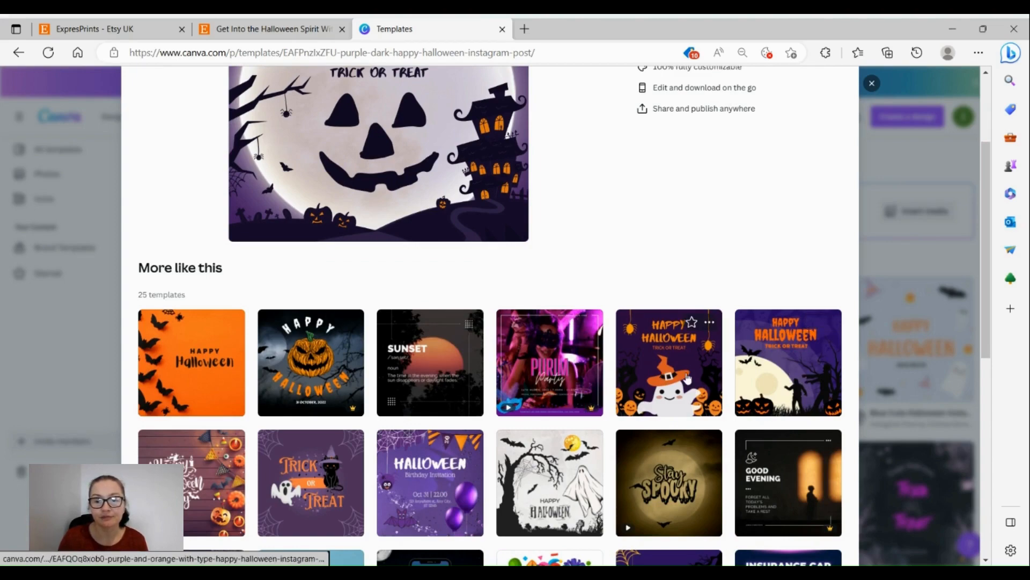
pyautogui.scroll(-4, 316, 276)
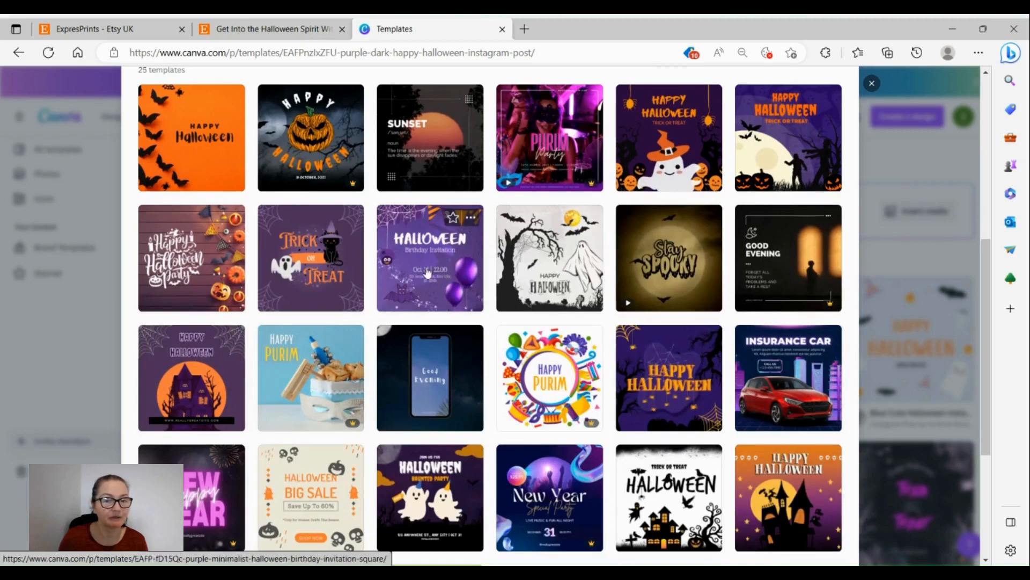
pyautogui.click(328, 280)
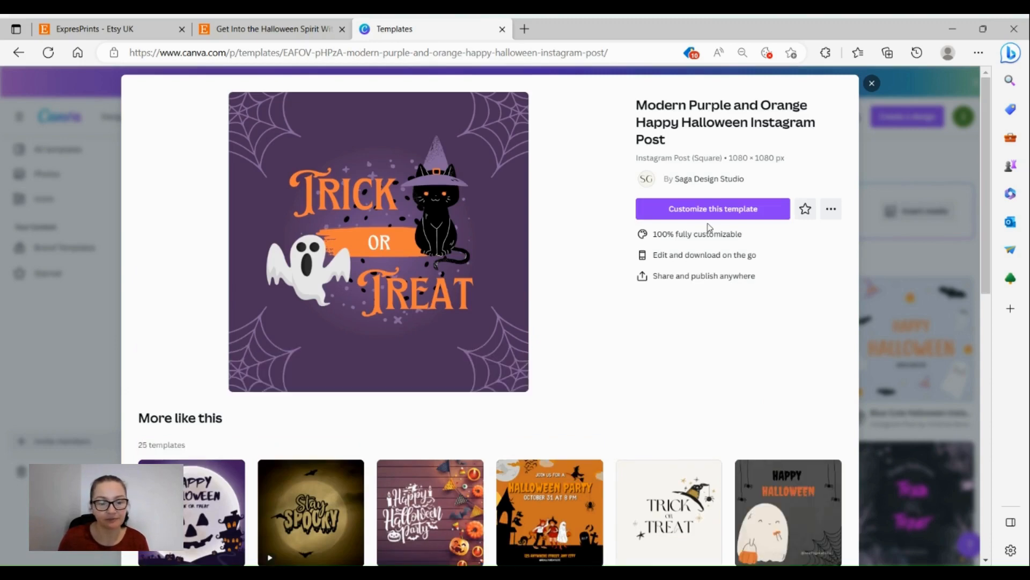
pyautogui.click(708, 214)
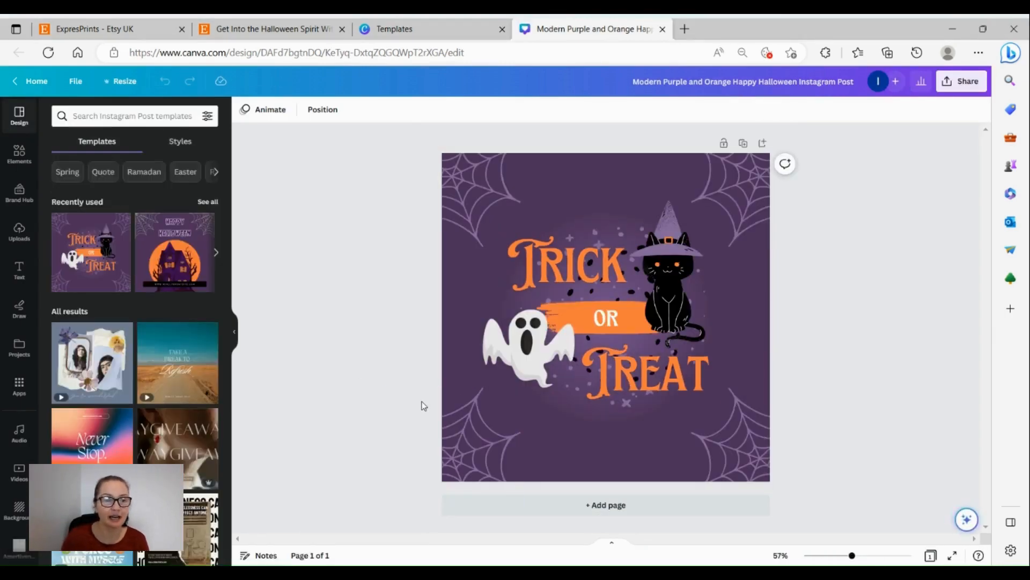
# Look through the editor's templates, elements and projects, and return to the uploaded images.
pyautogui.click(24, 241)
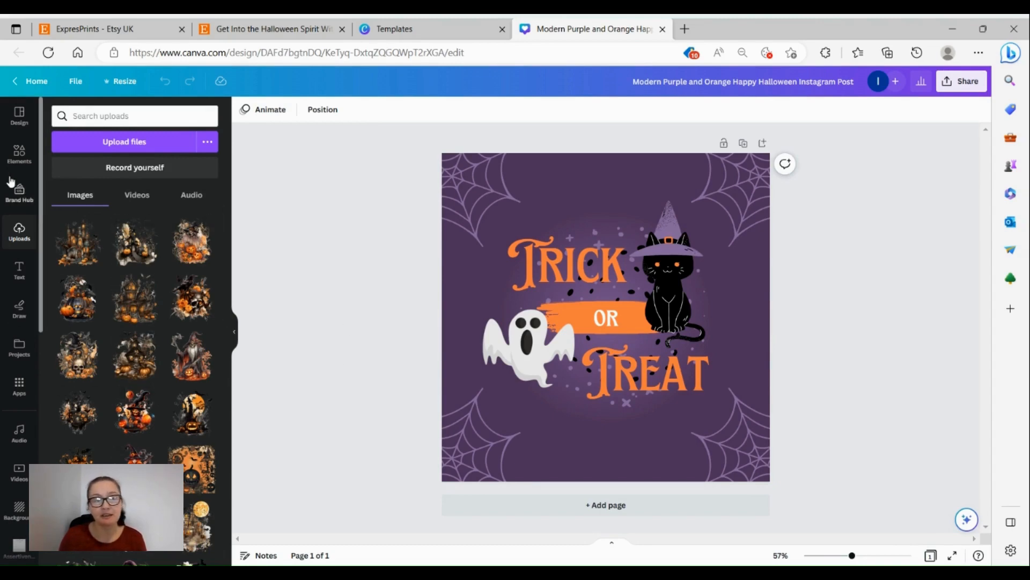
pyautogui.click(24, 125)
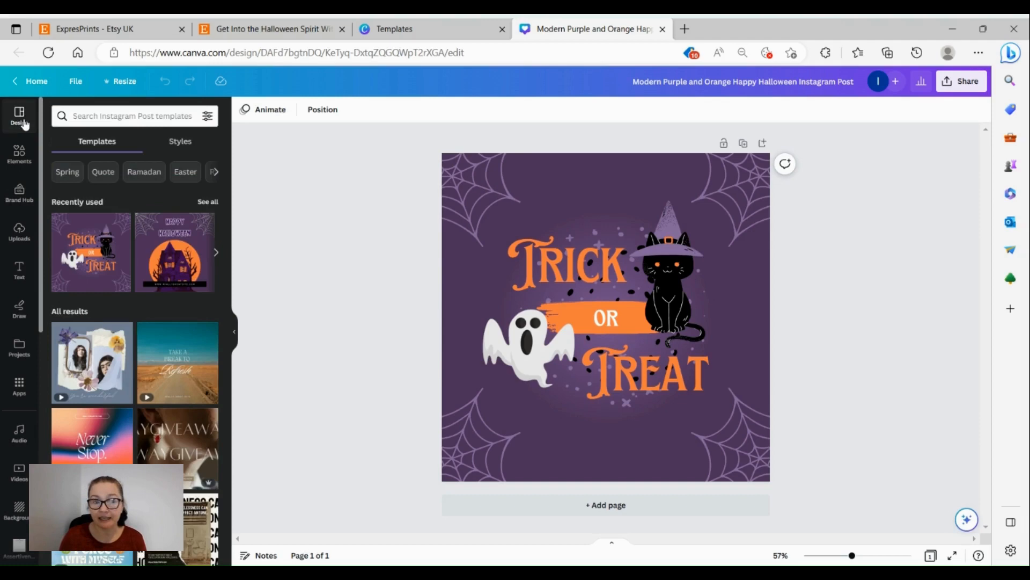
pyautogui.click(16, 160)
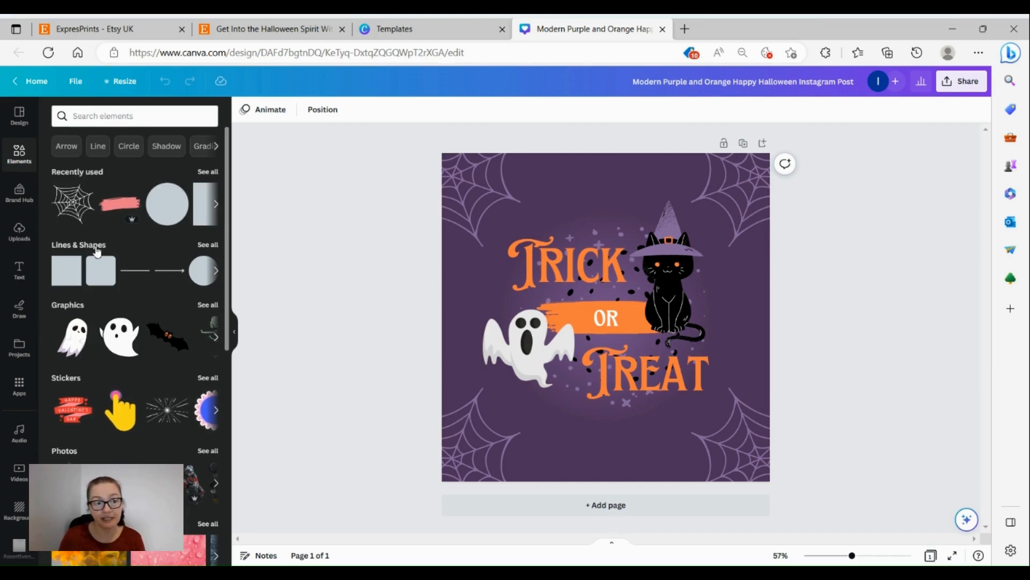
pyautogui.click(19, 272)
pyautogui.click(20, 356)
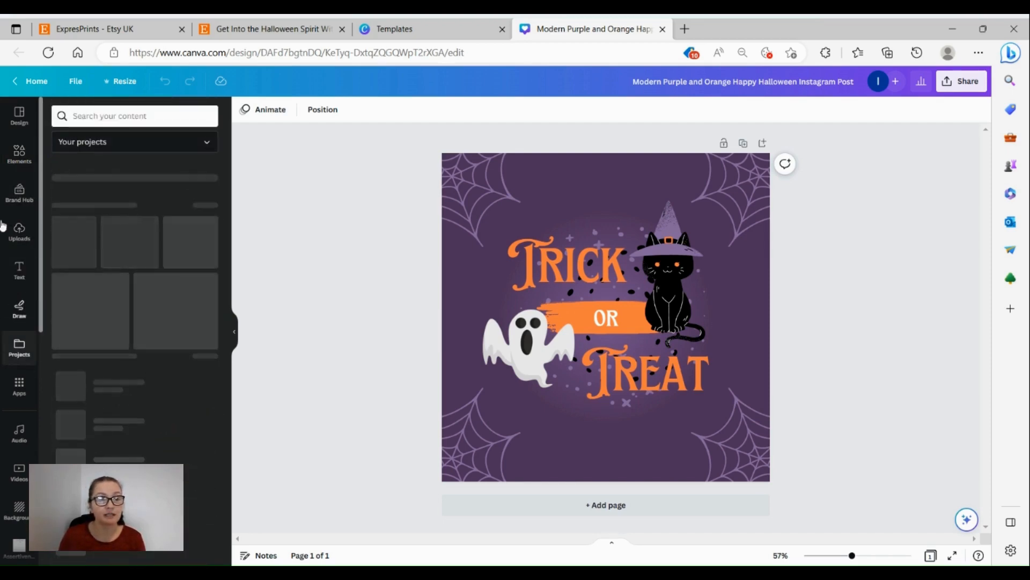
pyautogui.click(18, 156)
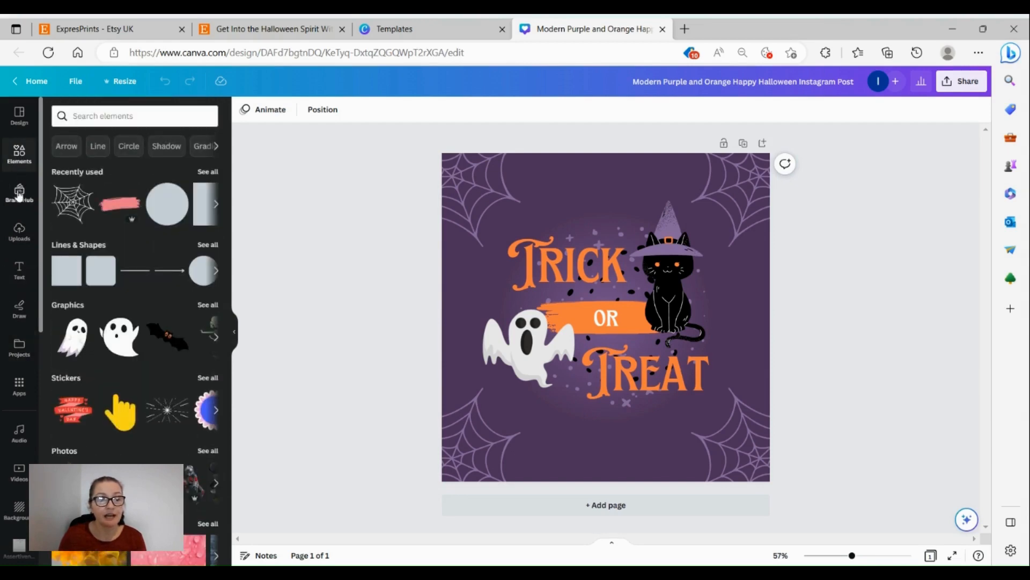
pyautogui.click(19, 236)
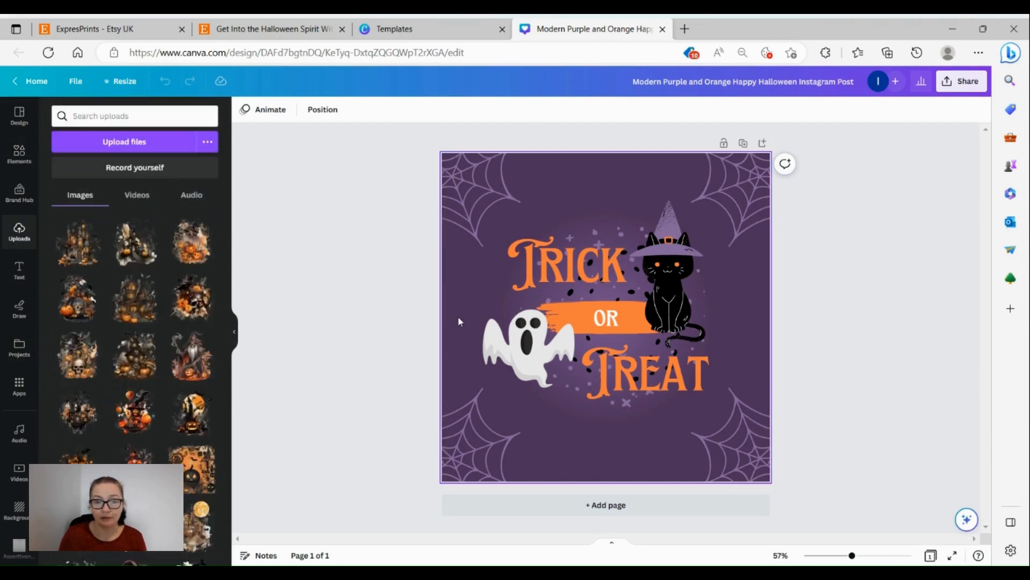
# Delete the ghost and the black cat from the Trick or Treat design.
pyautogui.click(580, 184)
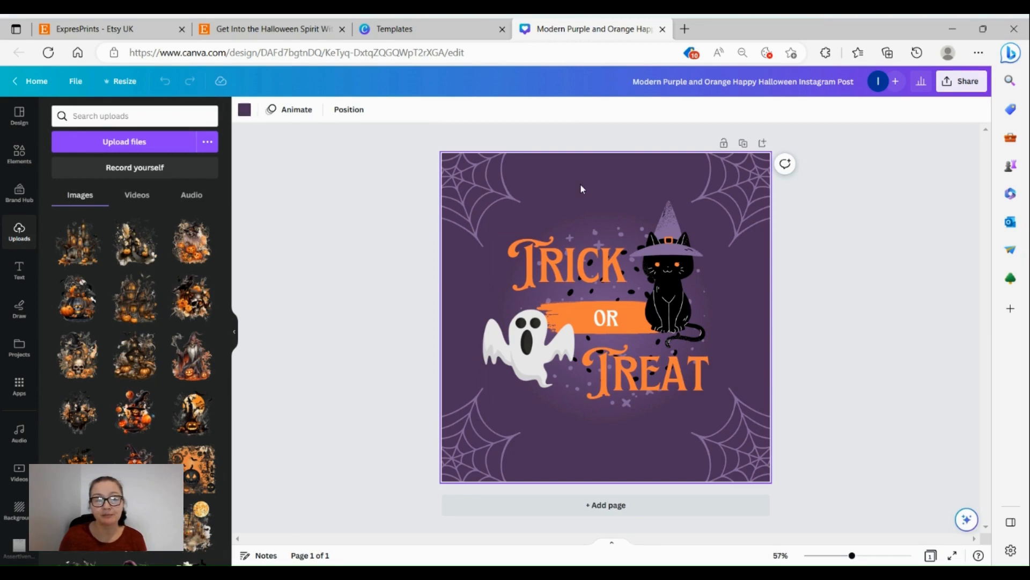
pyautogui.click(521, 327)
pyautogui.click(531, 283)
pyautogui.click(655, 268)
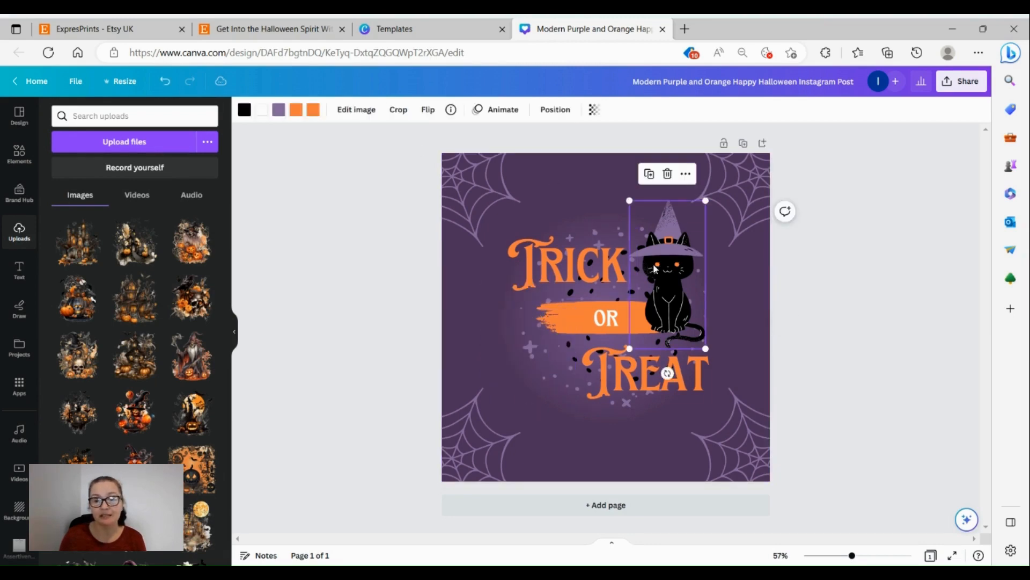
pyautogui.click(667, 176)
# Delete the four corner spiderwebs and the confetti graphic behind the Trick or Treat text.
pyautogui.click(490, 195)
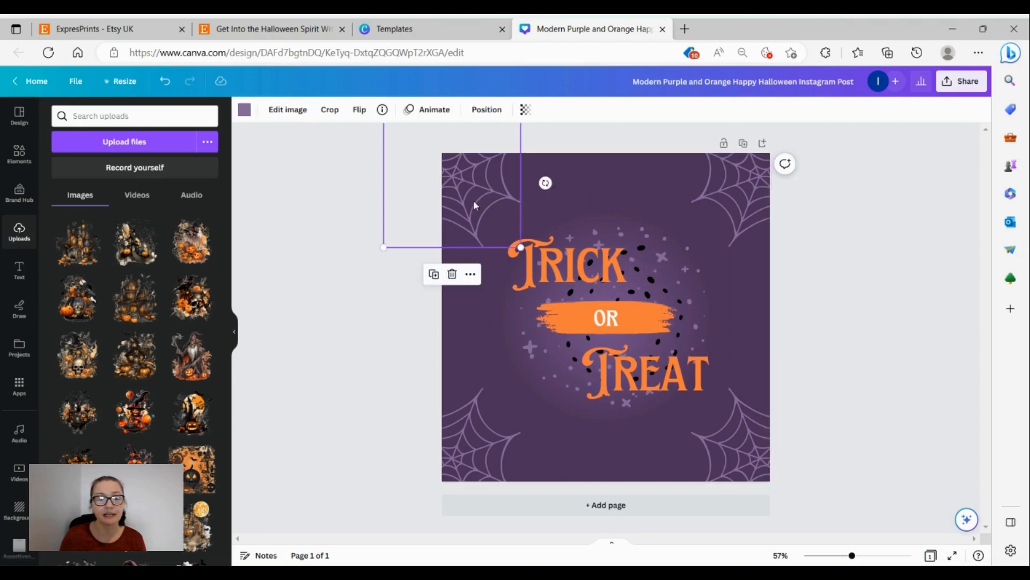
pyautogui.click(453, 275)
pyautogui.click(732, 197)
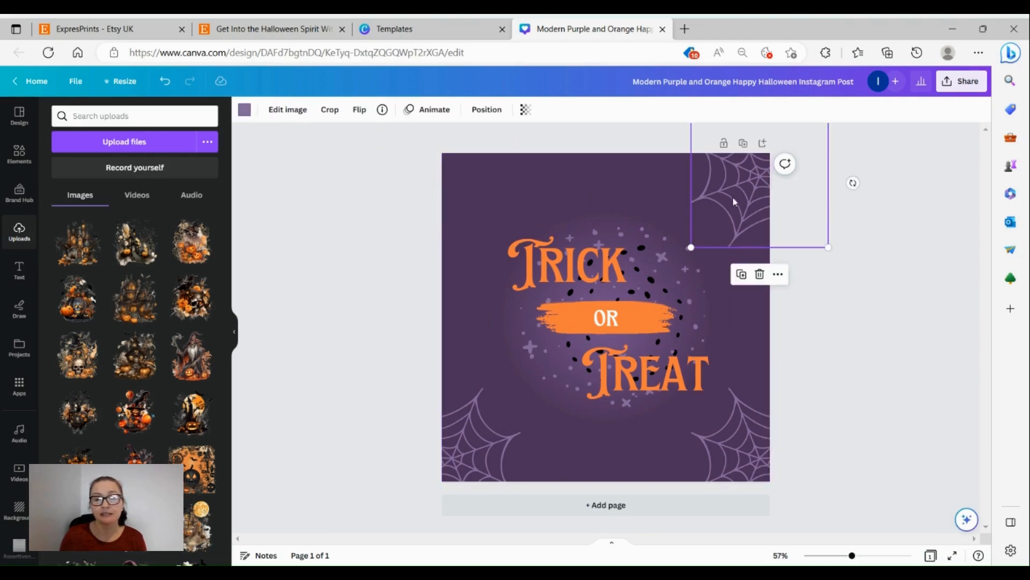
pyautogui.click(760, 276)
pyautogui.click(464, 431)
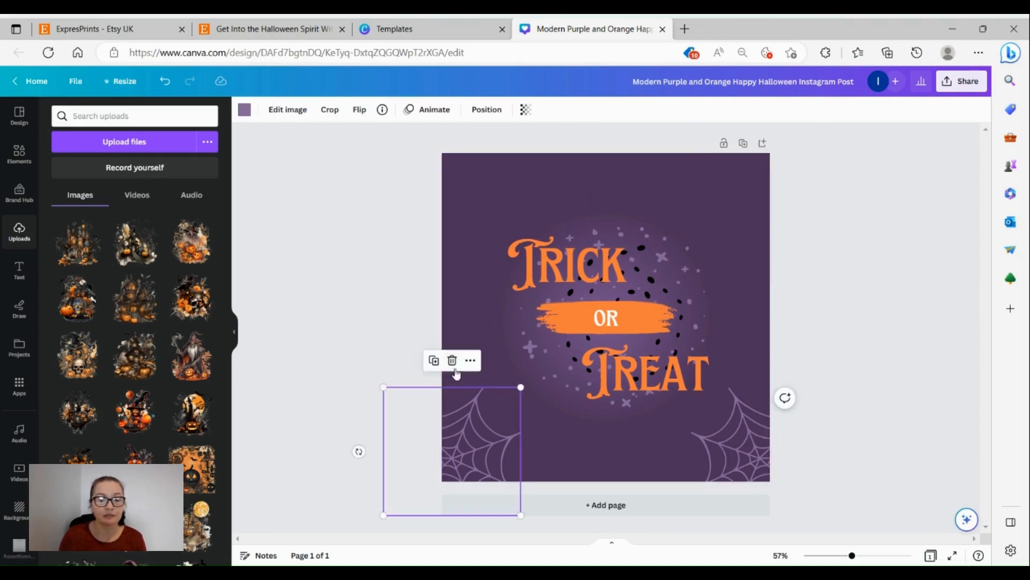
pyautogui.click(452, 362)
pyautogui.click(727, 439)
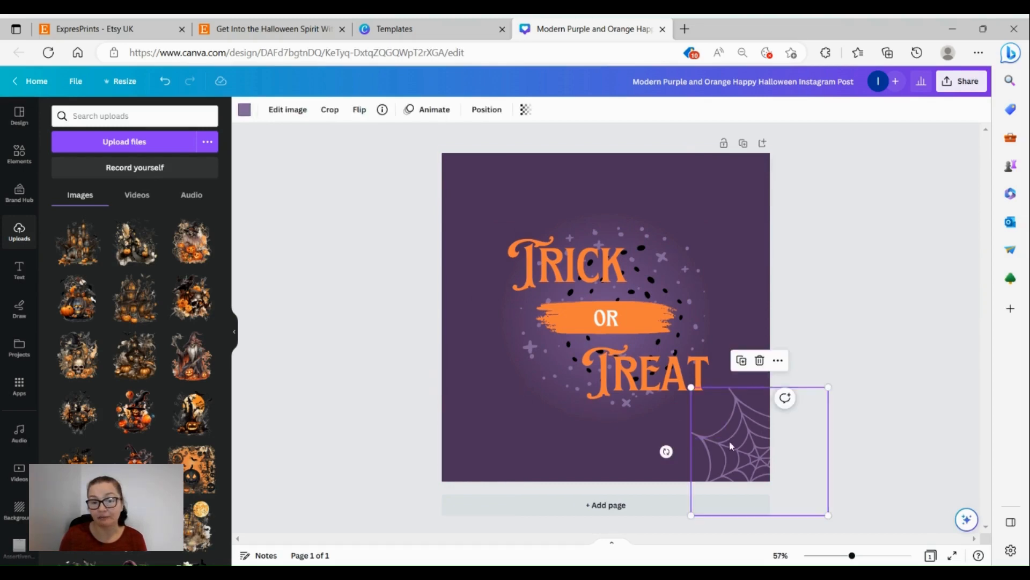
pyautogui.click(759, 359)
pyautogui.click(685, 329)
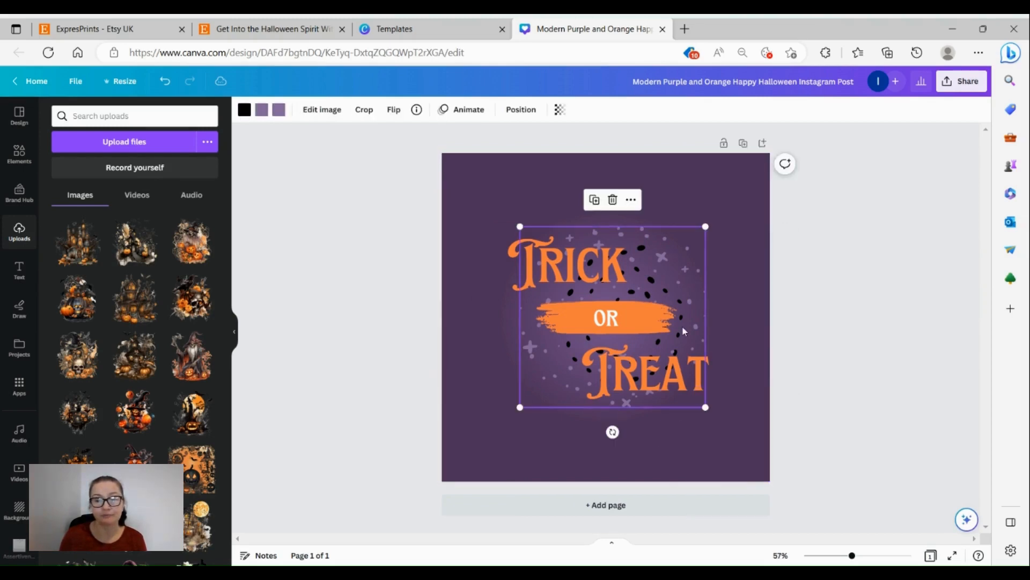
pyautogui.click(621, 203)
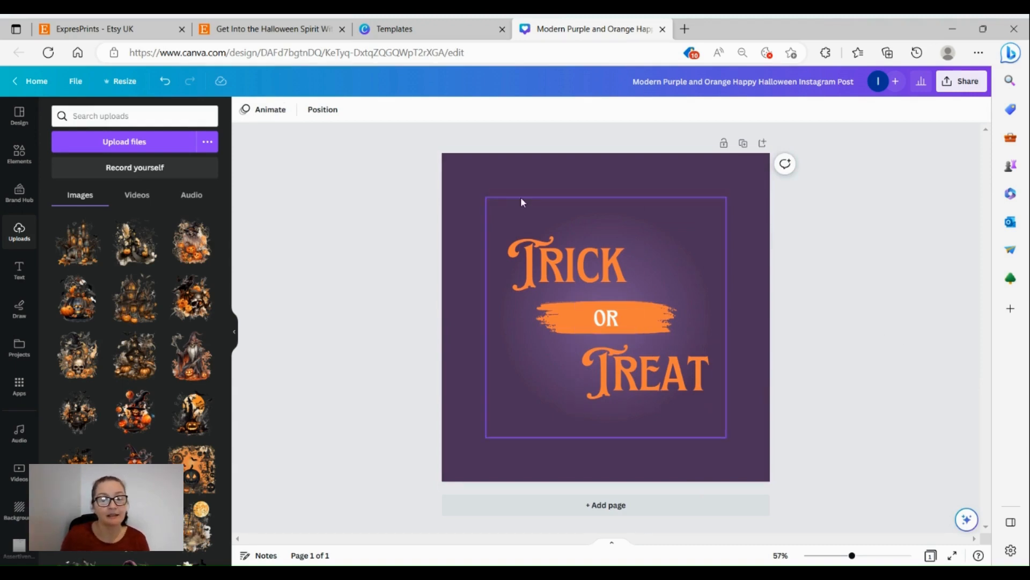
# Change the page background to white and delete the purple glow behind the text.
pyautogui.click(459, 173)
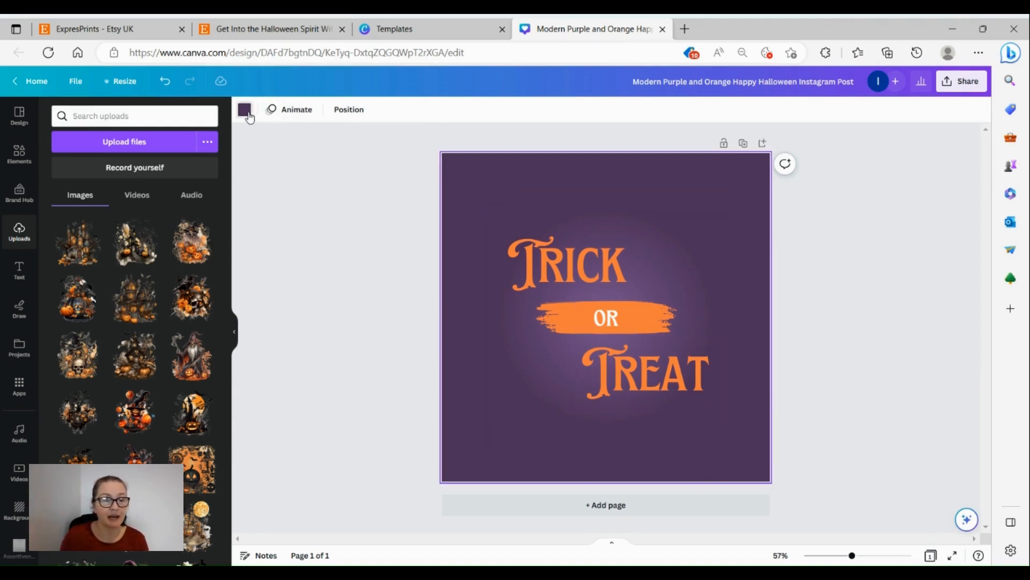
pyautogui.click(245, 110)
pyautogui.click(204, 337)
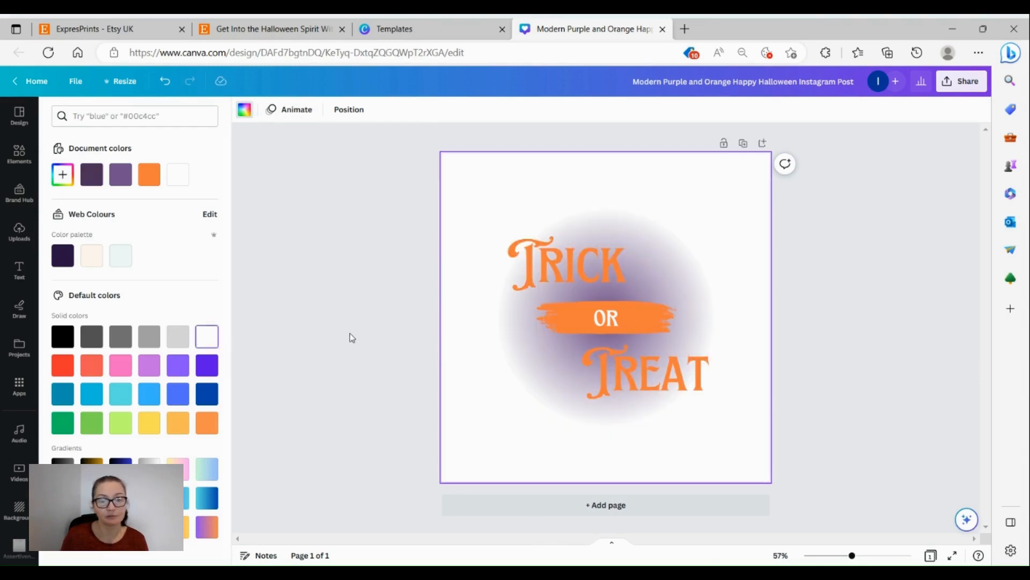
pyautogui.click(353, 337)
pyautogui.click(539, 344)
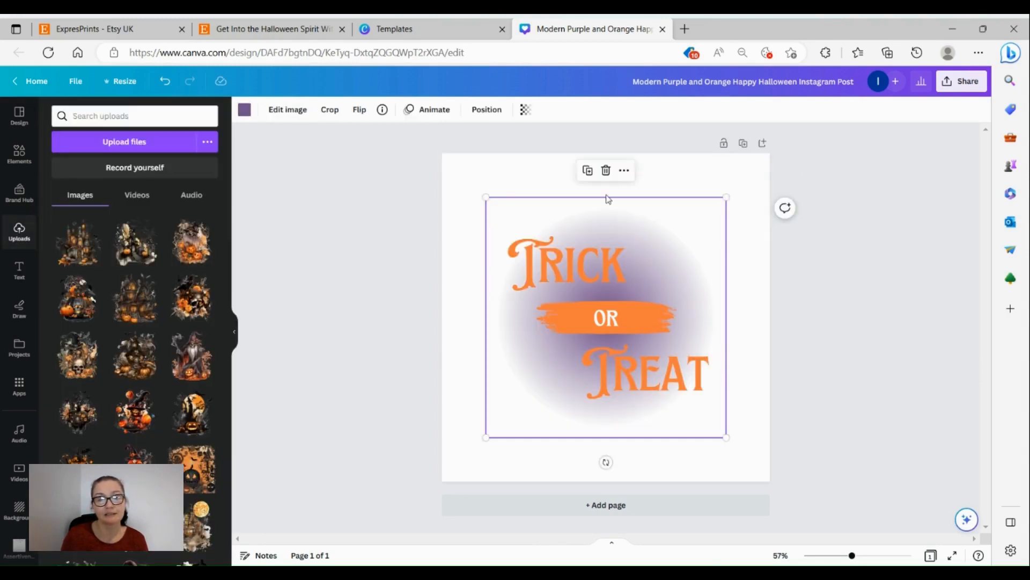
pyautogui.click(606, 170)
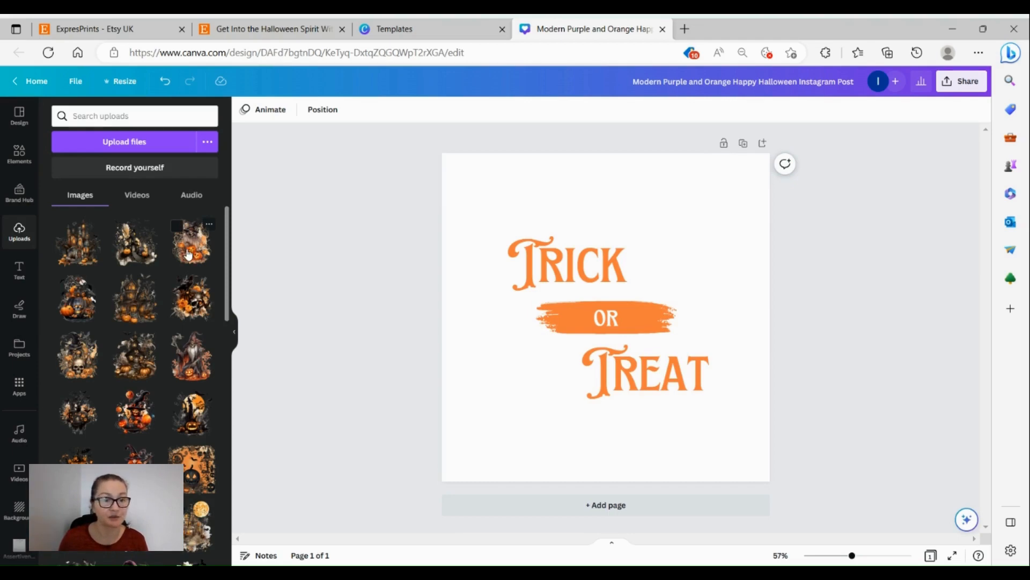
# Check the Halloween clipart listings in the Etsy shop, and return to the Canva design.
pyautogui.click(138, 22)
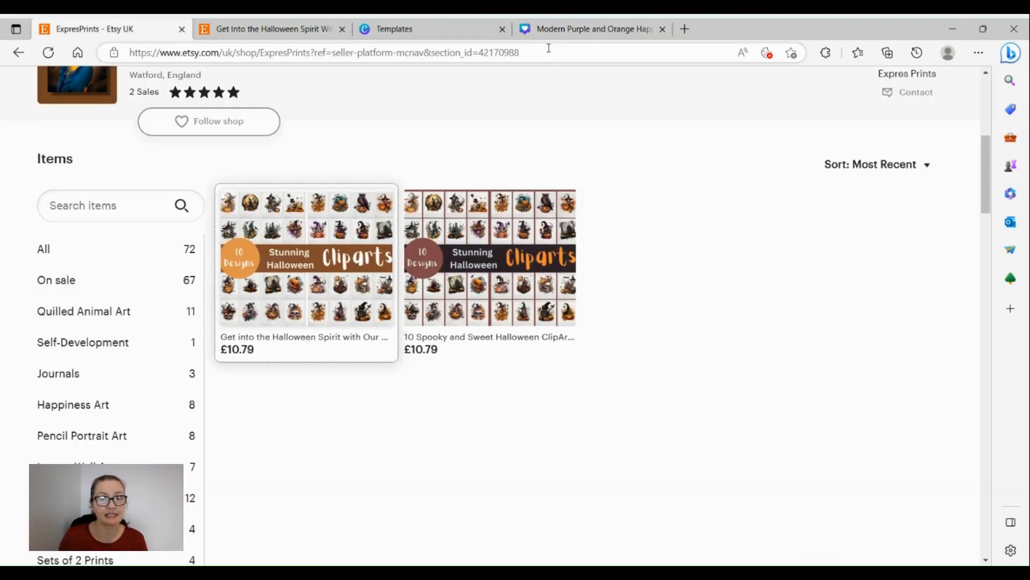
pyautogui.click(570, 26)
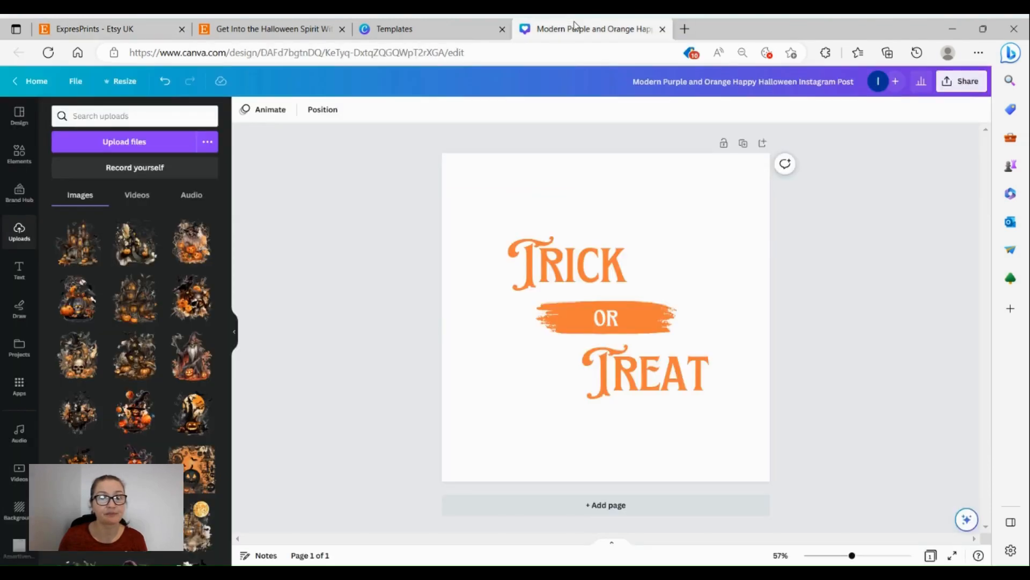
# Add the uploaded haunted castle image to the page and set it as the background.
pyautogui.click(78, 260)
pyautogui.moveTo(535, 319); pyautogui.dragTo(510, 328)
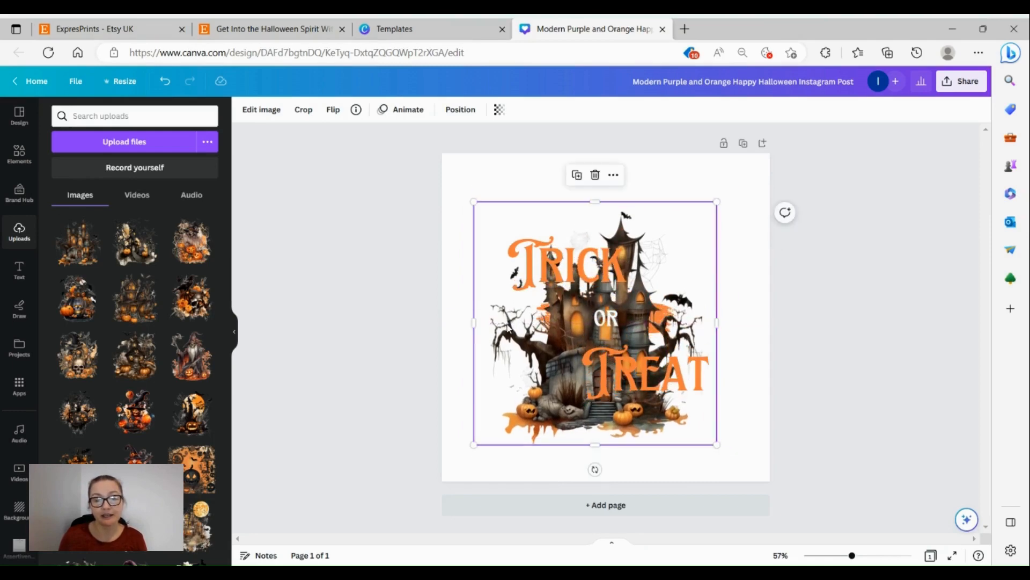
pyautogui.rightClick(508, 327)
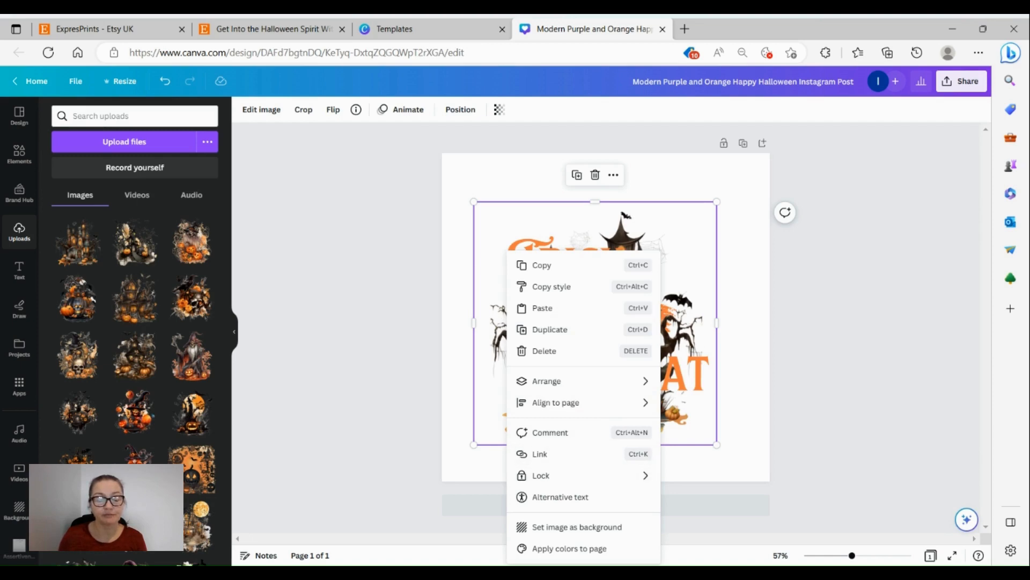
pyautogui.click(623, 527)
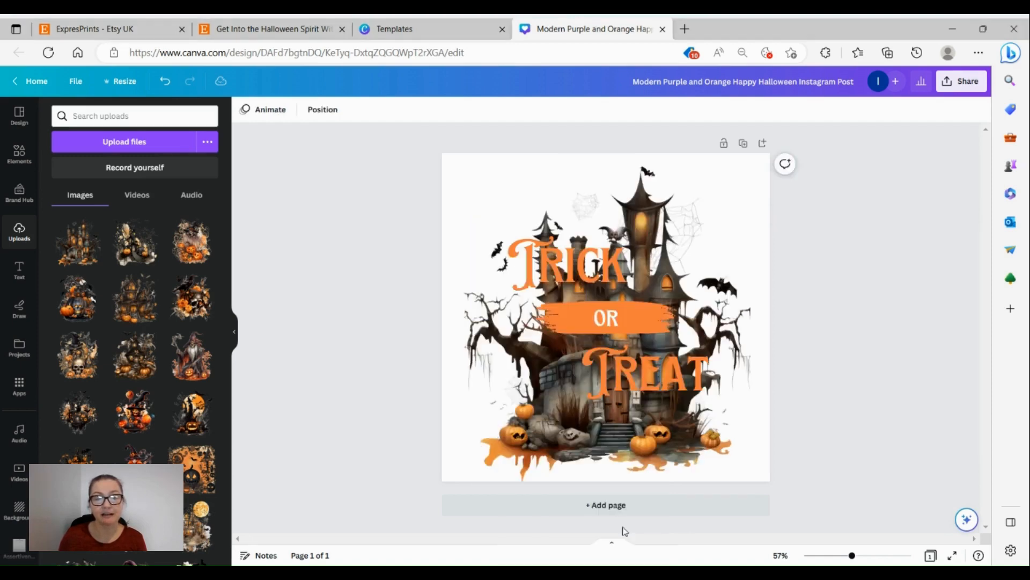
# Set the transparency of the haunted castle background to 74.
pyautogui.click(661, 213)
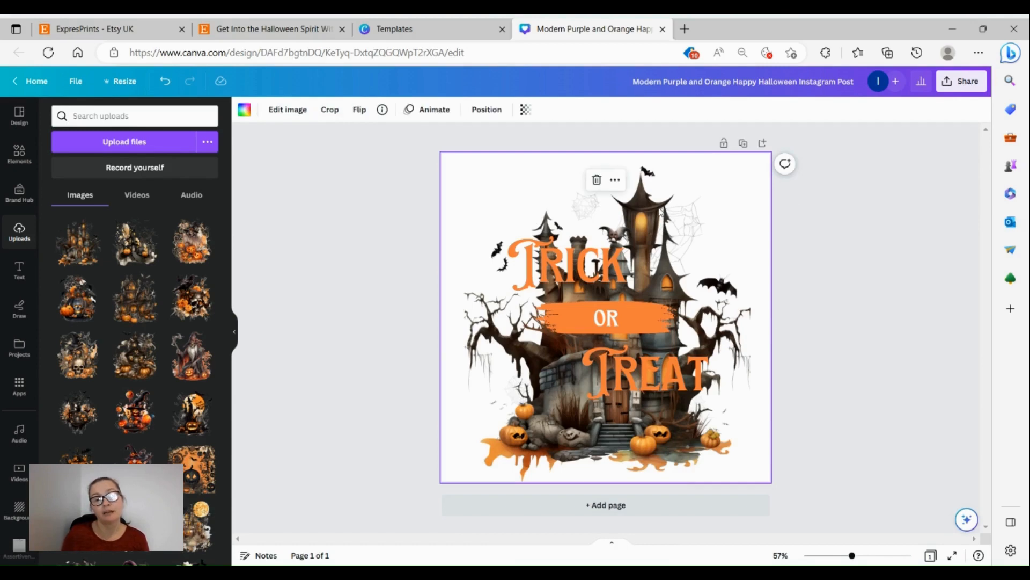
pyautogui.click(526, 112)
pyautogui.moveTo(528, 158); pyautogui.dragTo(501, 159)
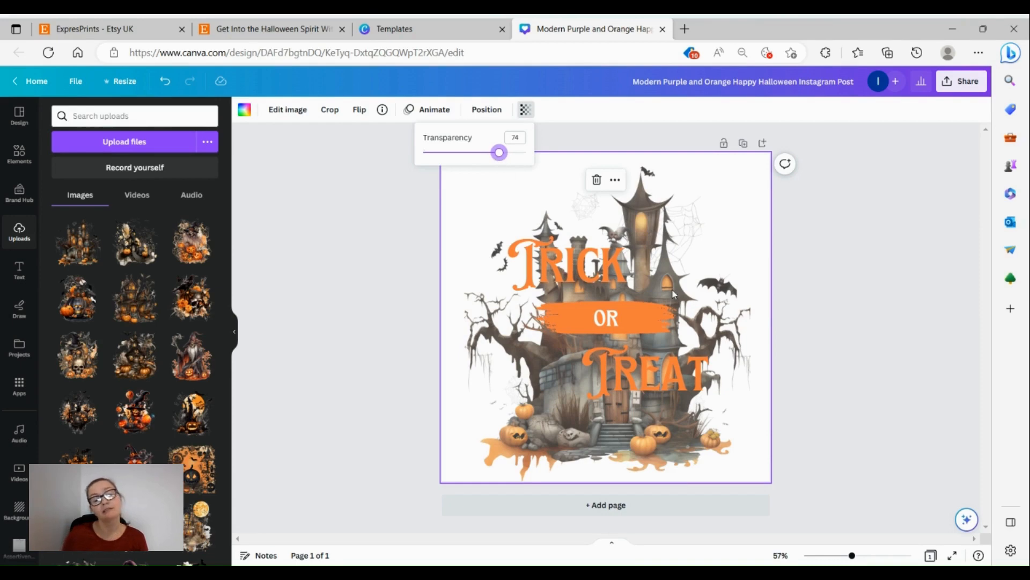
pyautogui.click(818, 329)
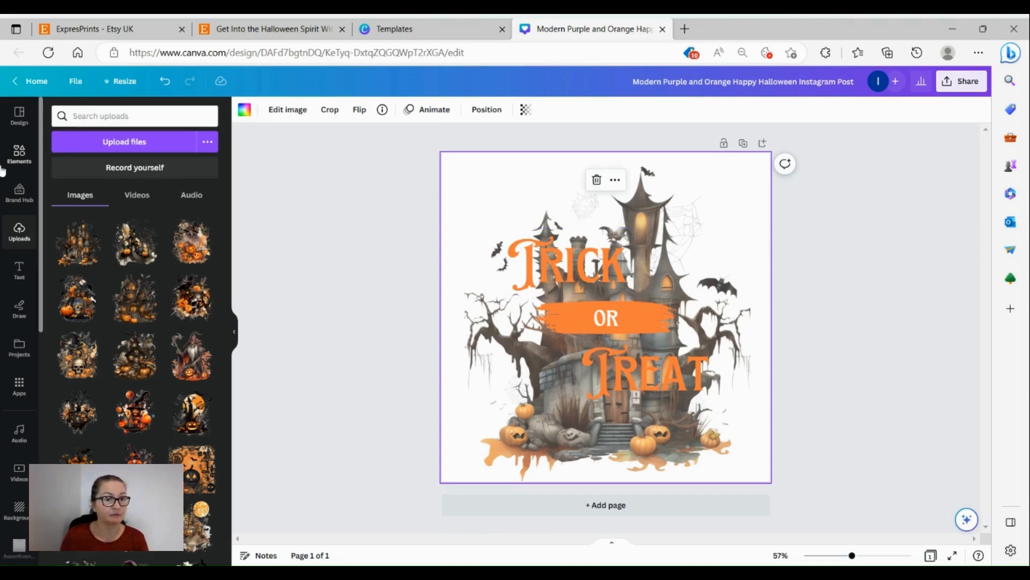
# Apply the castle image's color palette to the page, shuffling it to a dark taupe background with orange lettering.
pyautogui.click(17, 119)
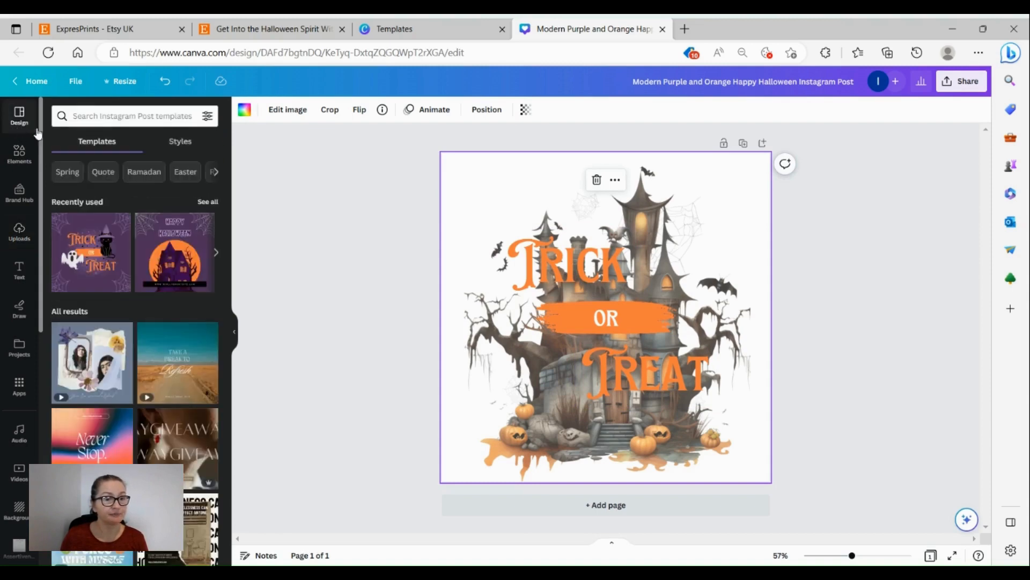
pyautogui.click(180, 141)
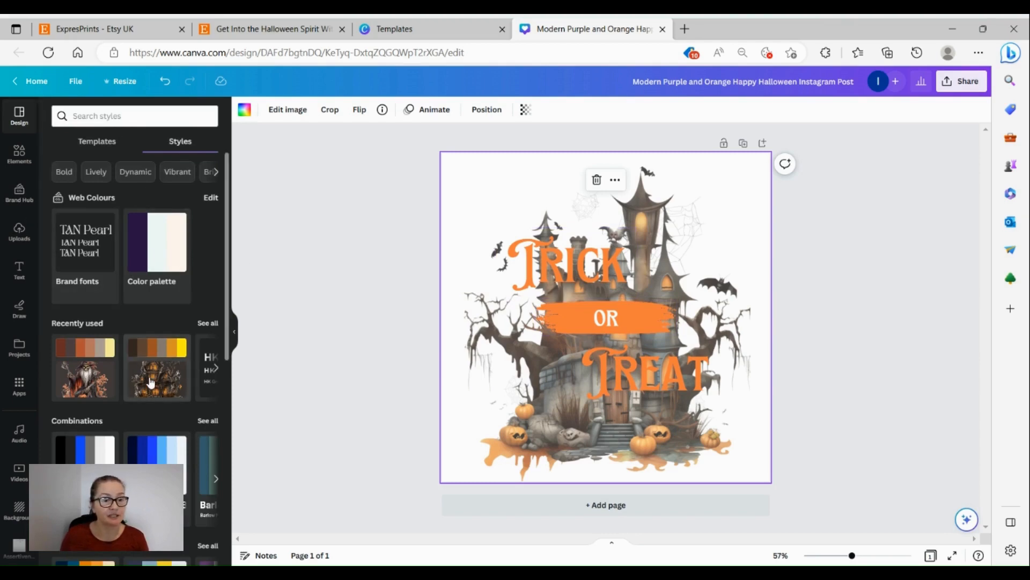
pyautogui.scroll(-8, 151, 382)
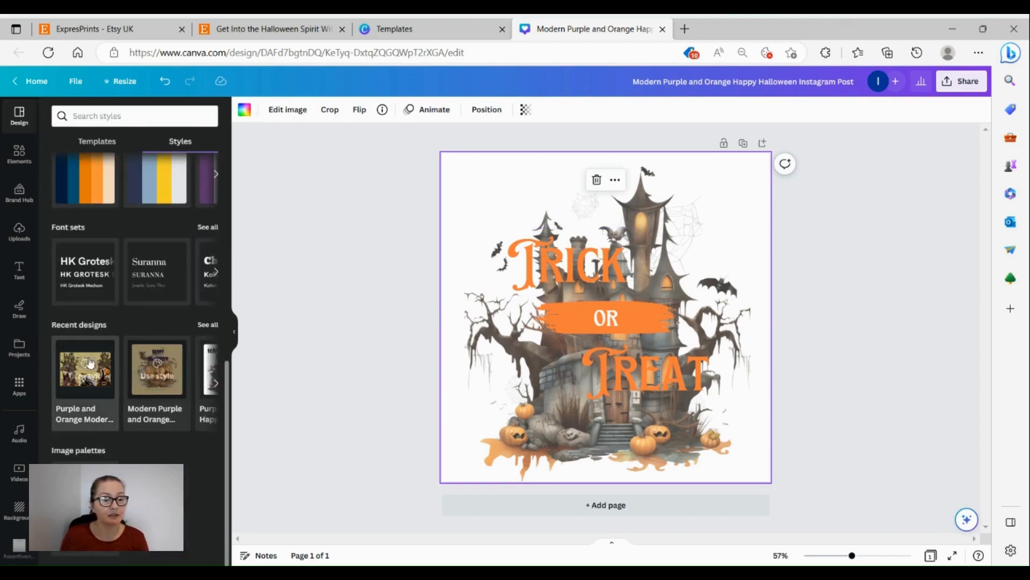
pyautogui.click(85, 504)
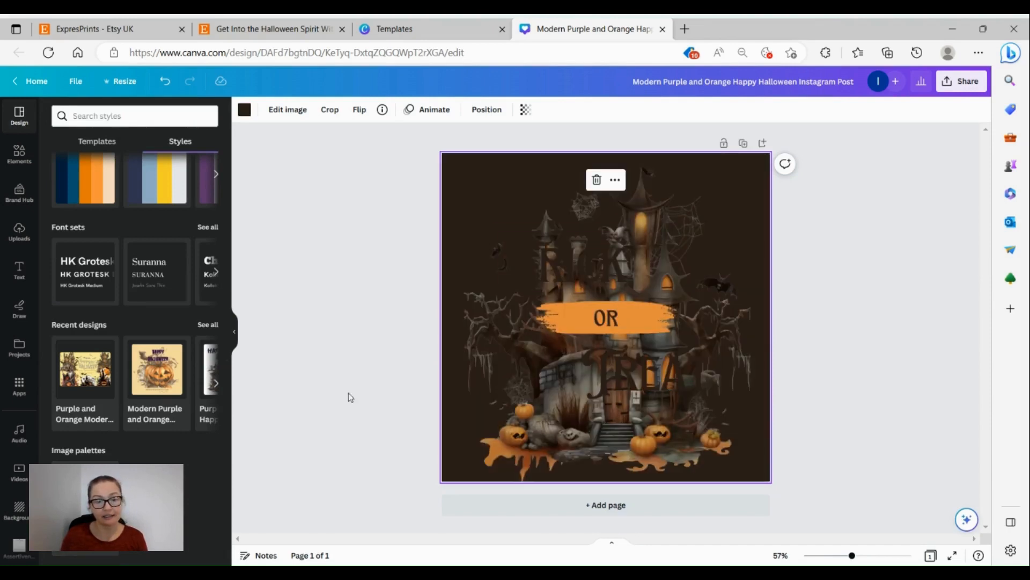
pyautogui.click(85, 505)
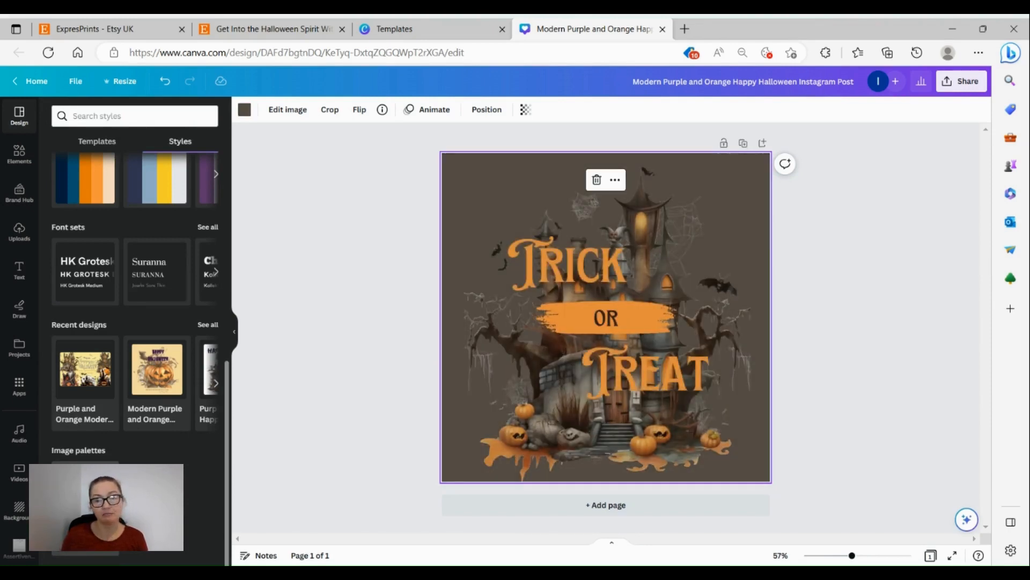
pyautogui.click(86, 505)
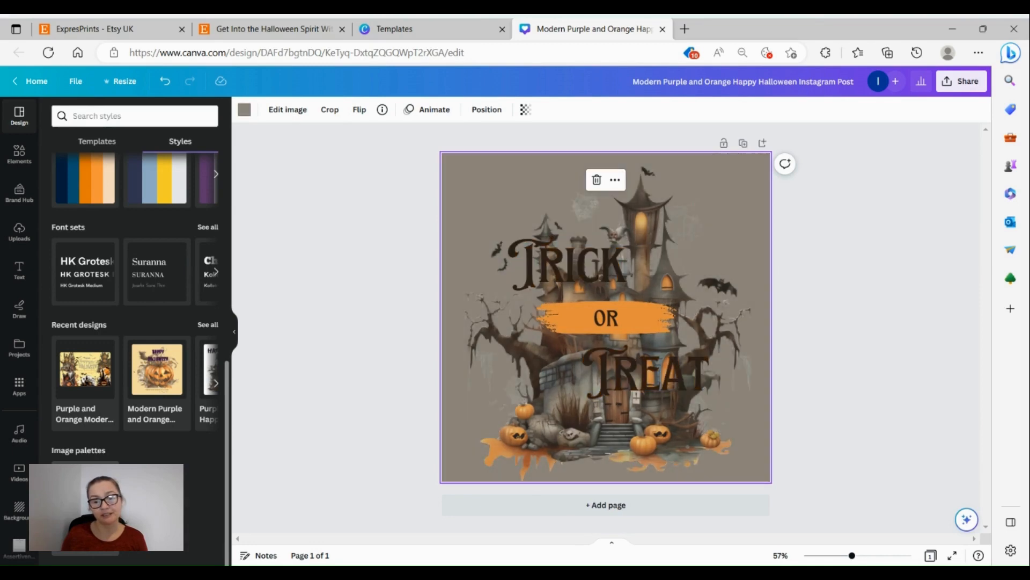
pyautogui.click(85, 505)
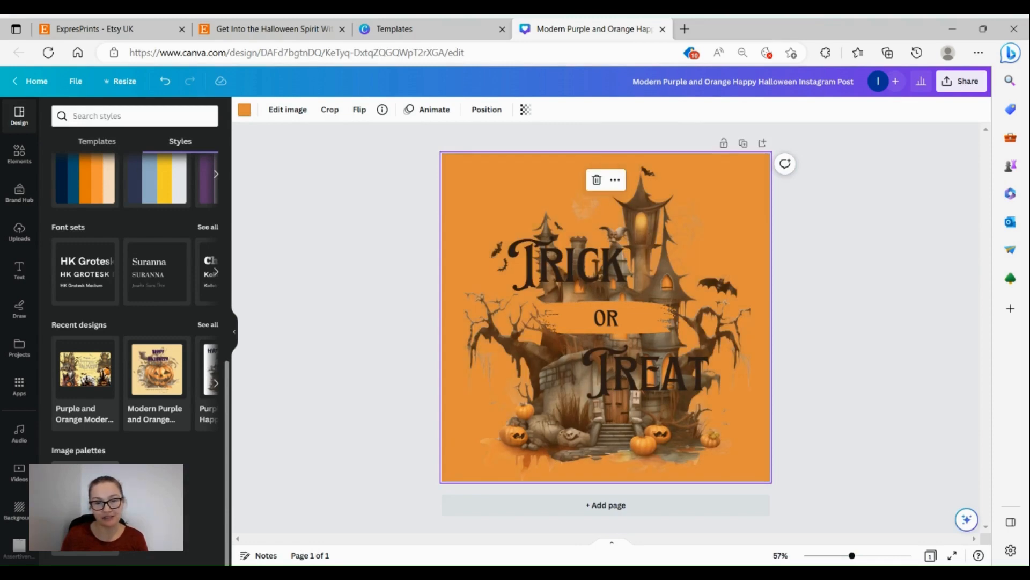
pyautogui.click(84, 507)
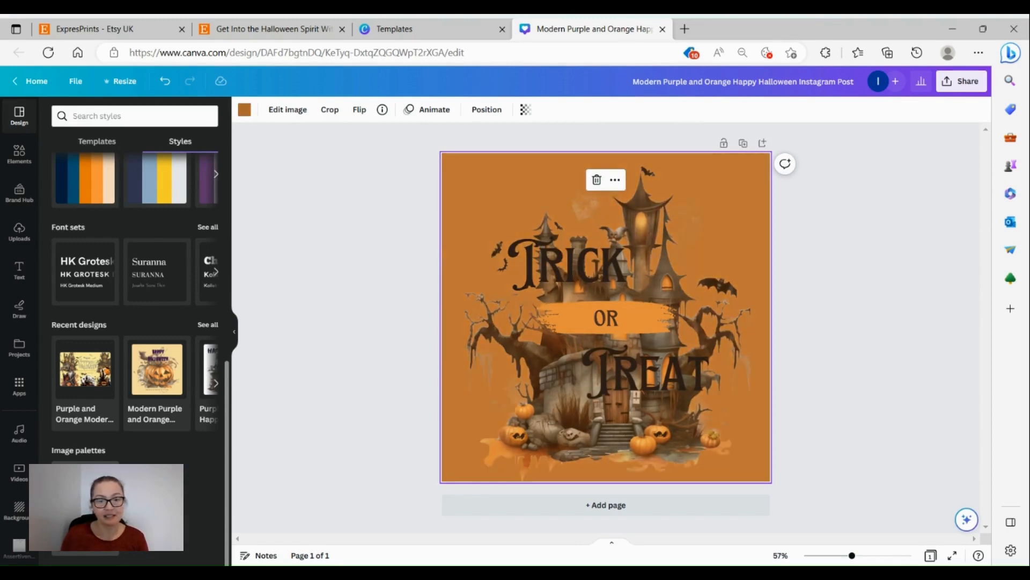
pyautogui.click(85, 507)
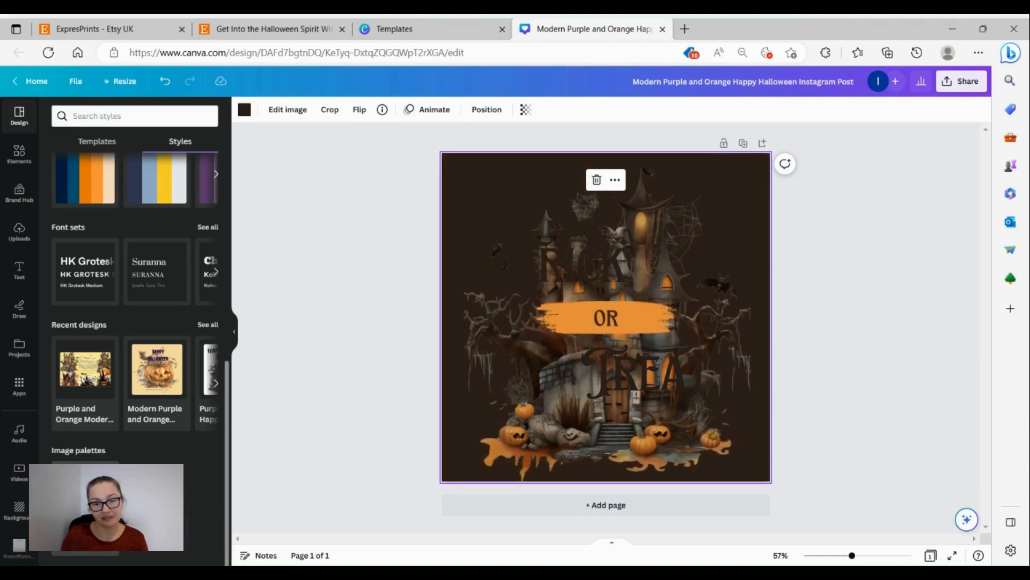
pyautogui.click(85, 507)
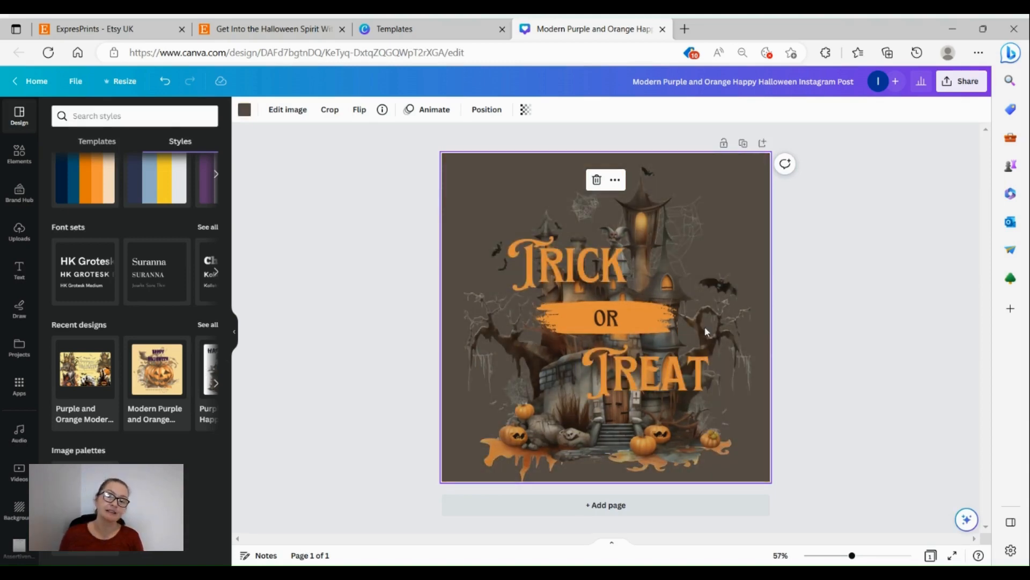
# Make the castle background image more opaque, and shuffle its palette to an orange background with dark lettering.
pyautogui.click(525, 110)
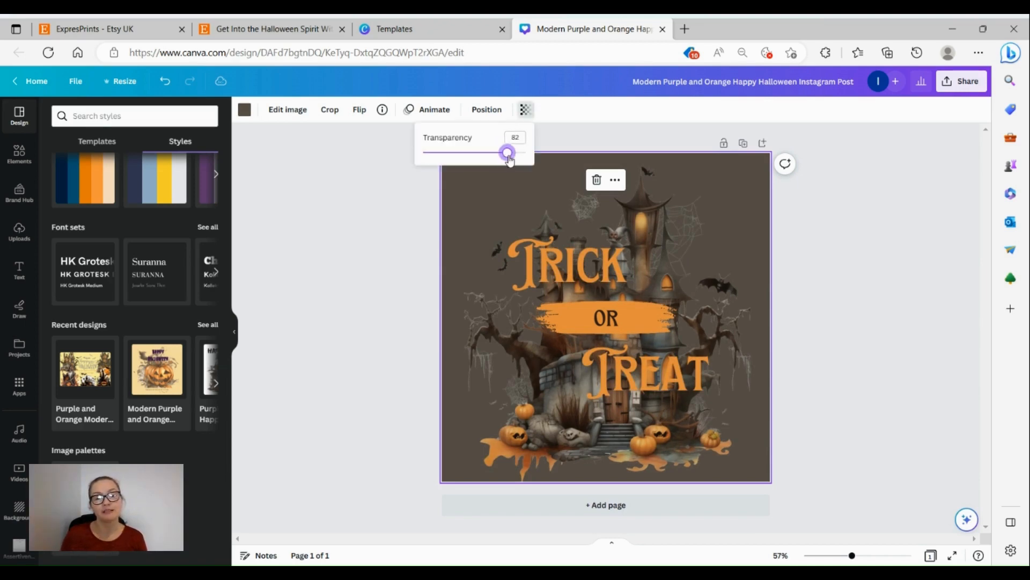
pyautogui.click(384, 248)
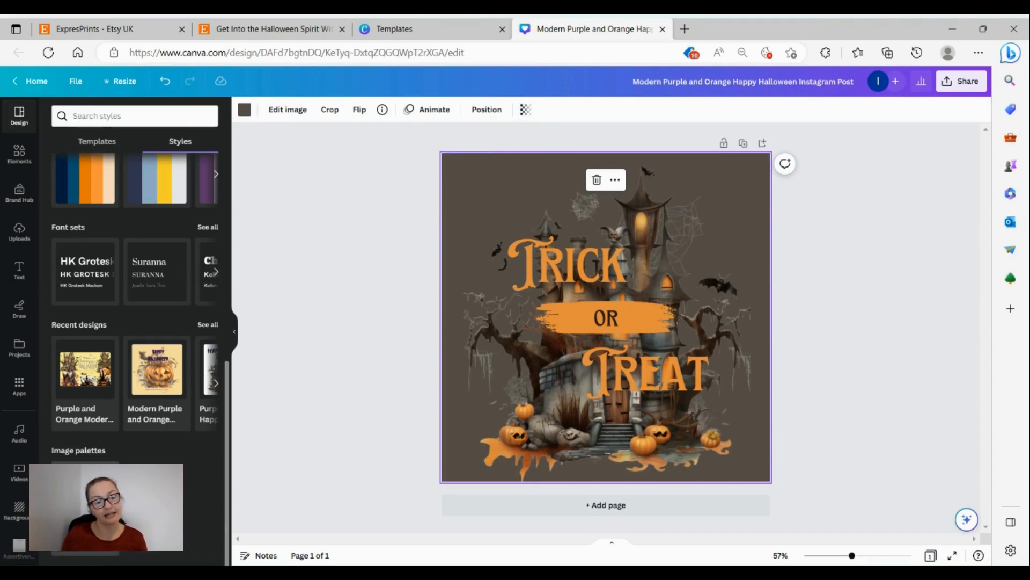
pyautogui.click(85, 505)
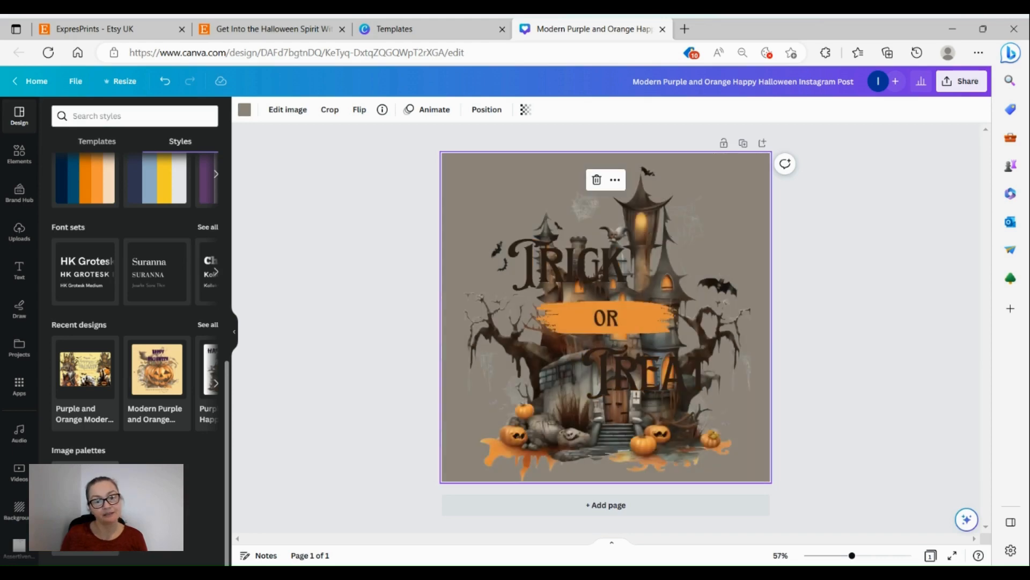
pyautogui.click(86, 505)
pyautogui.click(85, 504)
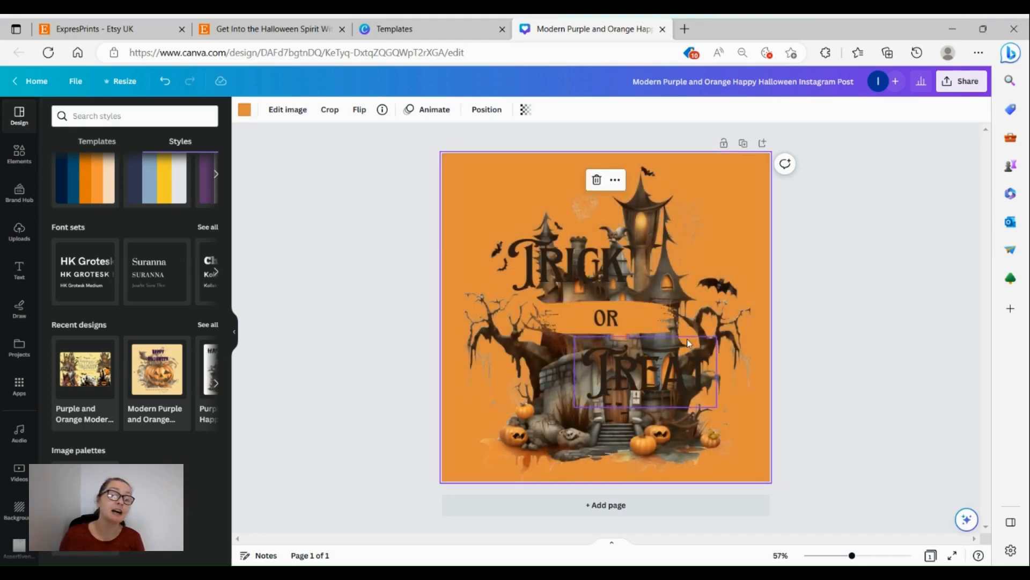
# Recolor the brush stroke behind OR with the grey-brown photo color taken from the castle image.
pyautogui.click(553, 320)
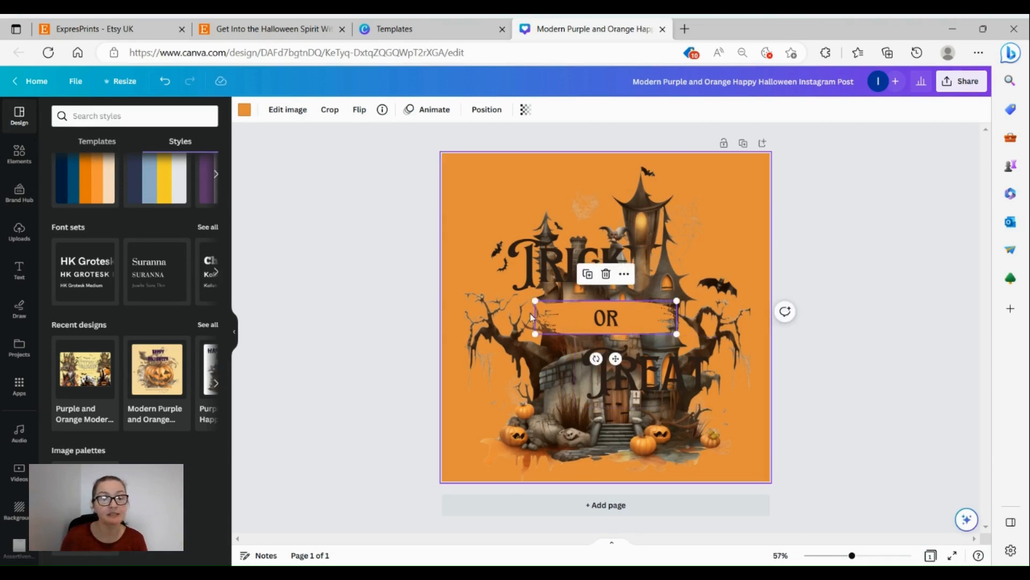
pyautogui.click(244, 110)
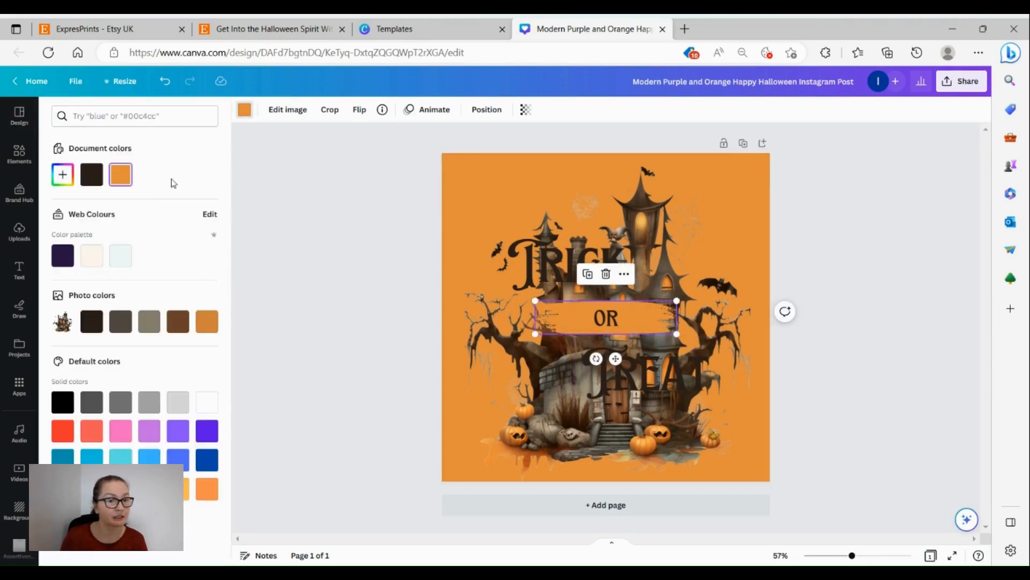
pyautogui.click(181, 327)
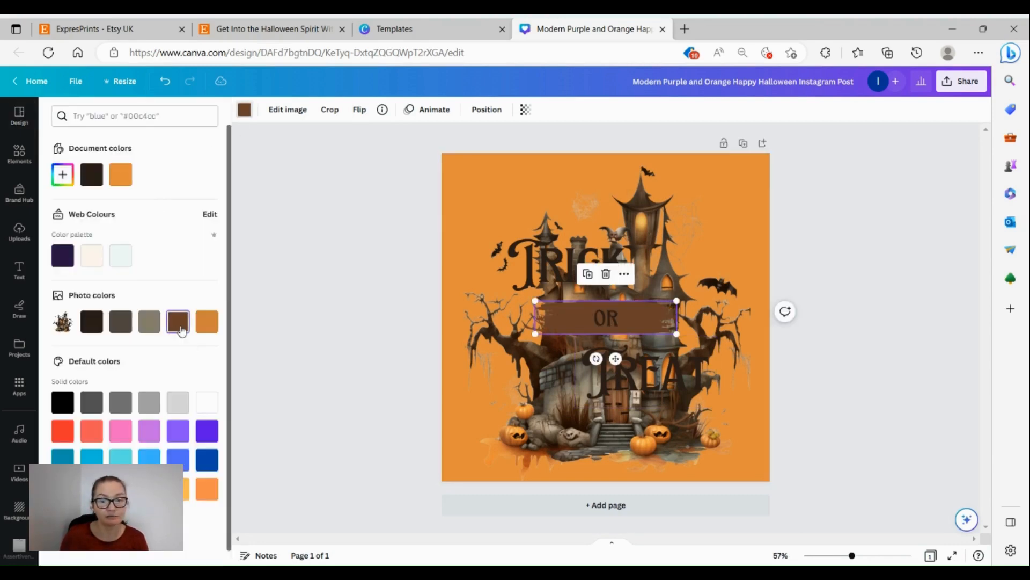
pyautogui.click(145, 329)
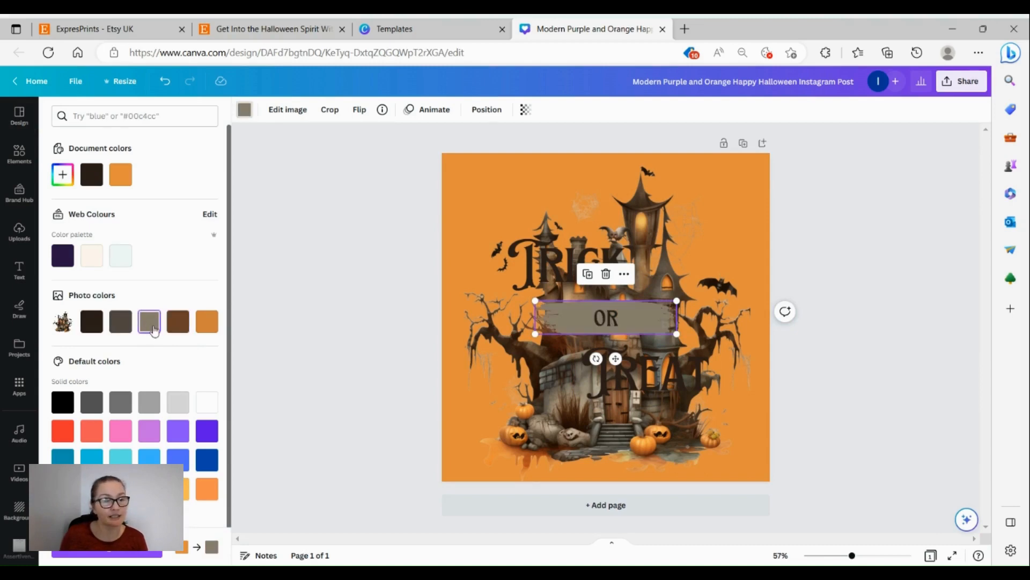
pyautogui.click(840, 298)
pyautogui.click(376, 291)
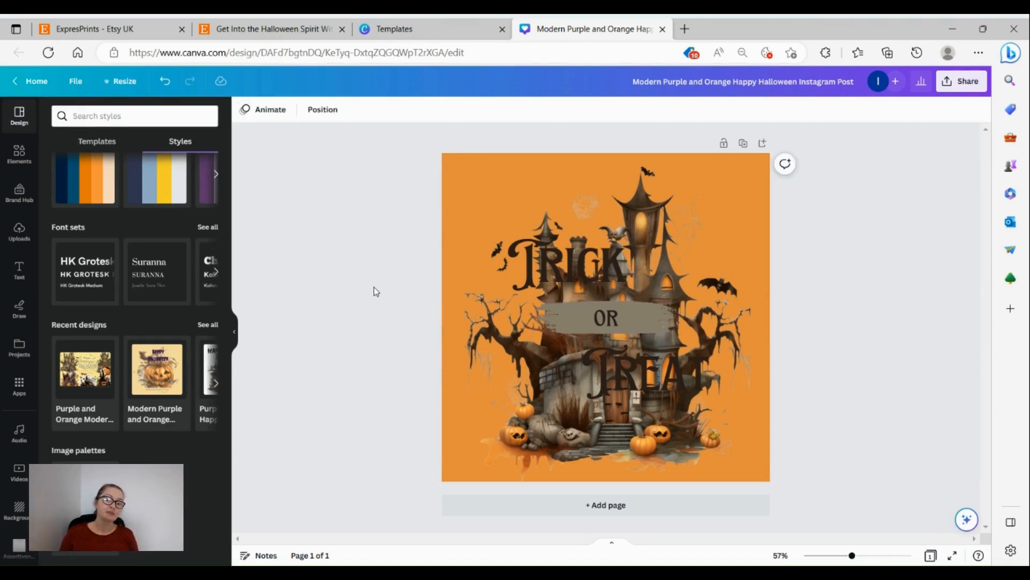
# Add a second page to the design and set its background to white.
pyautogui.click(629, 505)
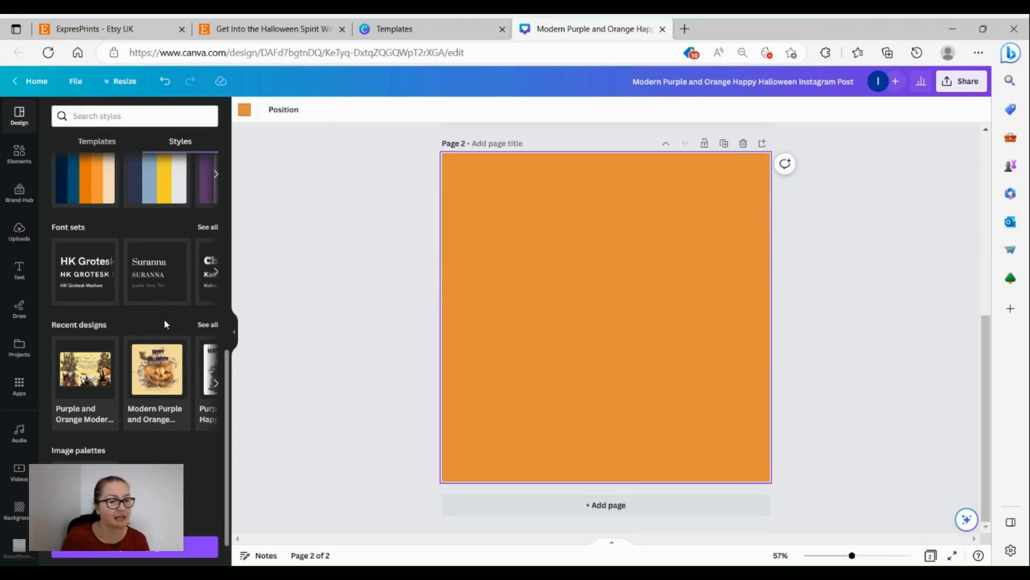
pyautogui.click(241, 110)
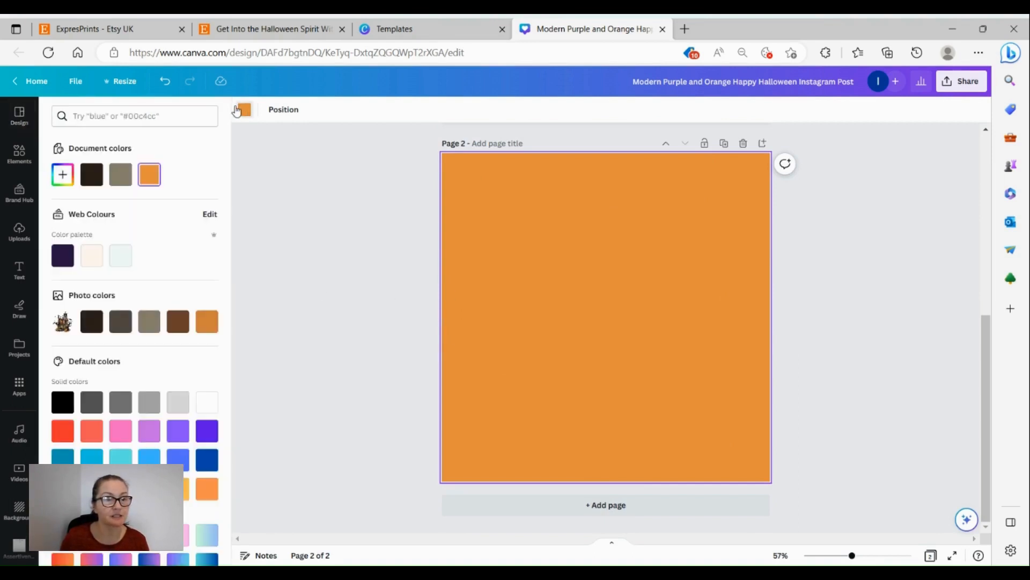
pyautogui.click(208, 402)
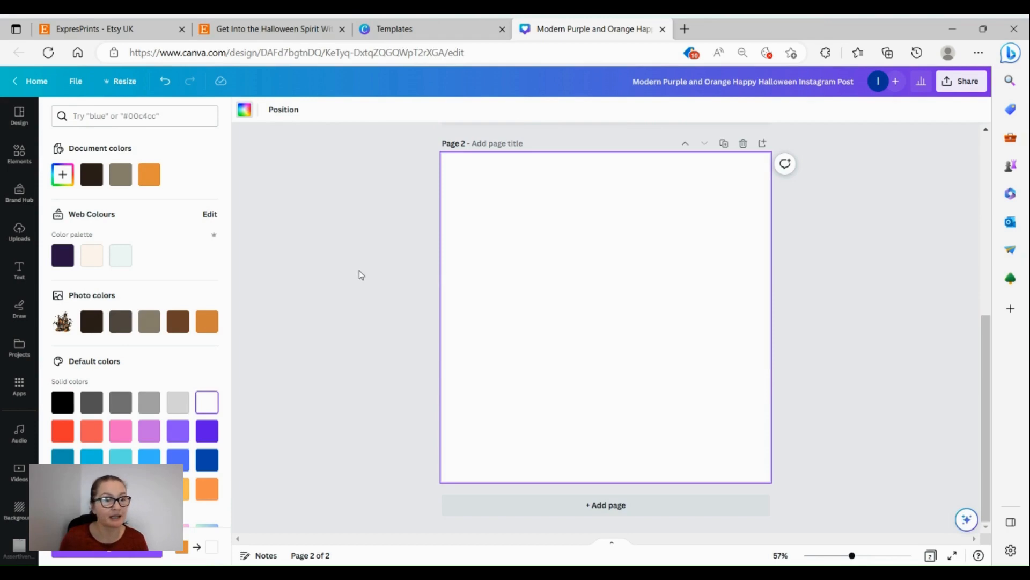
pyautogui.click(361, 275)
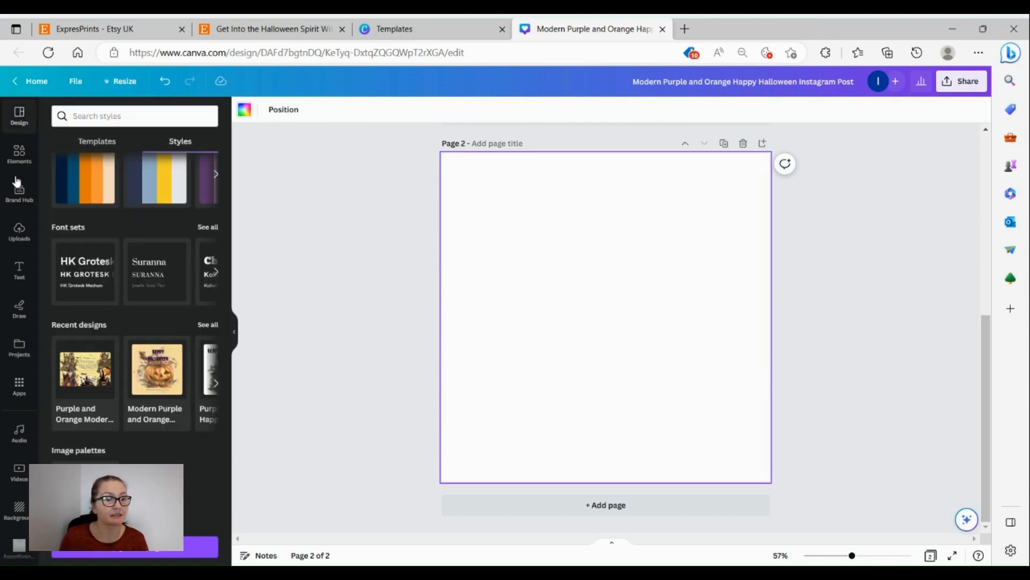
# Add the uploaded purple-hatted witch image to page 2 and place it partly off the page's upper-left corner.
pyautogui.click(16, 233)
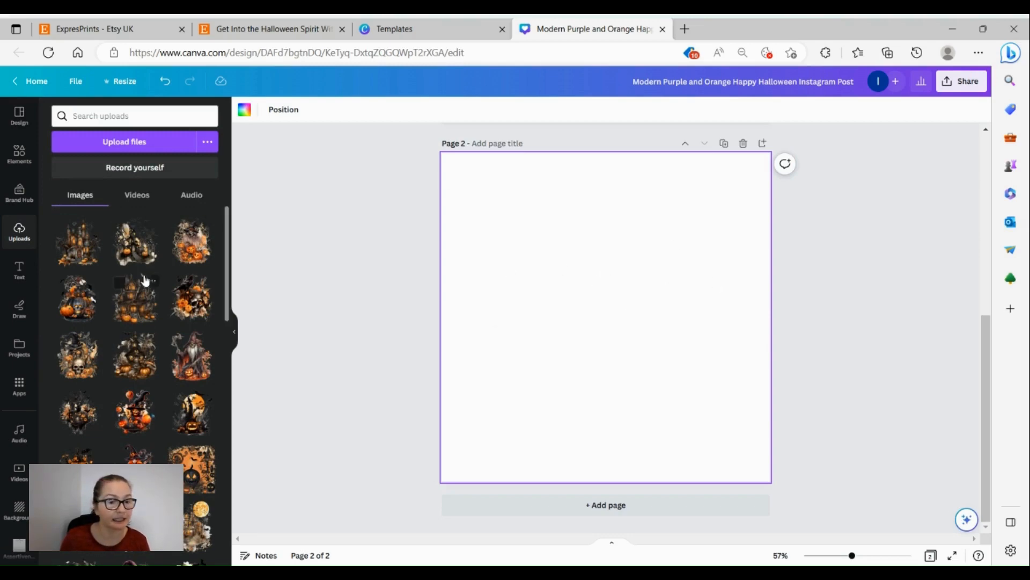
pyautogui.scroll(-2, 144, 278)
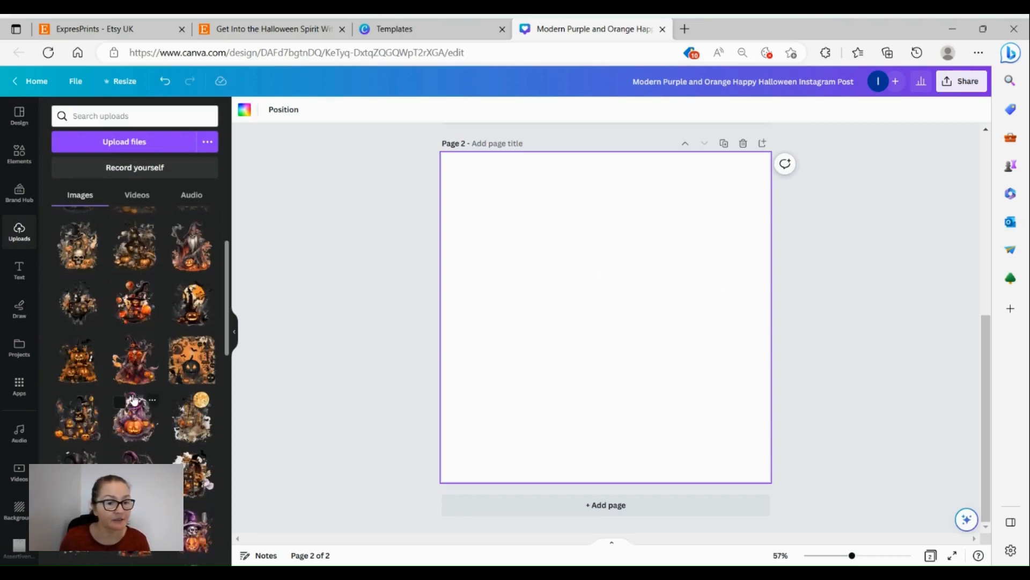
pyautogui.click(134, 418)
pyautogui.moveTo(580, 347); pyautogui.dragTo(454, 272)
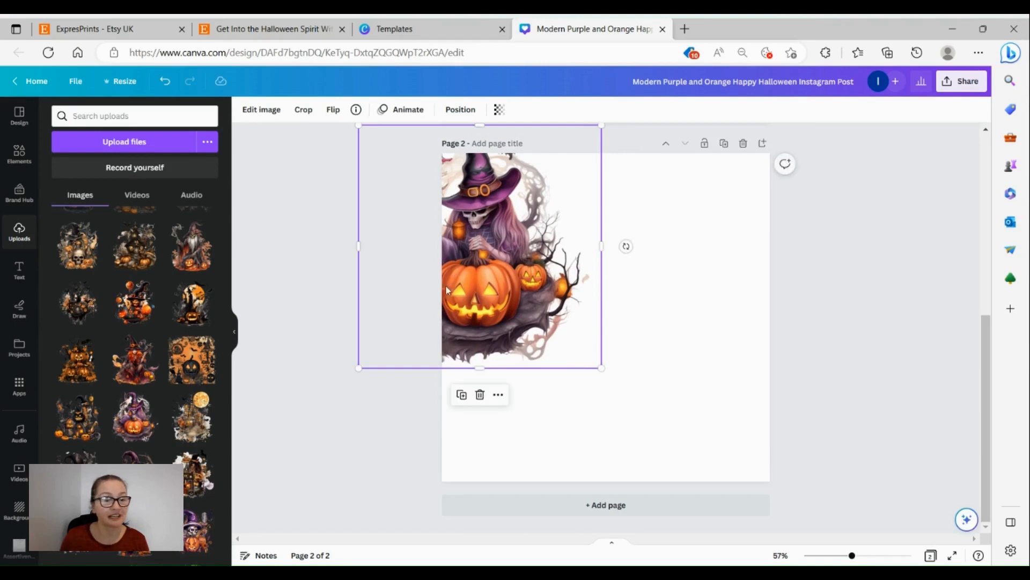
# Add the dark skeleton witch at page 2's upper-right edge and the haunted house with the moon at its lower-right corner.
pyautogui.click(134, 459)
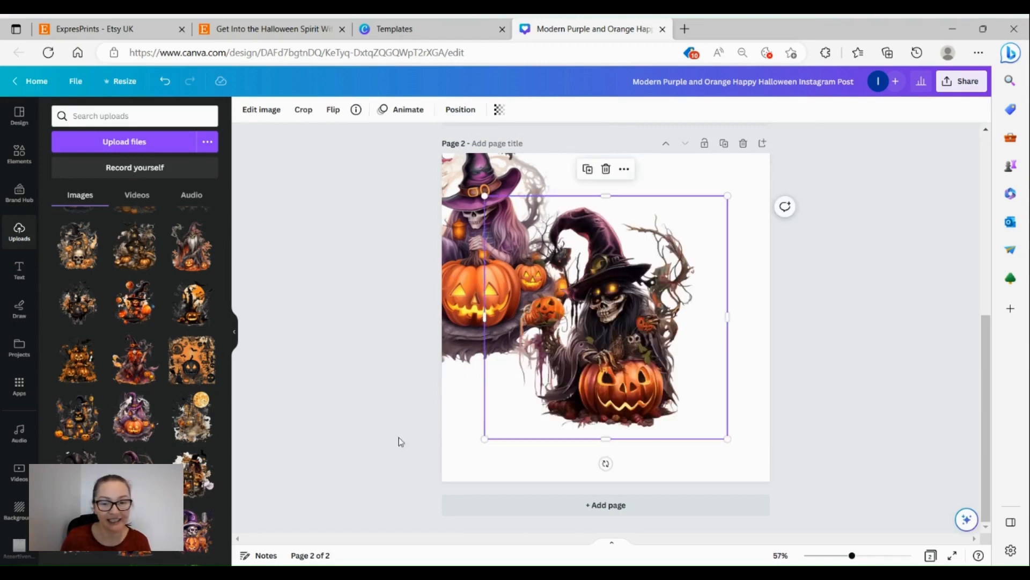
pyautogui.moveTo(617, 344); pyautogui.dragTo(775, 282)
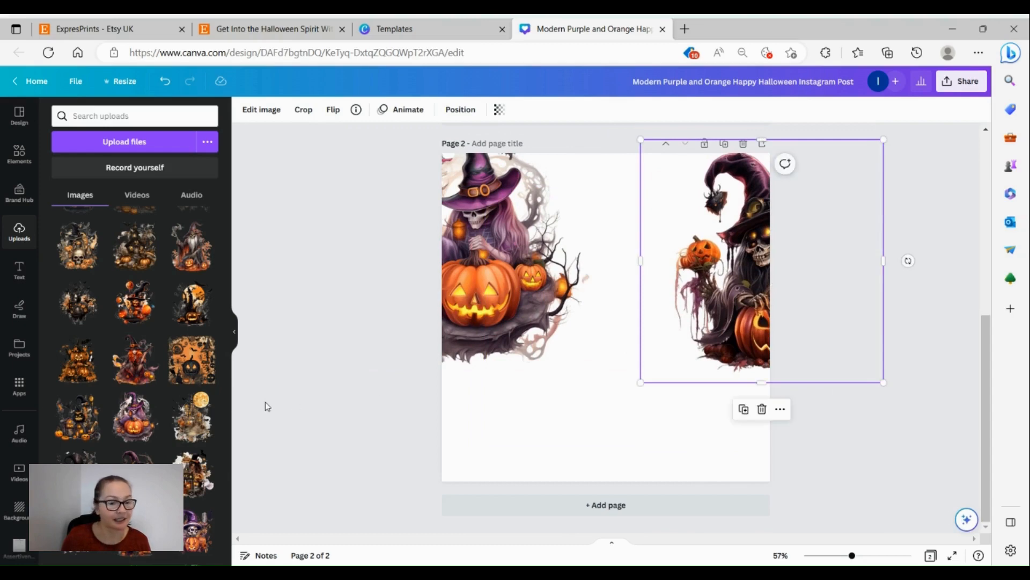
pyautogui.click(200, 421)
pyautogui.moveTo(597, 355); pyautogui.dragTo(724, 423)
# Try another dark skeleton witch and the skull-and-pumpkin image in the middle of page 2, deleting each one.
pyautogui.click(134, 459)
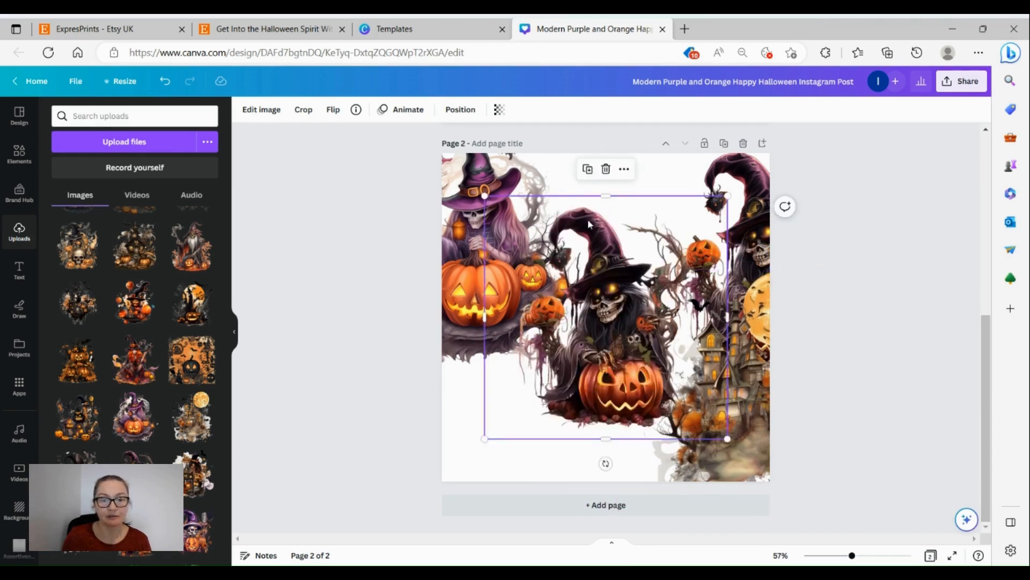
pyautogui.click(606, 168)
pyautogui.scroll(-1, 137, 433)
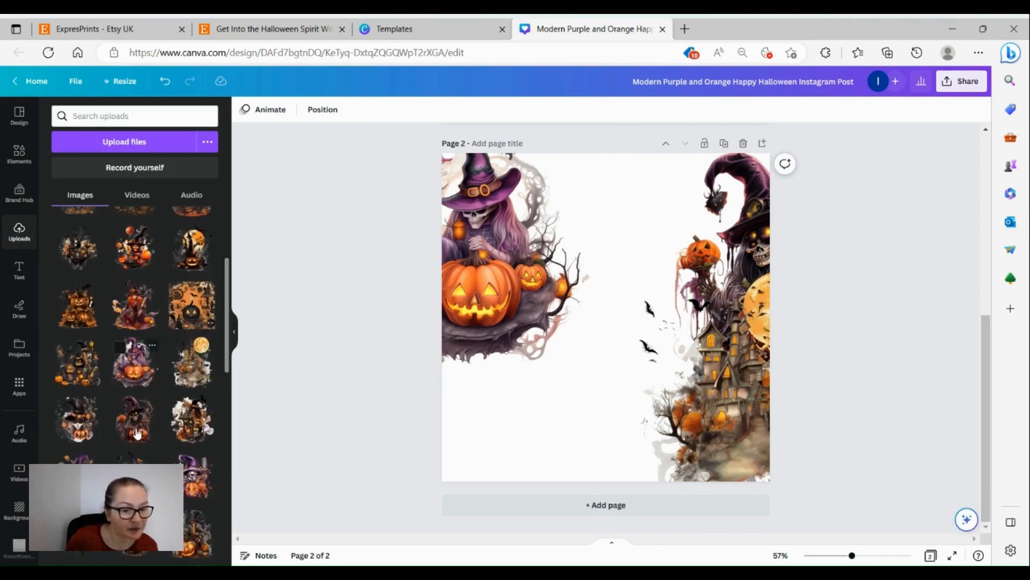
pyautogui.click(77, 460)
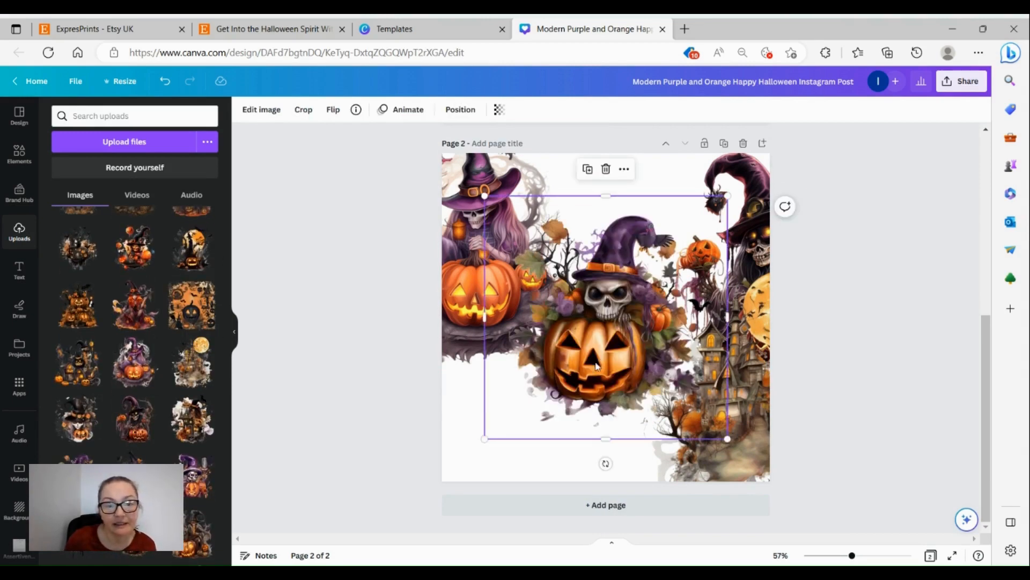
pyautogui.moveTo(597, 366); pyautogui.dragTo(596, 370)
pyautogui.click(604, 174)
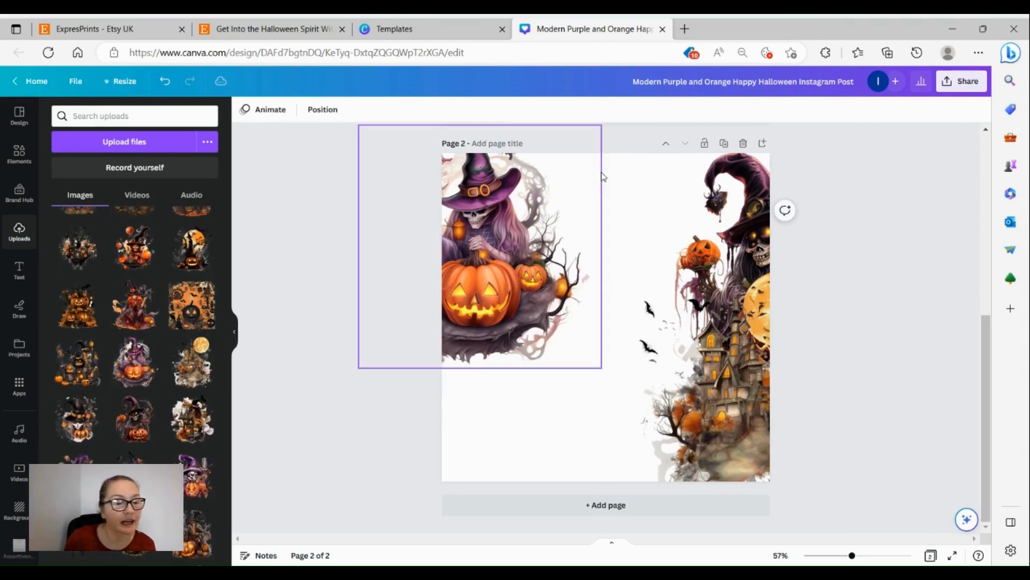
# Add the stacked pumpkins image at page 2's lower-left corner, and shift the dark witch slightly up and inward.
pyautogui.click(75, 307)
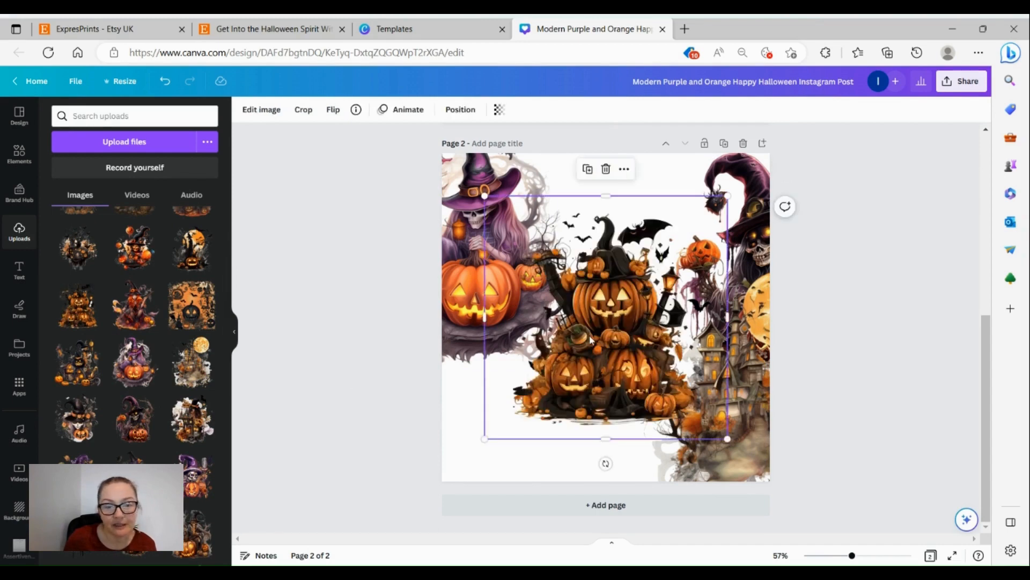
pyautogui.moveTo(591, 339); pyautogui.dragTo(459, 413)
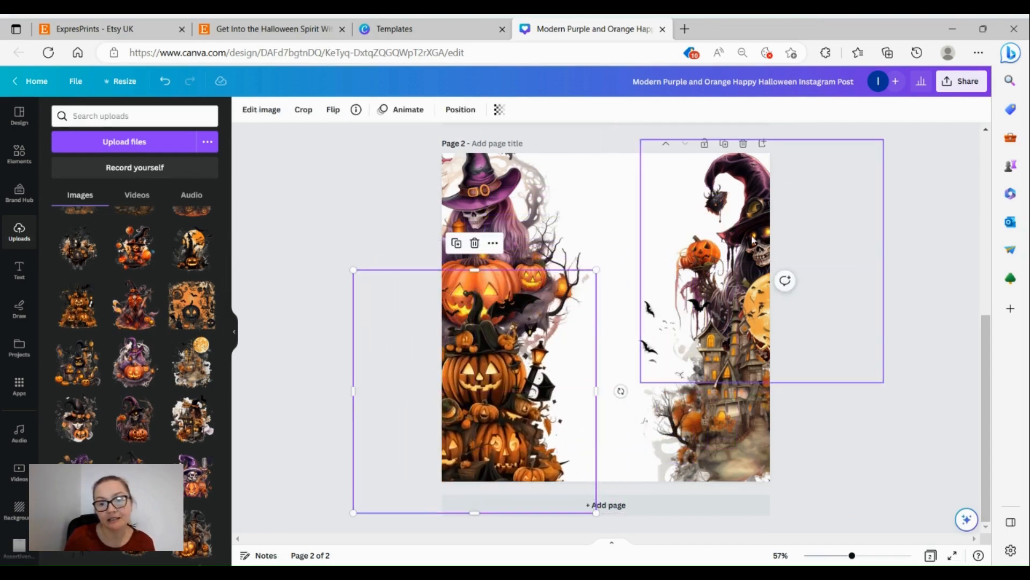
pyautogui.moveTo(760, 241); pyautogui.dragTo(747, 228)
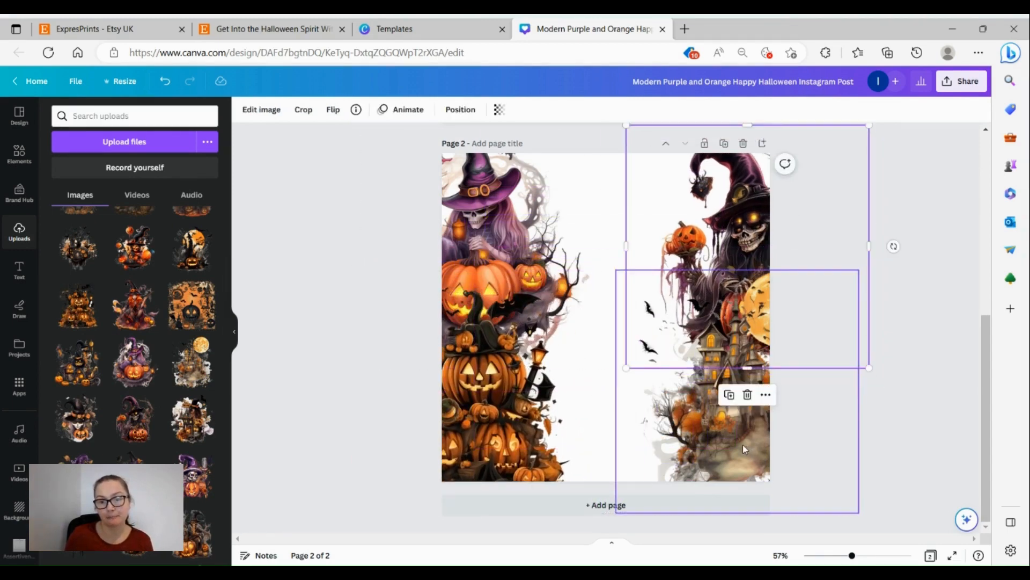
# Shift the haunted house, stacked pumpkins and purple-hatted witch slightly farther outward off page 2's side edges.
pyautogui.moveTo(745, 448); pyautogui.dragTo(756, 448)
pyautogui.moveTo(479, 424); pyautogui.dragTo(466, 424)
pyautogui.moveTo(499, 234); pyautogui.dragTo(478, 230)
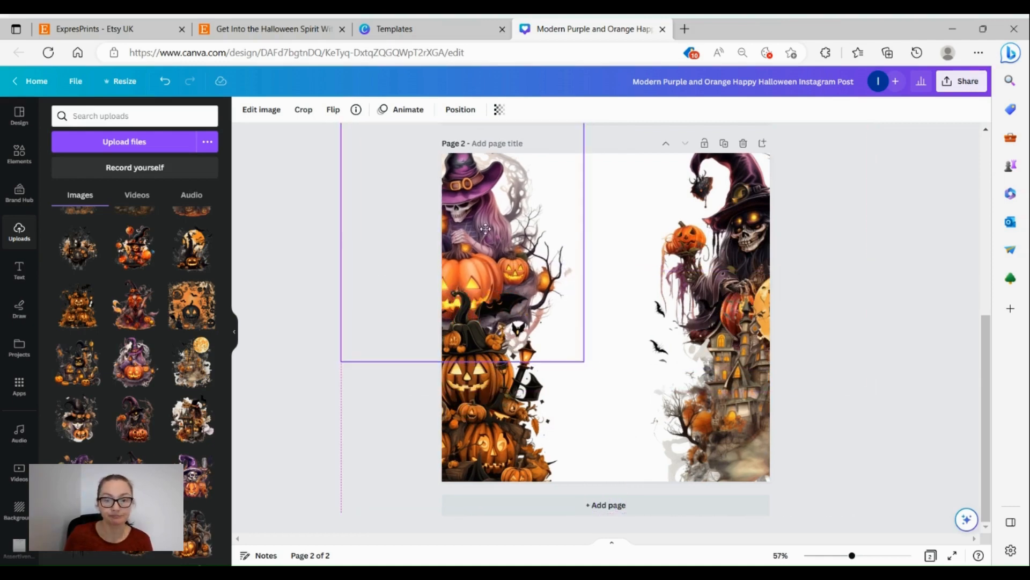
pyautogui.click(842, 363)
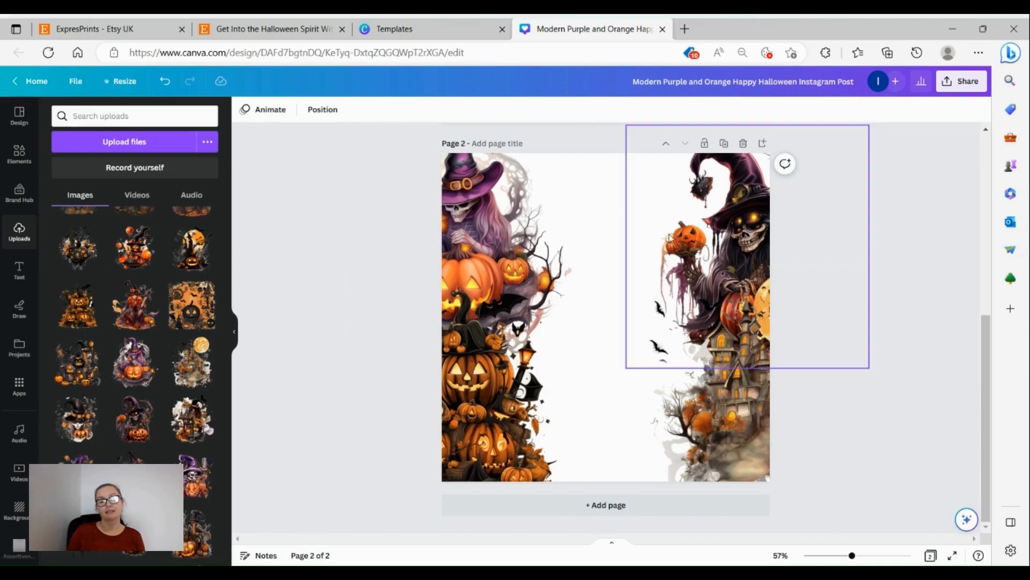
# Add a subheading reading "Happy" to page 2 and place it horizontally centred in the upper part of the page.
pyautogui.click(20, 270)
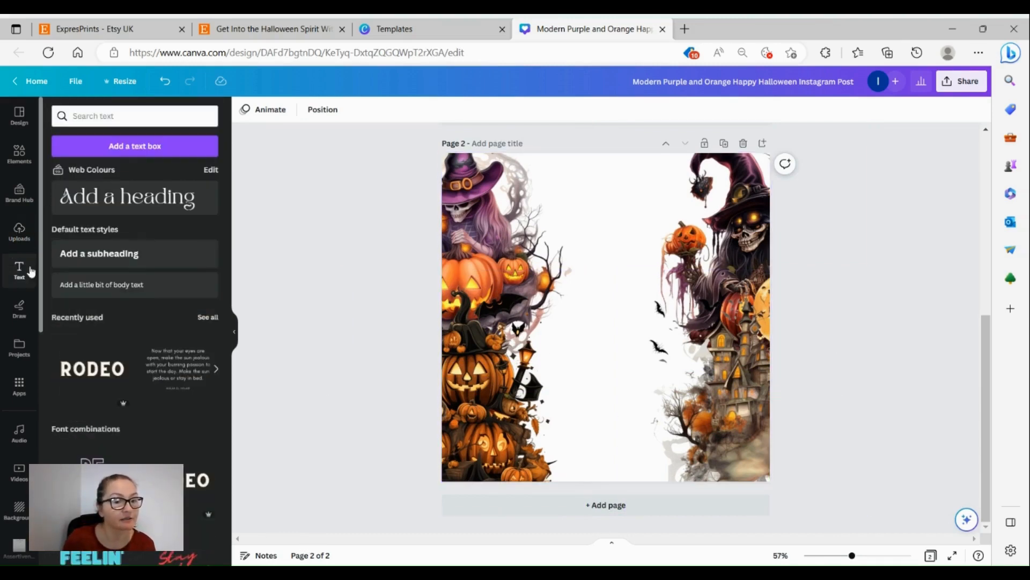
pyautogui.click(101, 256)
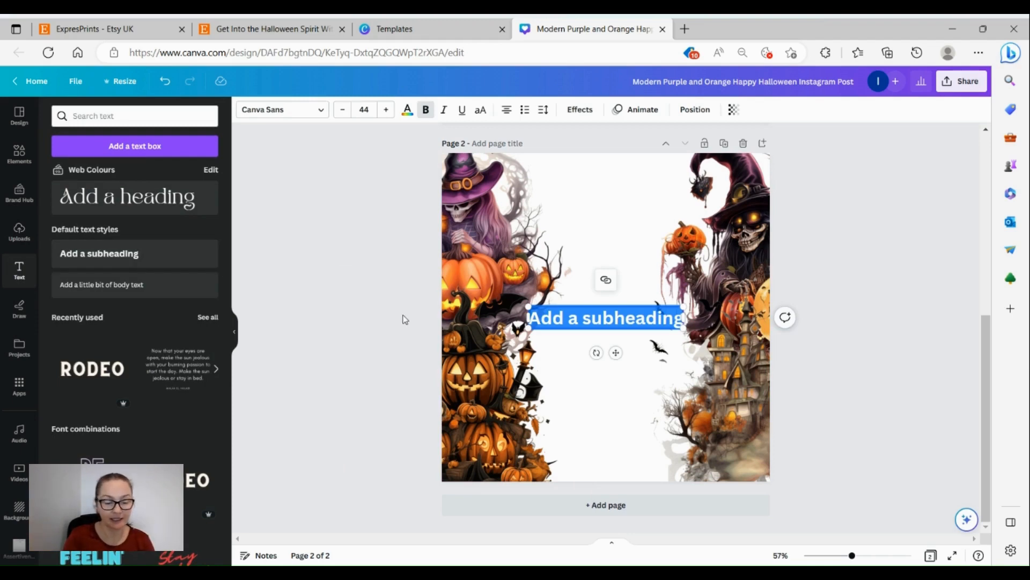
pyautogui.write('Happy')
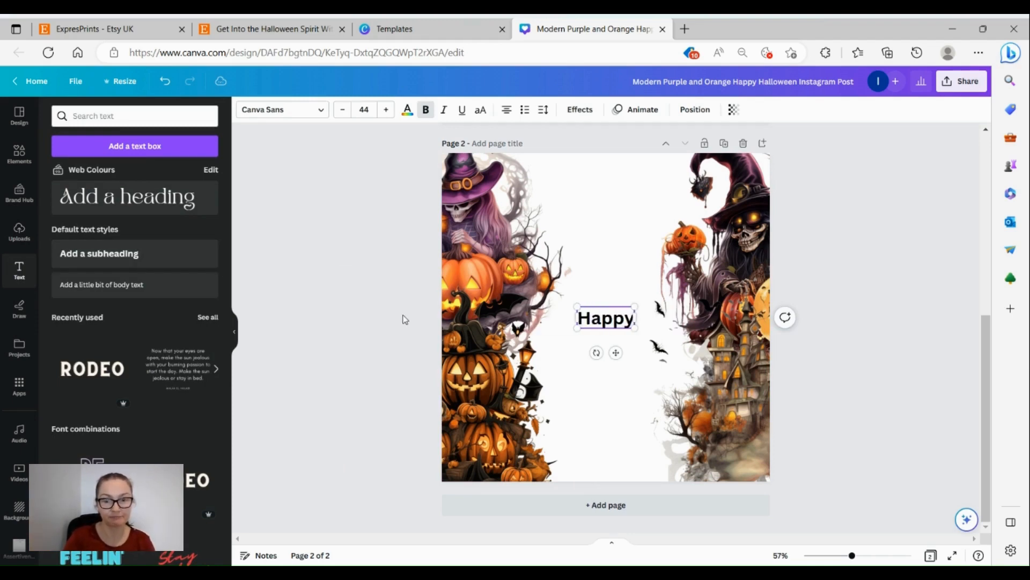
pyautogui.click(336, 223)
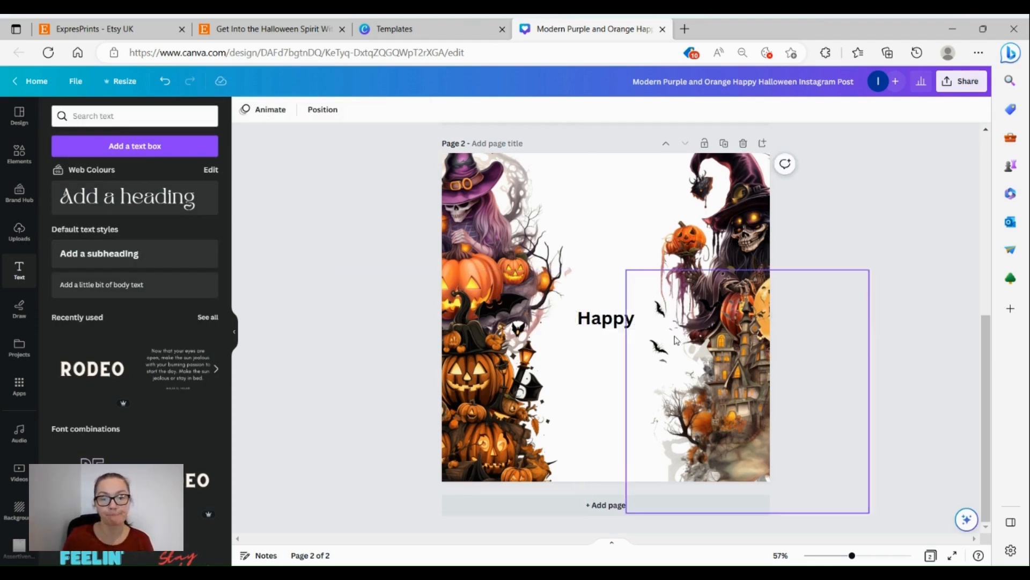
pyautogui.moveTo(597, 322); pyautogui.dragTo(596, 217)
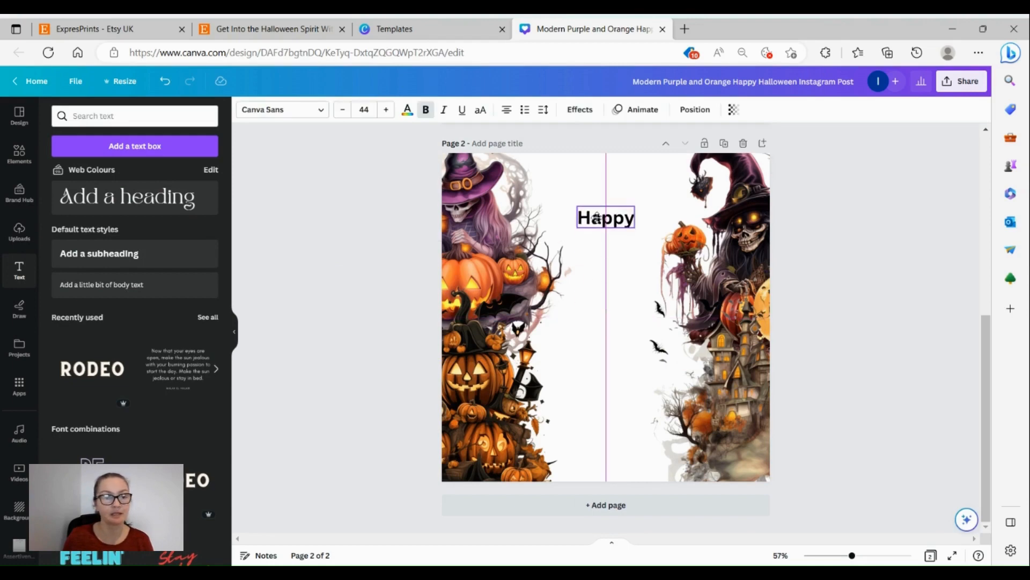
# Add a second subheading reading "Halloween" below "Happy" and widen its text box so the word fits on one line.
pyautogui.click(108, 254)
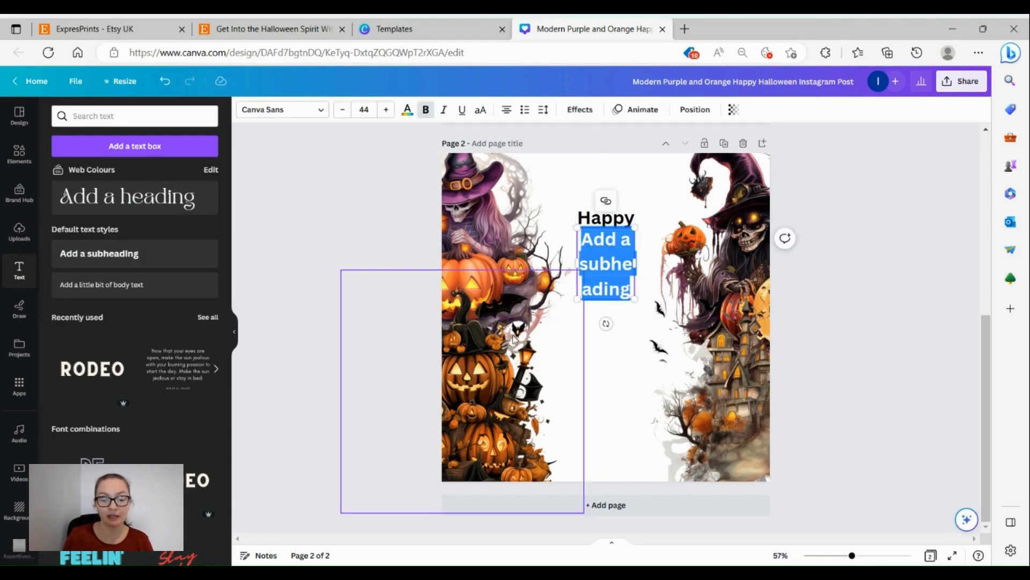
pyautogui.write('Hallo')
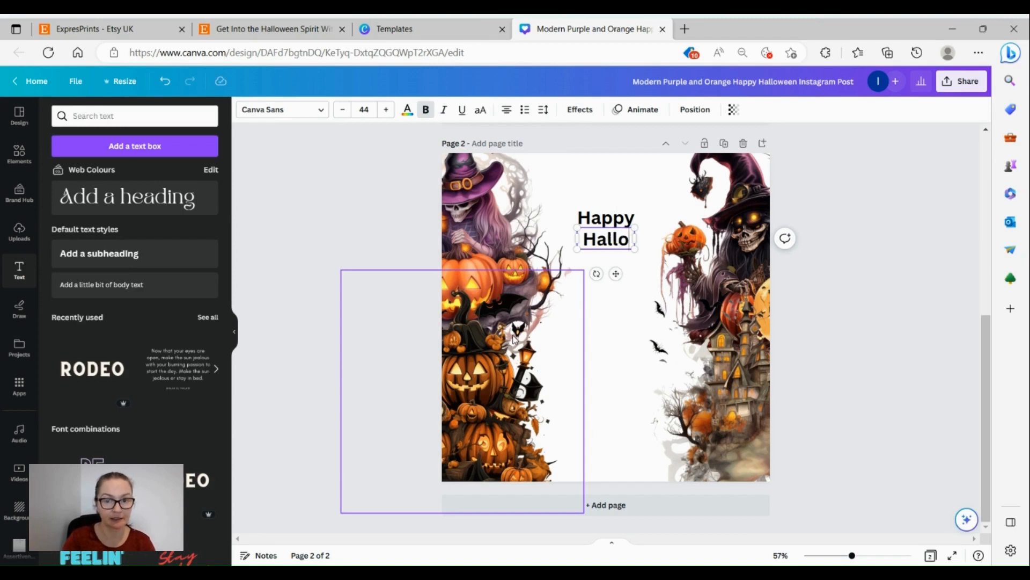
pyautogui.write('ween')
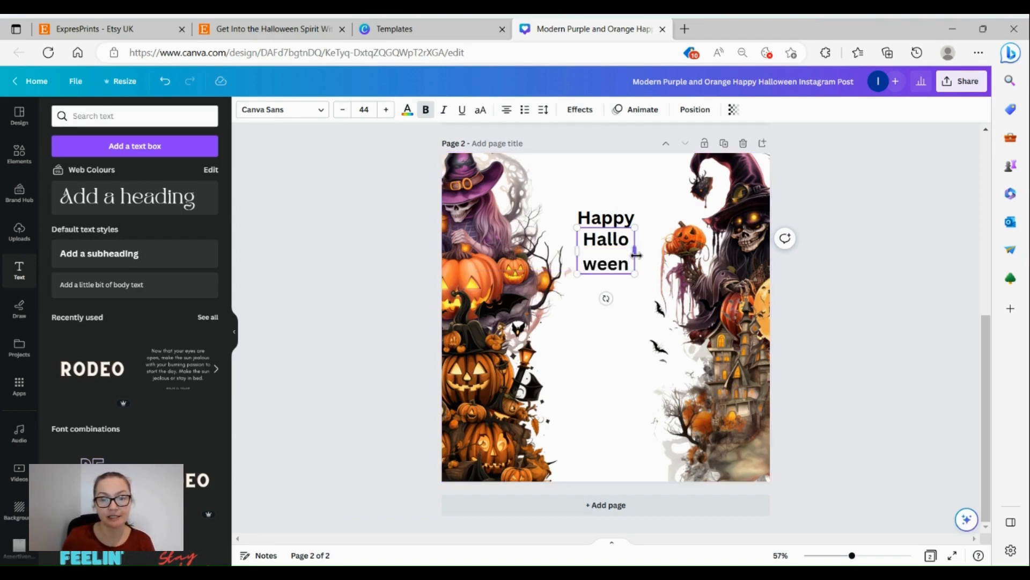
pyautogui.moveTo(636, 255); pyautogui.dragTo(686, 239)
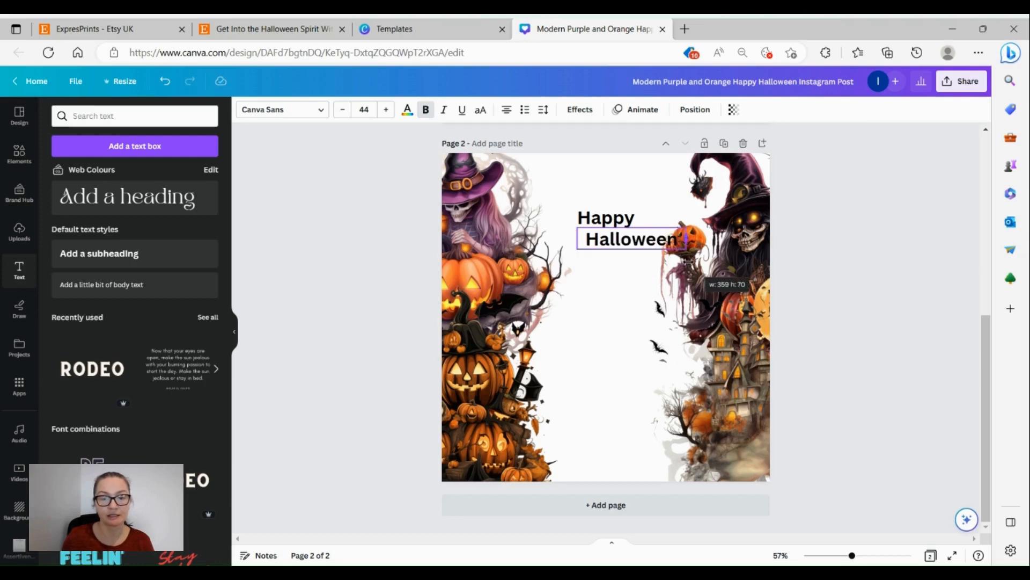
pyautogui.click(376, 249)
# Space the two text lines apart, with "Happy" centred above "Halloween" between the two witches.
pyautogui.moveTo(617, 216); pyautogui.dragTo(629, 208)
pyautogui.click(645, 243)
pyautogui.moveTo(644, 243); pyautogui.dragTo(628, 213)
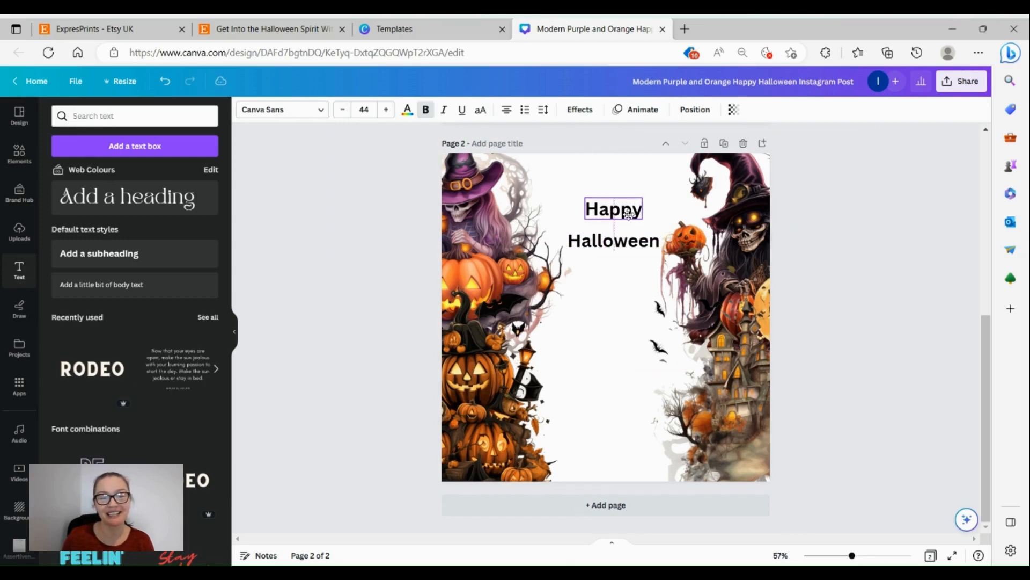
pyautogui.click(642, 248)
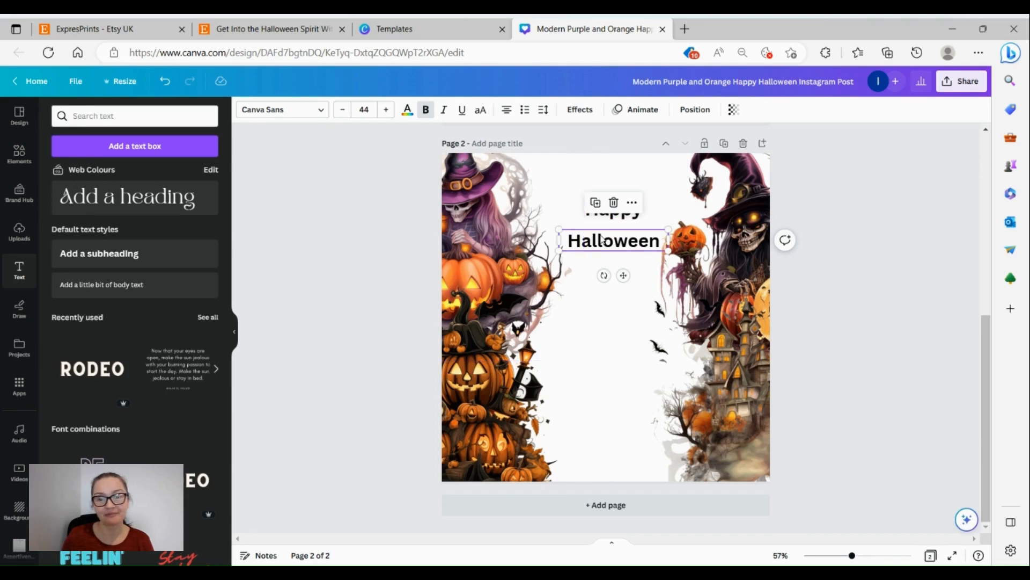
pyautogui.click(620, 260)
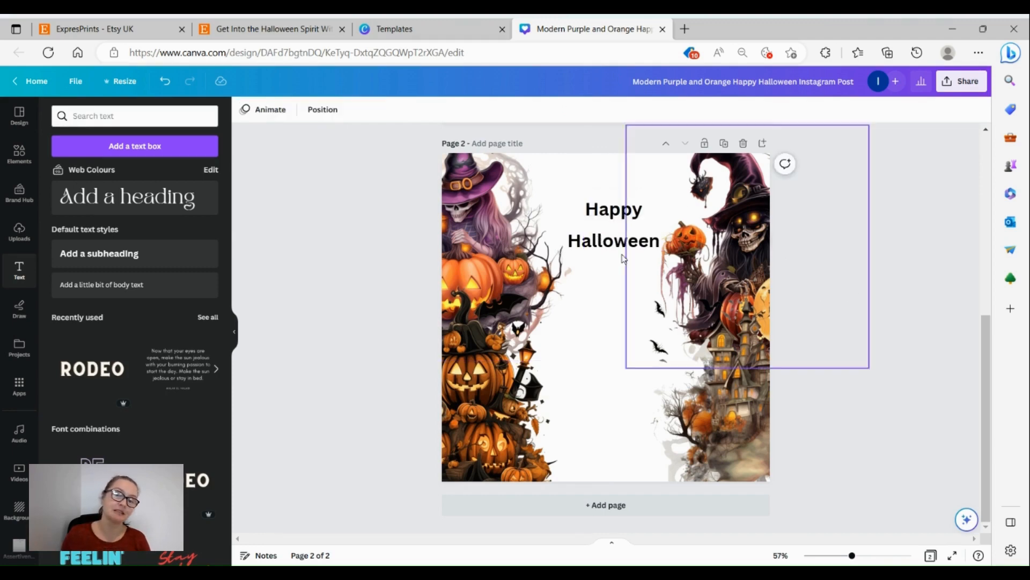
pyautogui.click(618, 217)
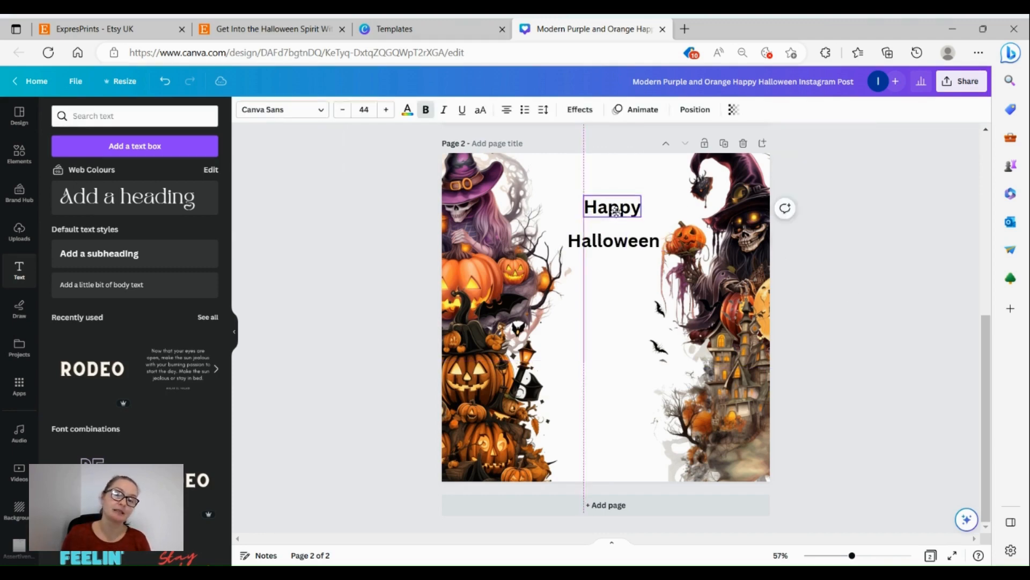
# Set the font of "Halloween" to Jeepers and the font of "Happy" to Aloja.
pyautogui.click(636, 244)
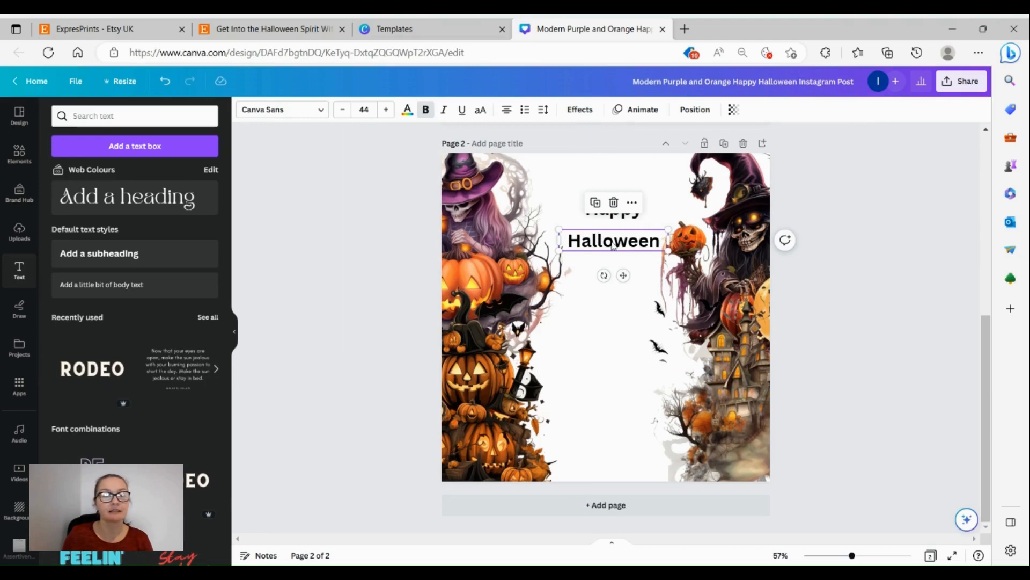
pyautogui.click(321, 115)
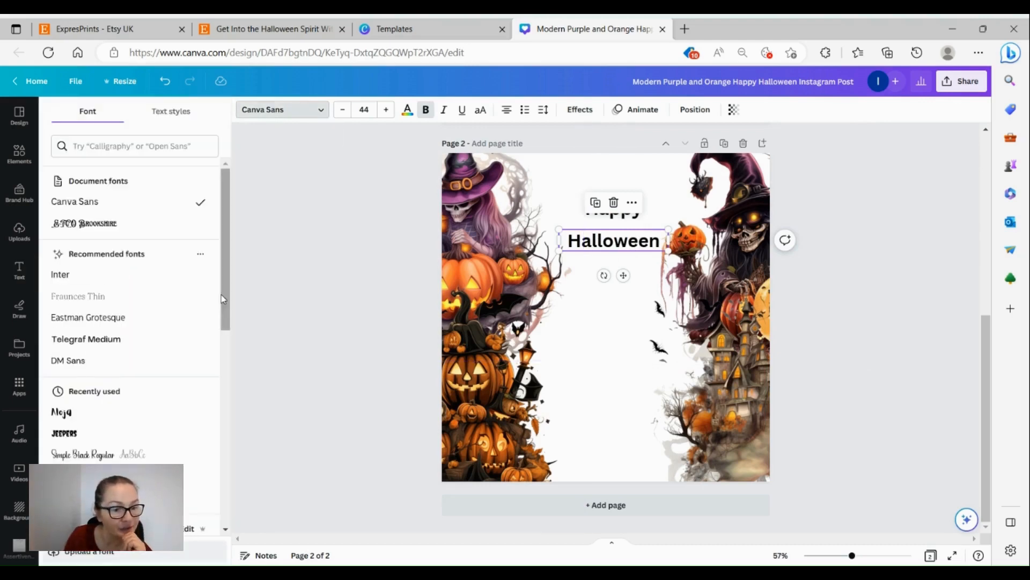
pyautogui.click(98, 439)
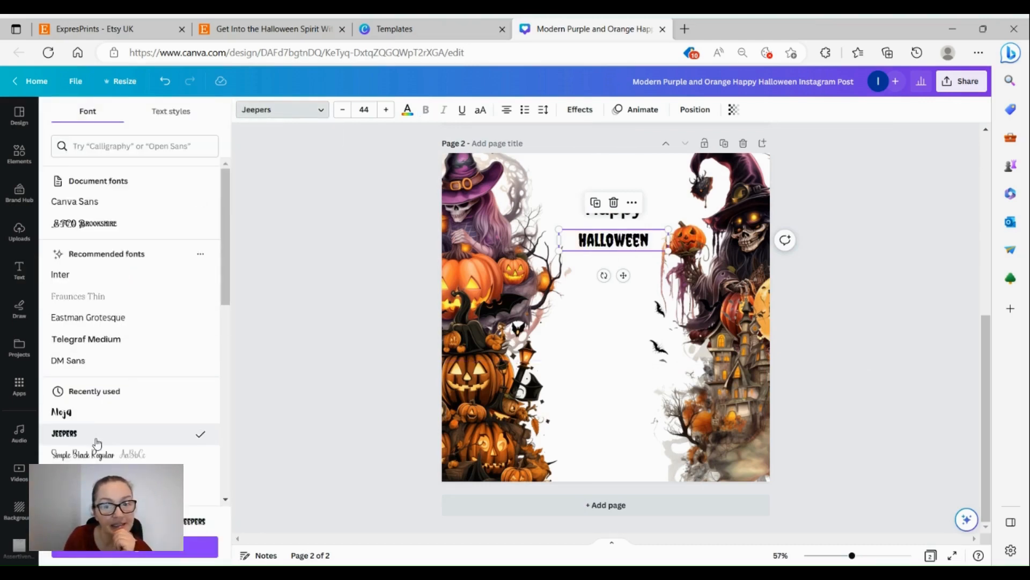
pyautogui.click(372, 250)
pyautogui.click(636, 215)
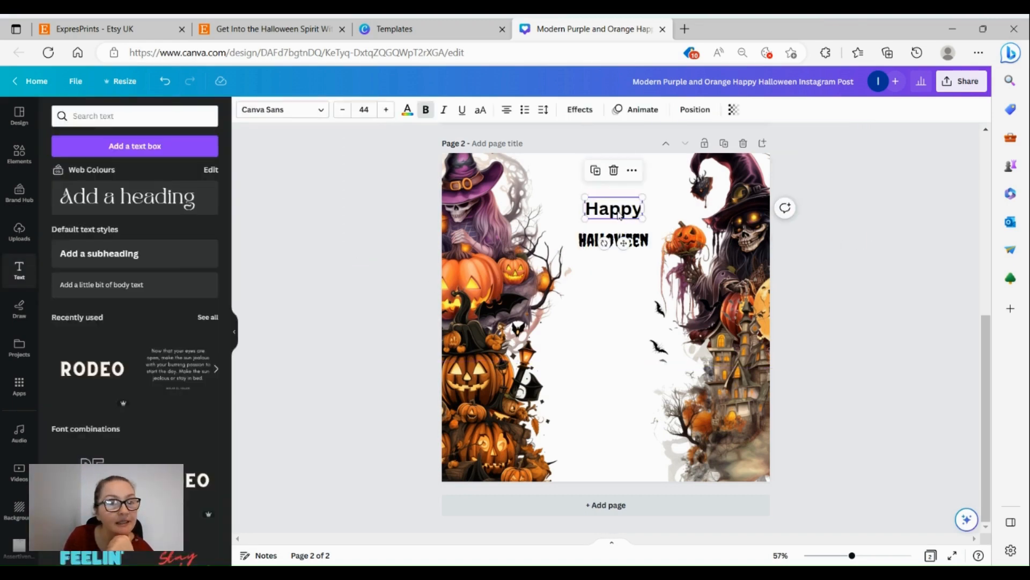
pyautogui.click(283, 110)
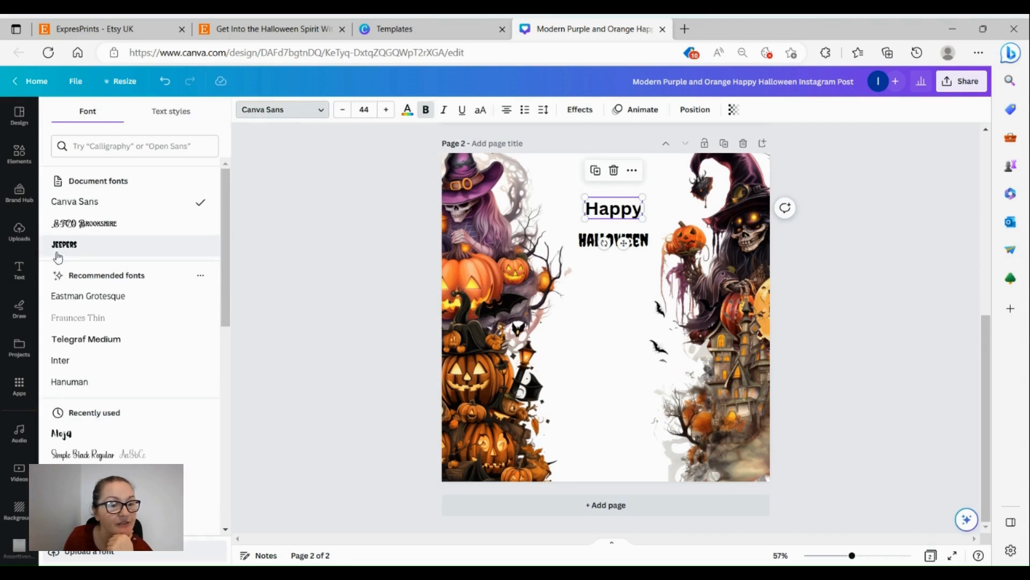
pyautogui.click(89, 441)
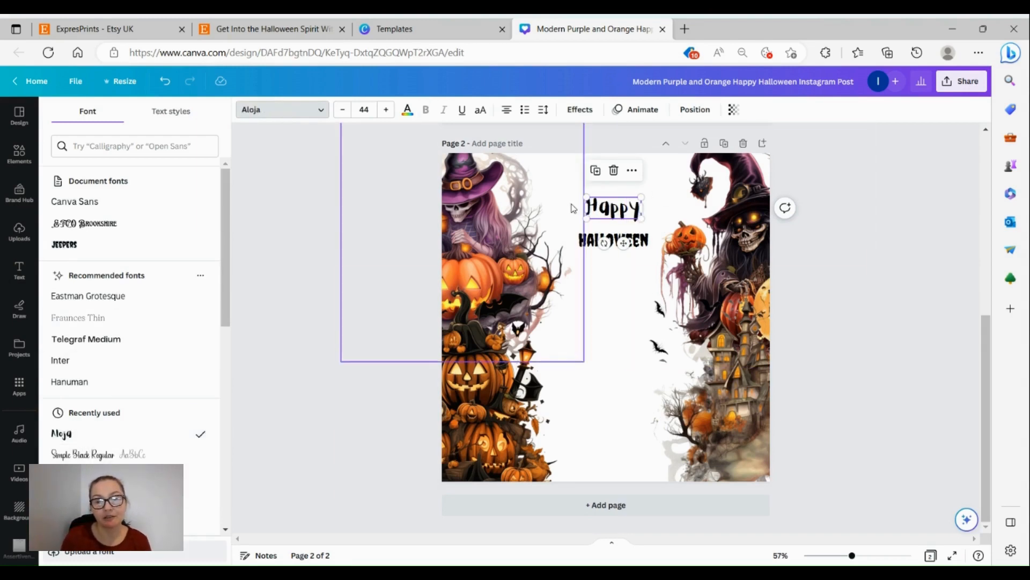
# Enlarge "Happy" to size 106 and "Halloween" to size 71.9, and centre them one above the other between the witches.
pyautogui.moveTo(585, 194); pyautogui.dragTo(537, 177)
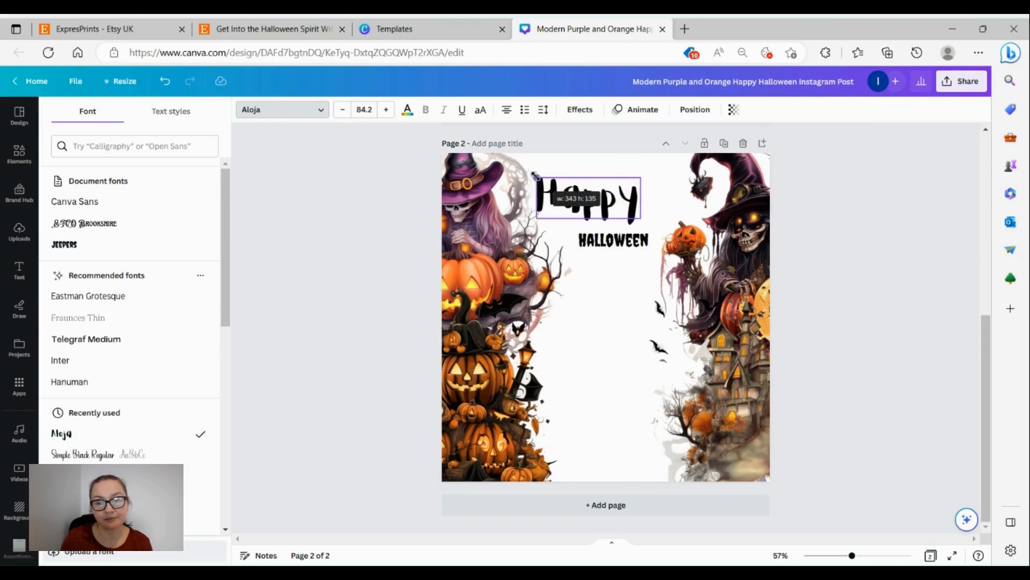
pyautogui.moveTo(640, 217); pyautogui.dragTo(719, 290)
pyautogui.click(612, 247)
pyautogui.moveTo(561, 259); pyautogui.dragTo(541, 255)
pyautogui.moveTo(619, 271); pyautogui.dragTo(600, 277)
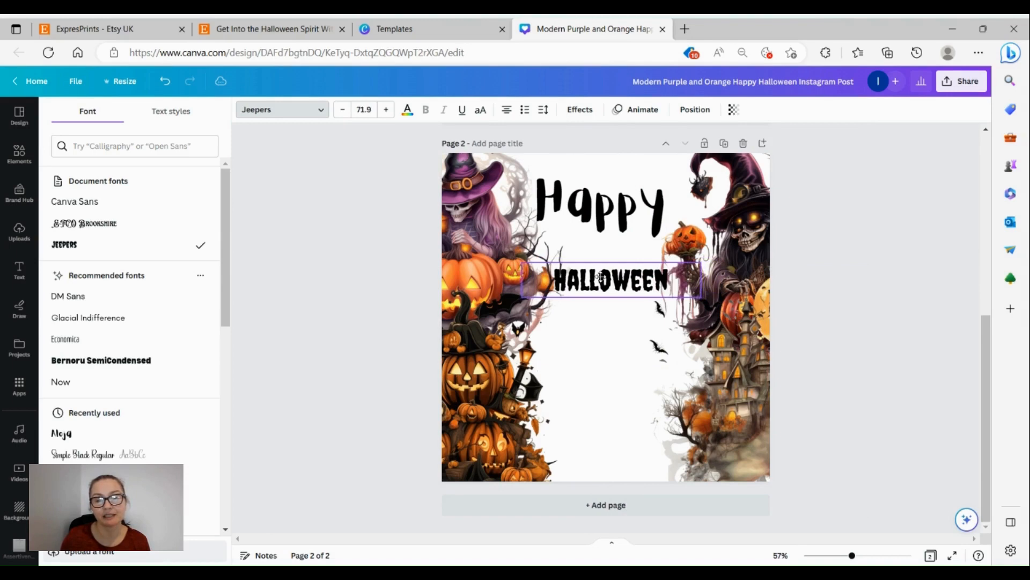
pyautogui.moveTo(618, 204); pyautogui.dragTo(624, 214)
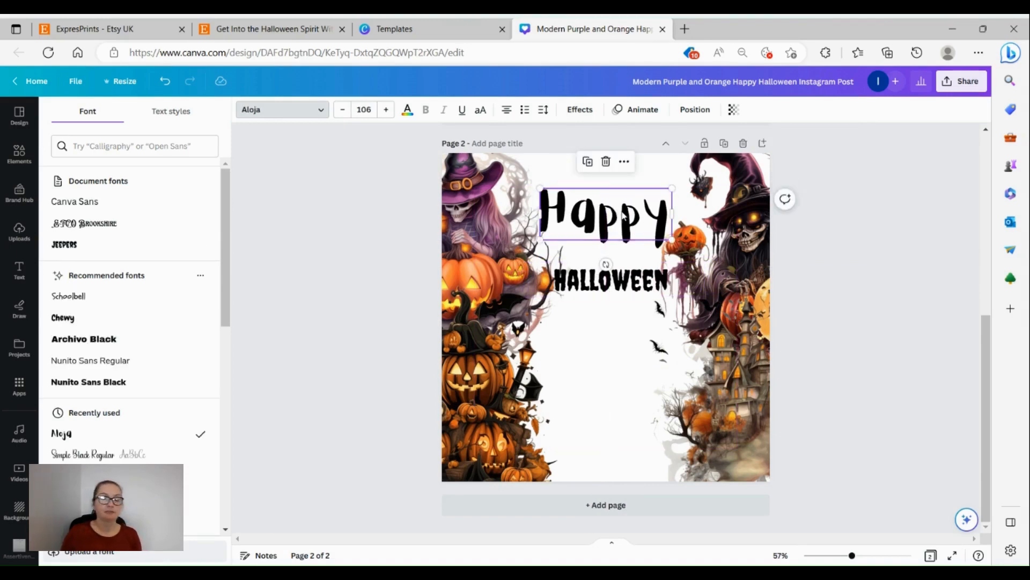
pyautogui.click(337, 274)
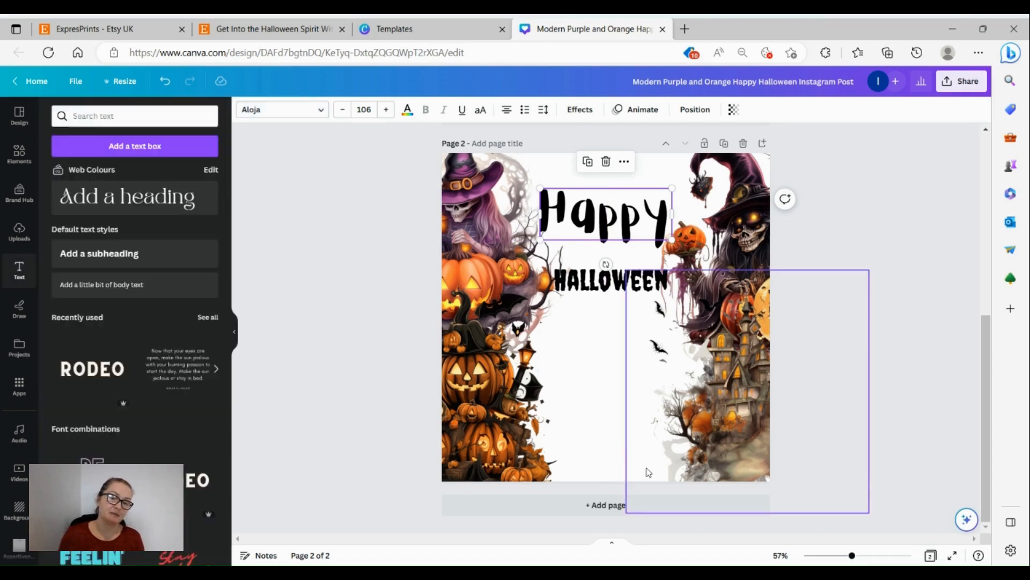
# Add the uploaded crescent-shaped tree and pumpkins image to page 2 and place it at the bottom centre, partly off the page.
pyautogui.click(17, 232)
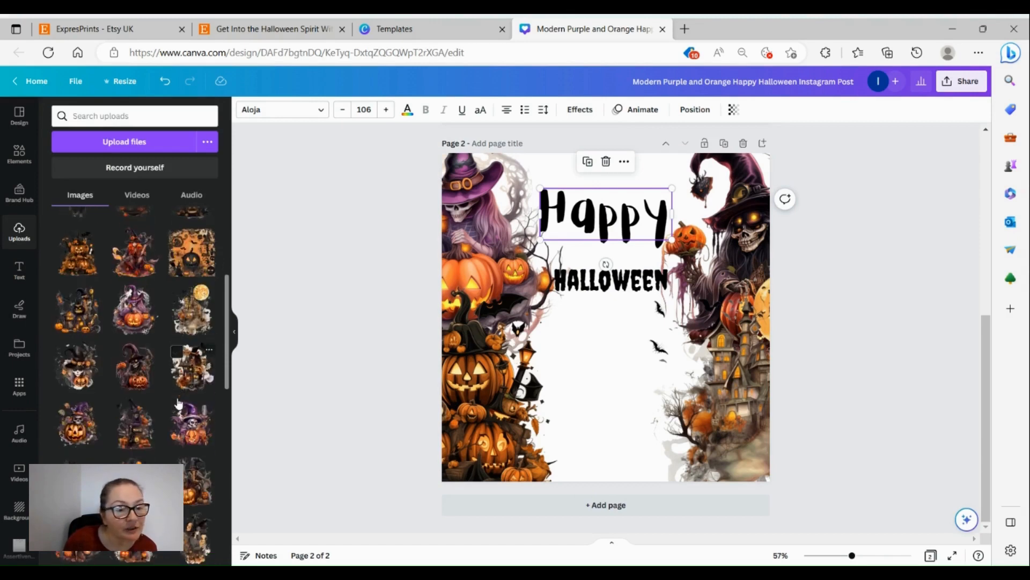
pyautogui.scroll(-3, 167, 387)
pyautogui.click(138, 382)
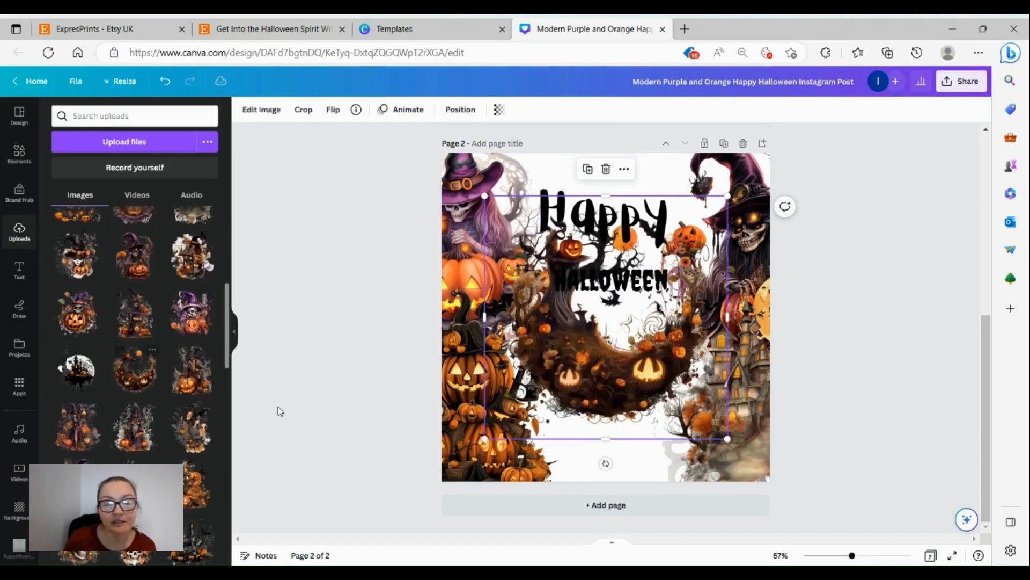
pyautogui.moveTo(591, 386); pyautogui.dragTo(602, 466)
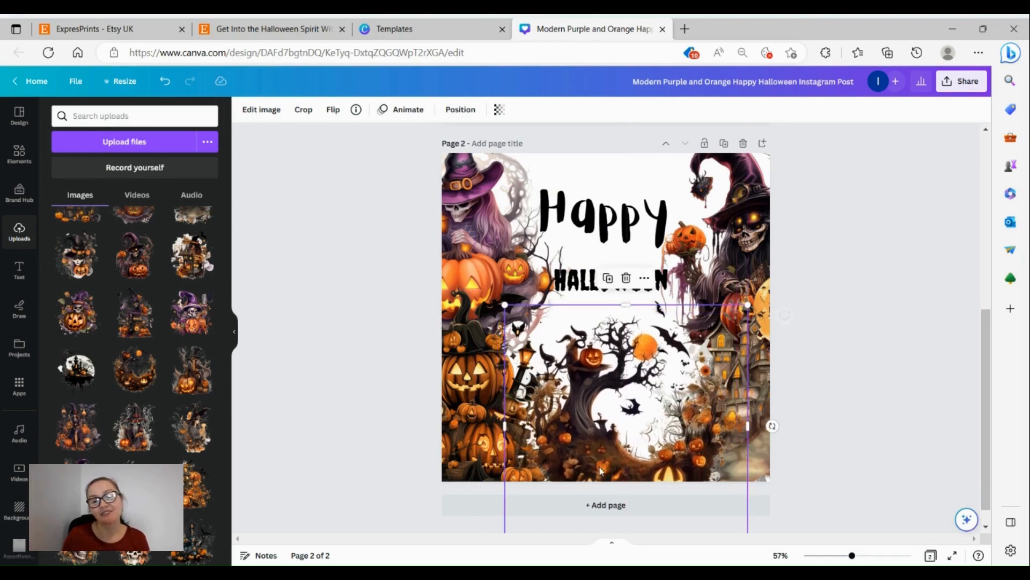
pyautogui.click(820, 400)
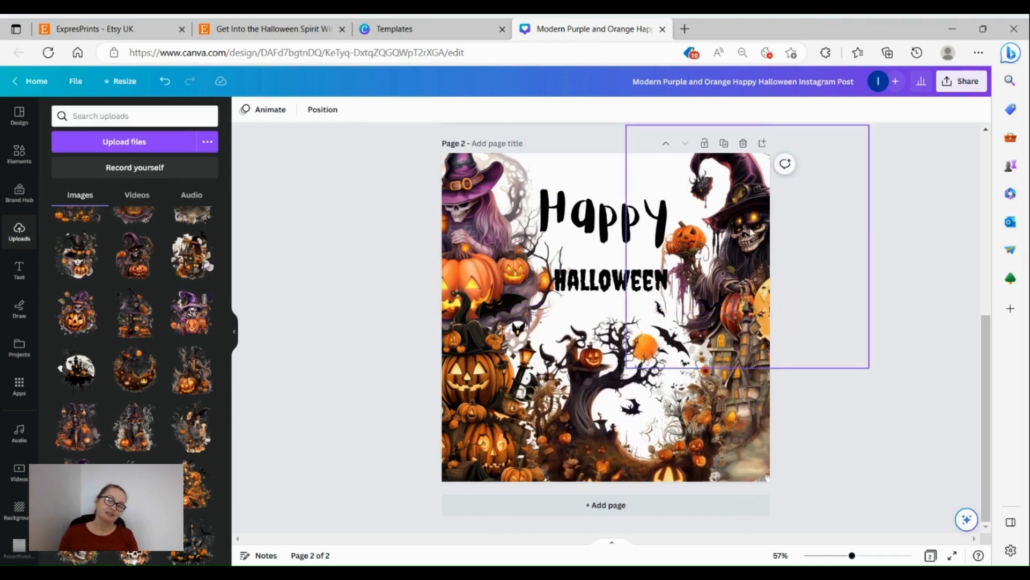
# Nudge the dark witch and both the "Happy" and "Halloween" texts slightly upward on page 2.
pyautogui.click(751, 231)
pyautogui.moveTo(750, 231); pyautogui.dragTo(744, 221)
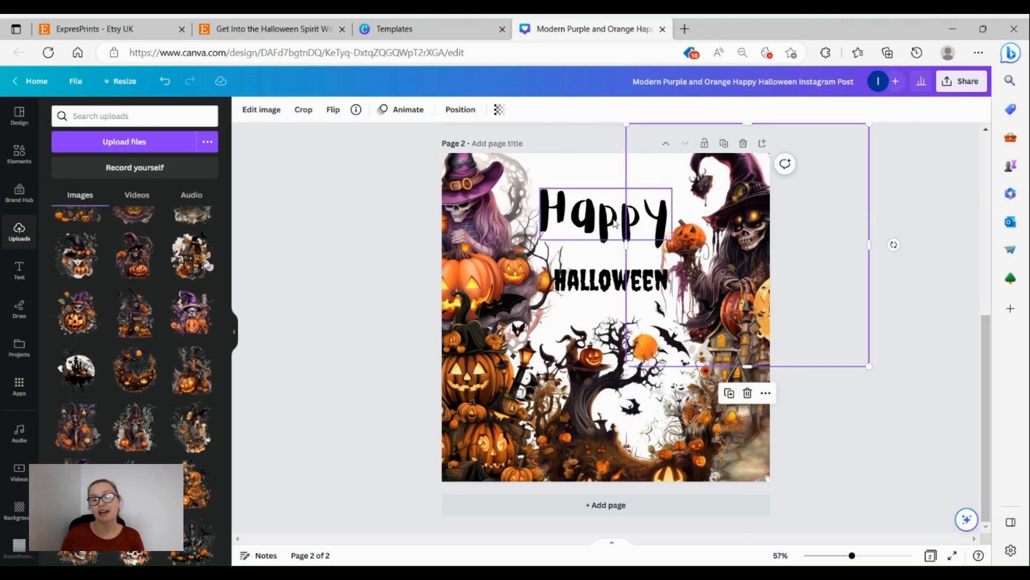
pyautogui.moveTo(615, 225); pyautogui.dragTo(619, 216)
pyautogui.moveTo(629, 277); pyautogui.dragTo(628, 268)
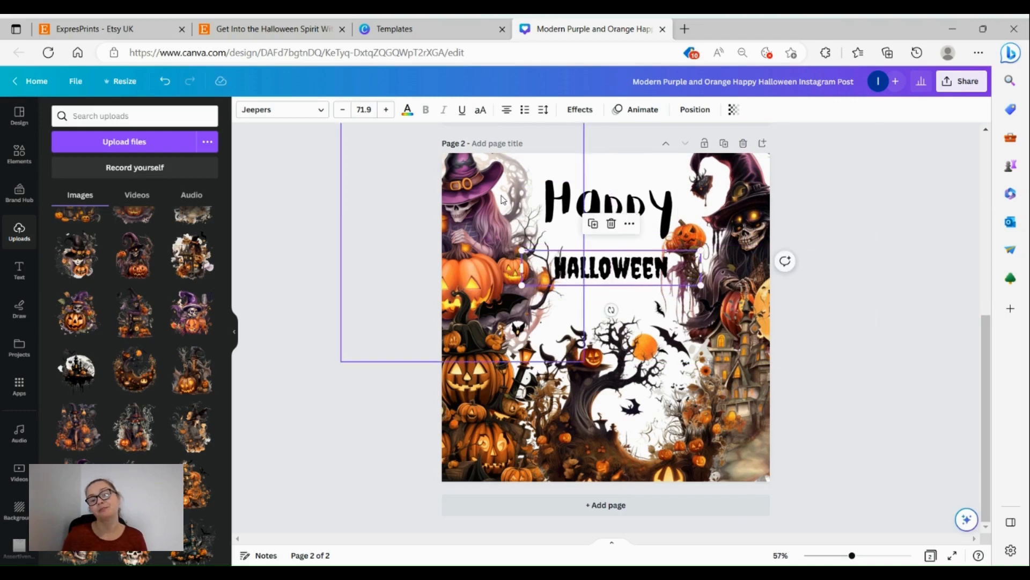
pyautogui.click(385, 227)
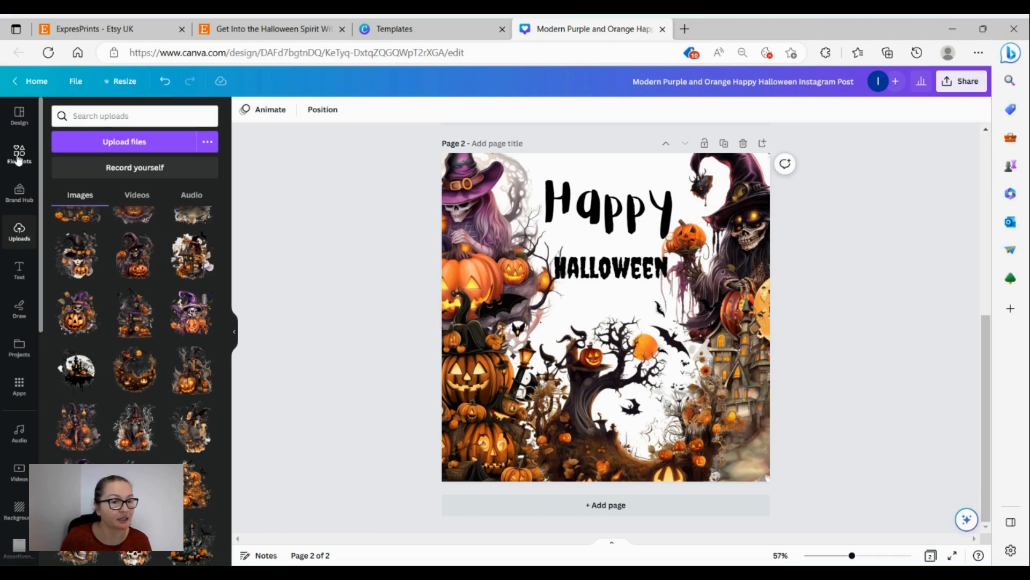
# Apply the image palette taken from the purple-hatted witch to page 2.
pyautogui.click(19, 113)
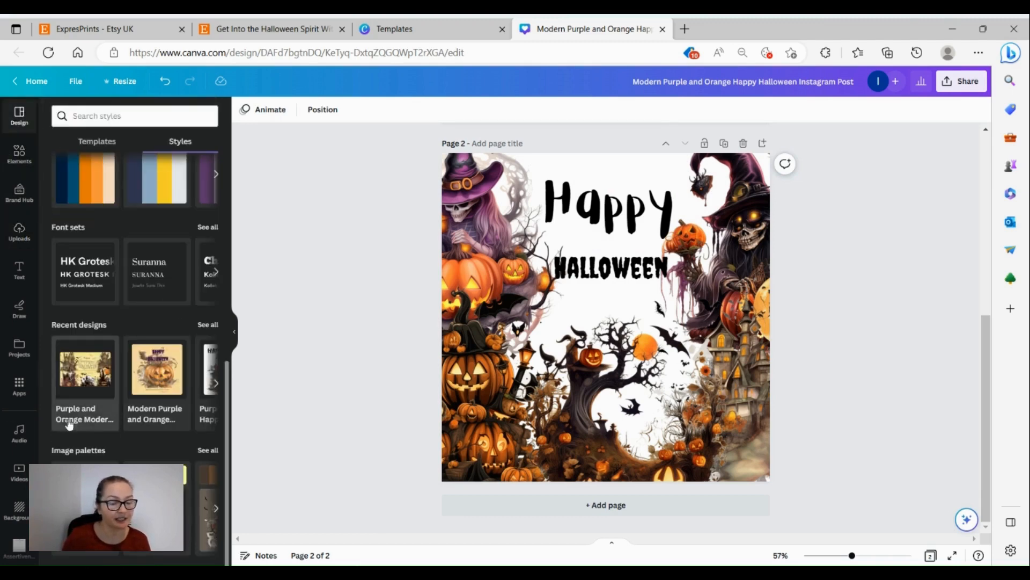
pyautogui.click(207, 451)
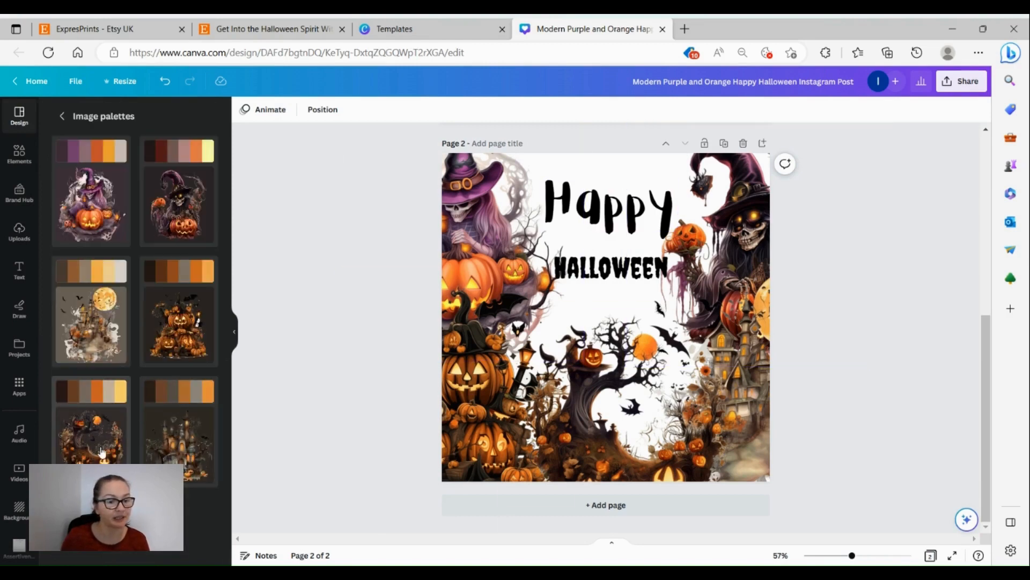
pyautogui.click(92, 154)
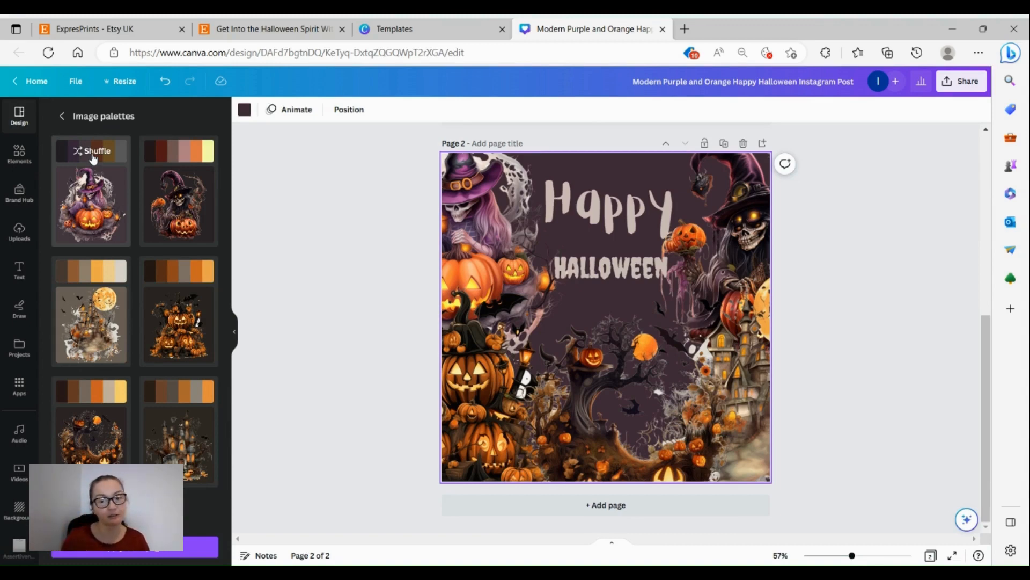
# Shuffle the purple-hatted witch's image palette on page 2 until the background is orange-red with light grey text.
pyautogui.click(93, 156)
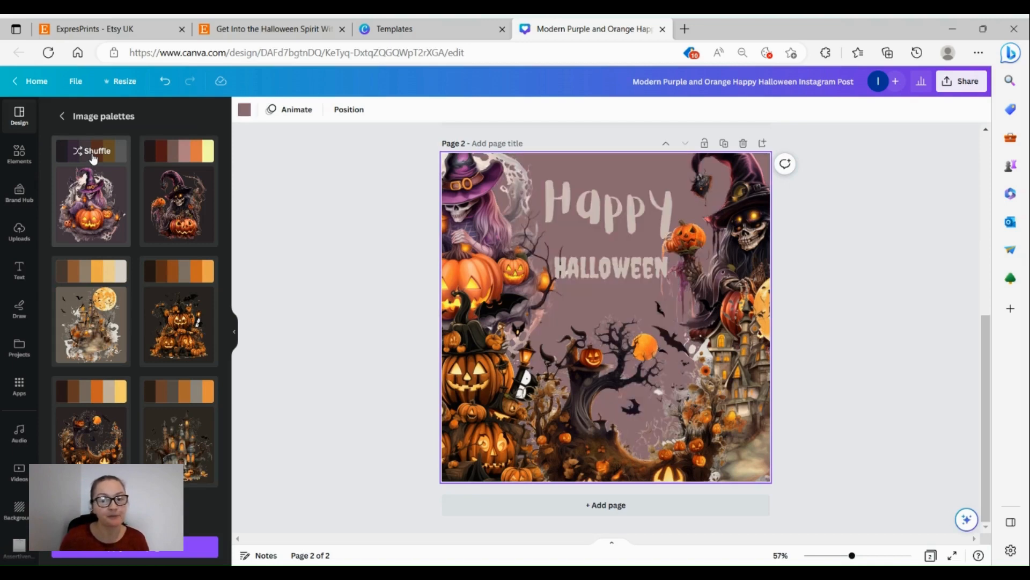
pyautogui.click(93, 155)
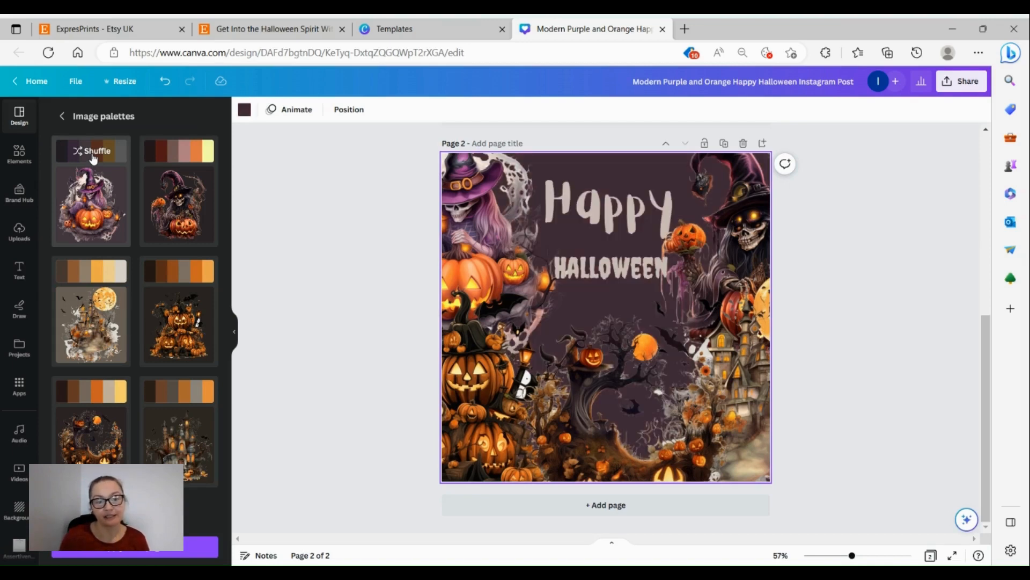
pyautogui.click(93, 155)
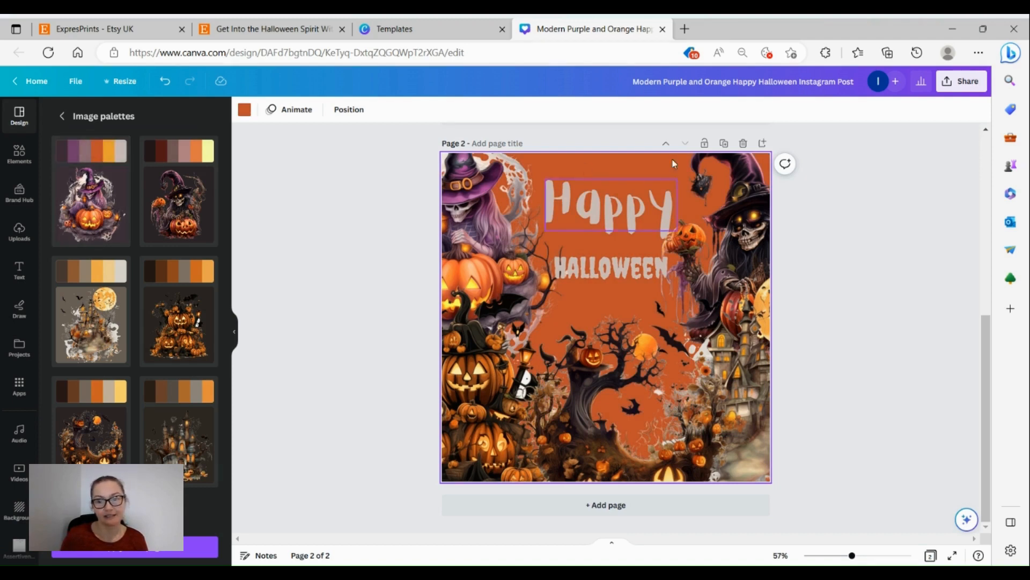
# Duplicate page 2 and apply the dark witch's image palette to the copy, giving a near-black background with pale yellow text.
pyautogui.click(724, 144)
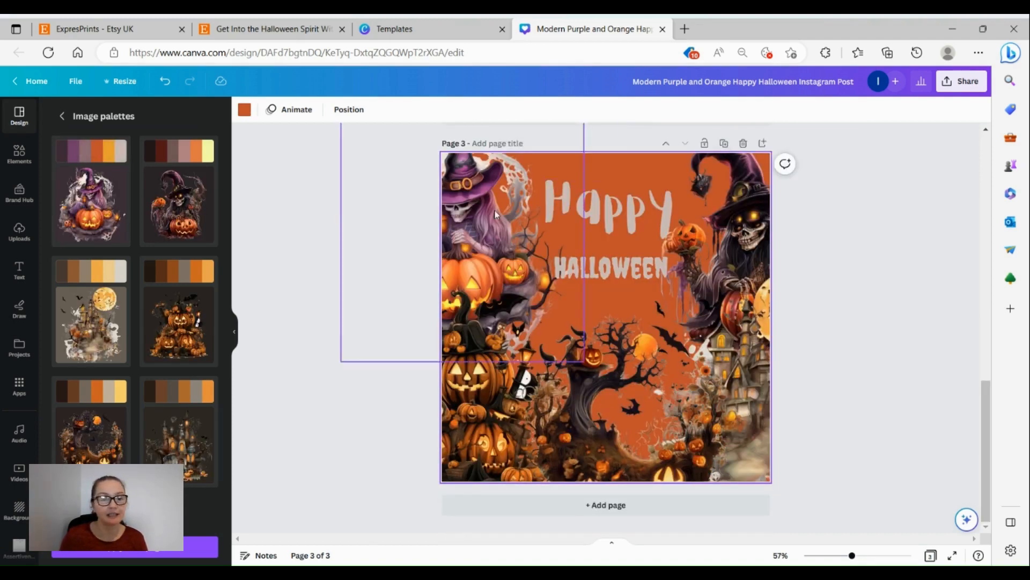
pyautogui.click(186, 160)
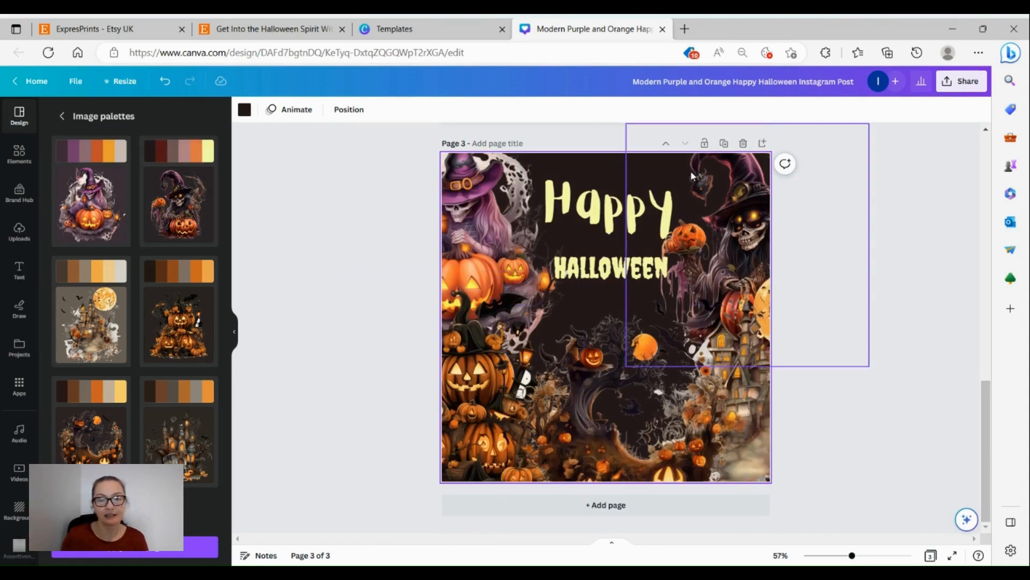
# Duplicate page 3, shuffle the stacked-pumpkins image palette on the copy to a light orange background with dark text, and check all pages in grid view.
pyautogui.click(723, 144)
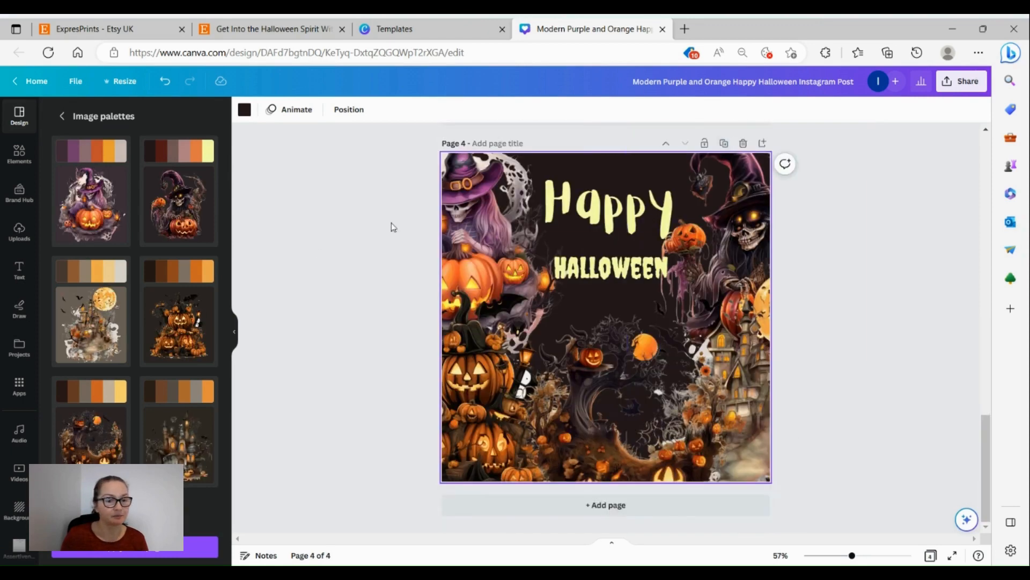
pyautogui.click(185, 274)
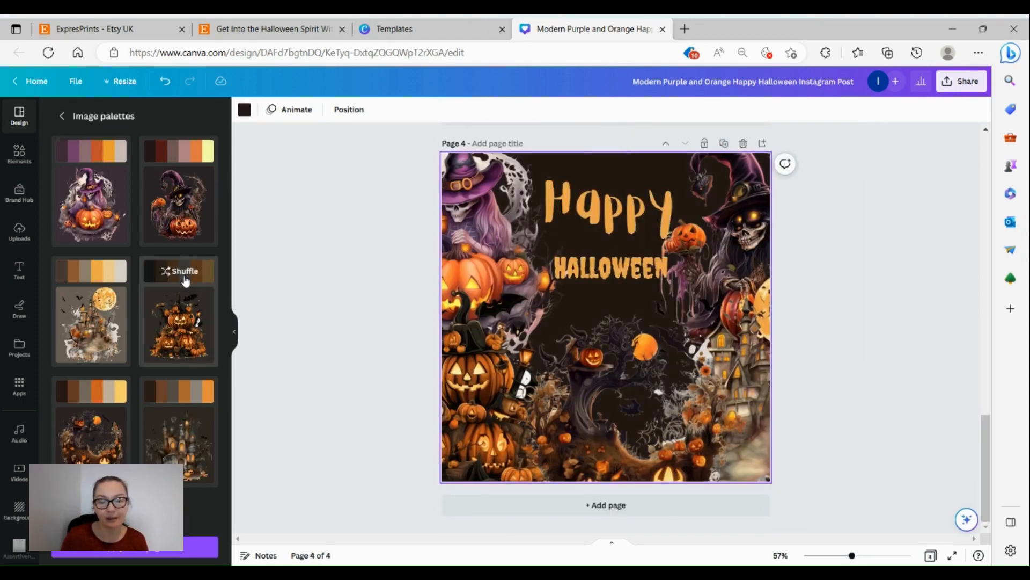
pyautogui.click(185, 275)
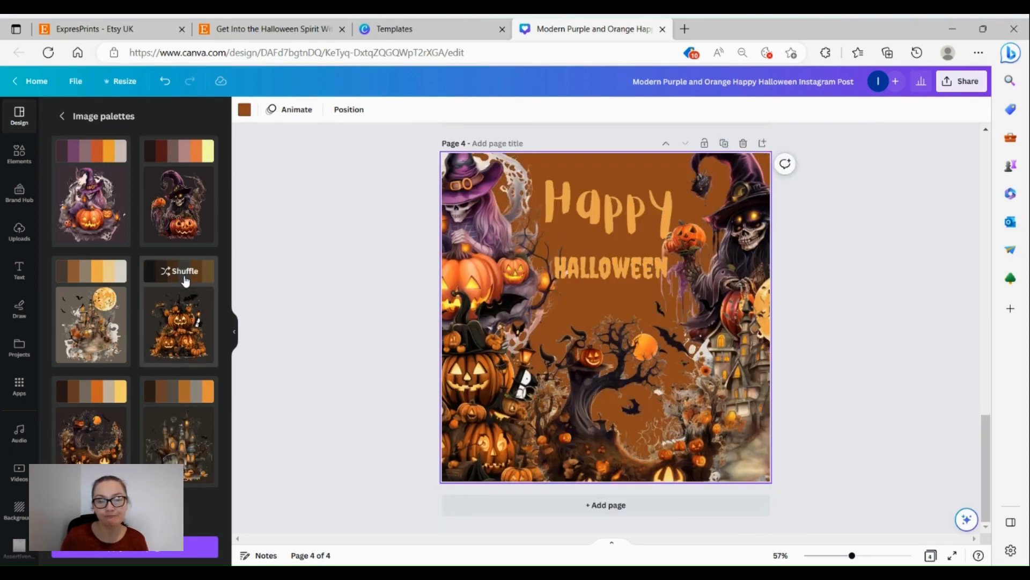
pyautogui.click(185, 275)
pyautogui.click(185, 275)
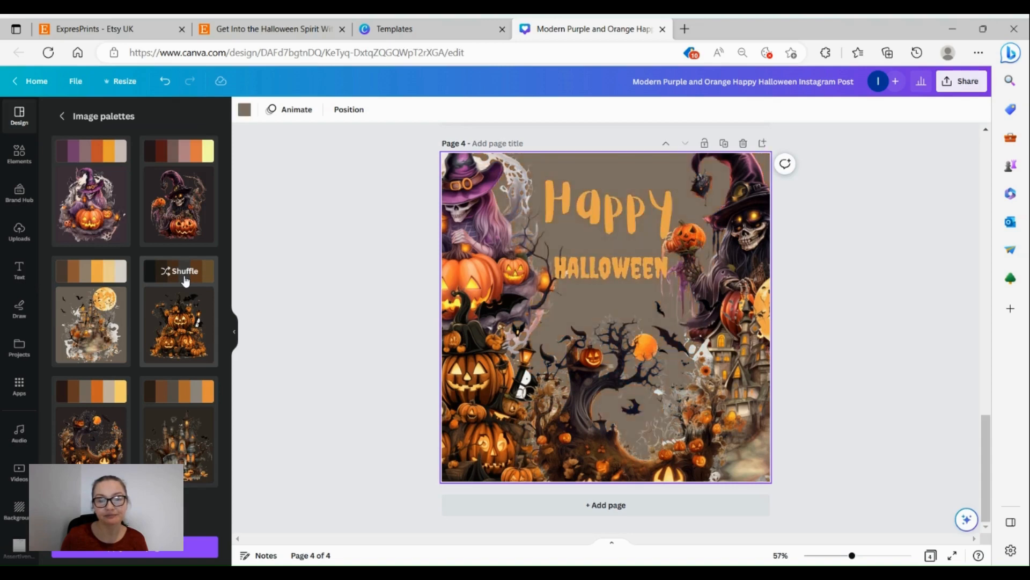
pyautogui.click(185, 274)
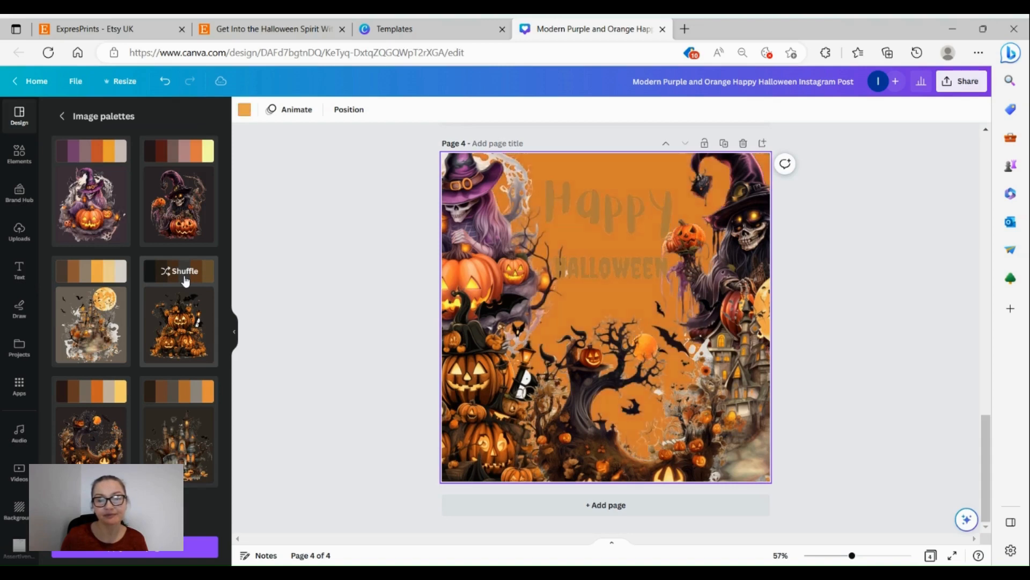
pyautogui.click(931, 557)
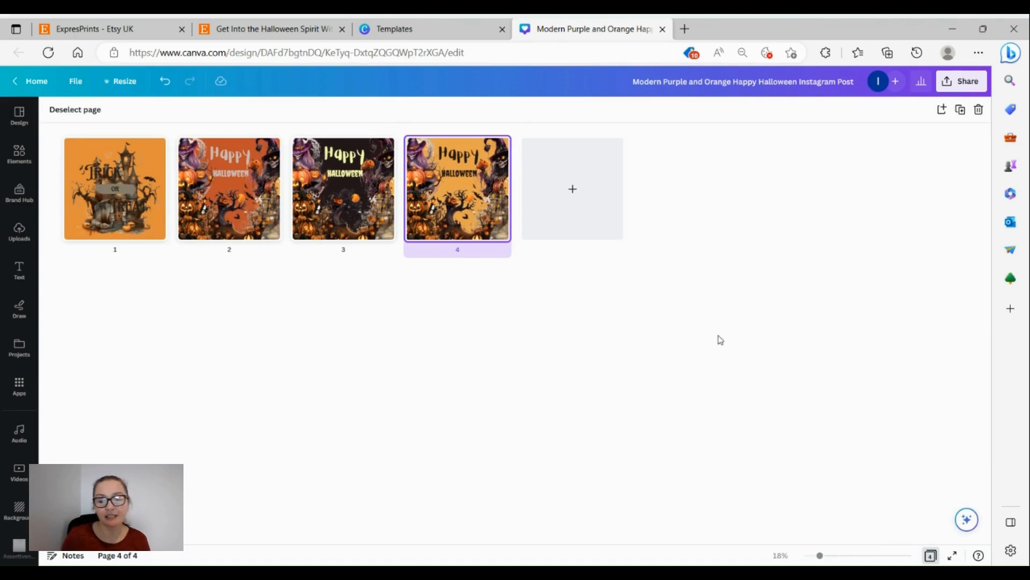
pyautogui.click(932, 556)
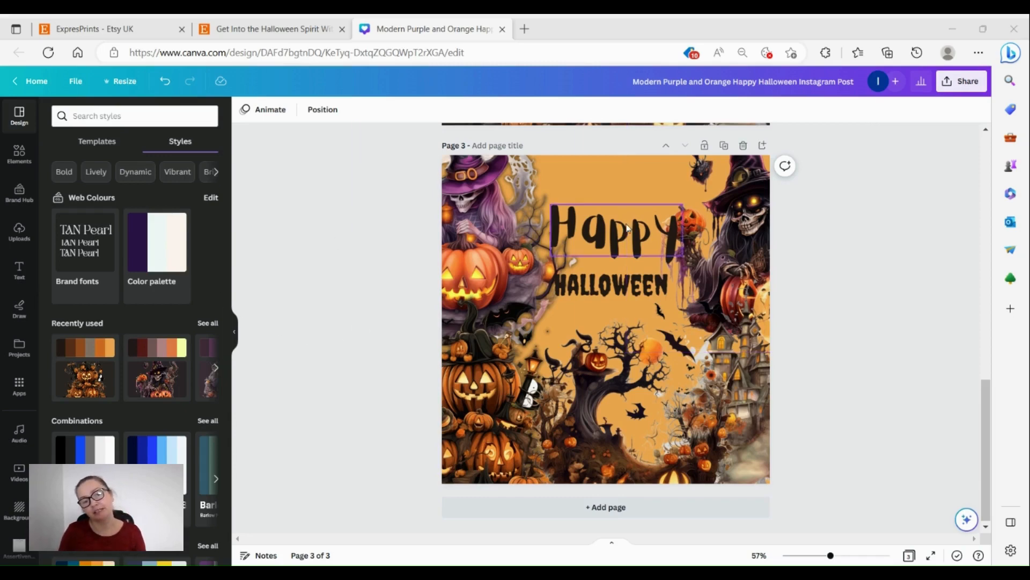
# Apply the Glow shadow effect to the purple-hatted witch image on the light orange page.
pyautogui.click(475, 239)
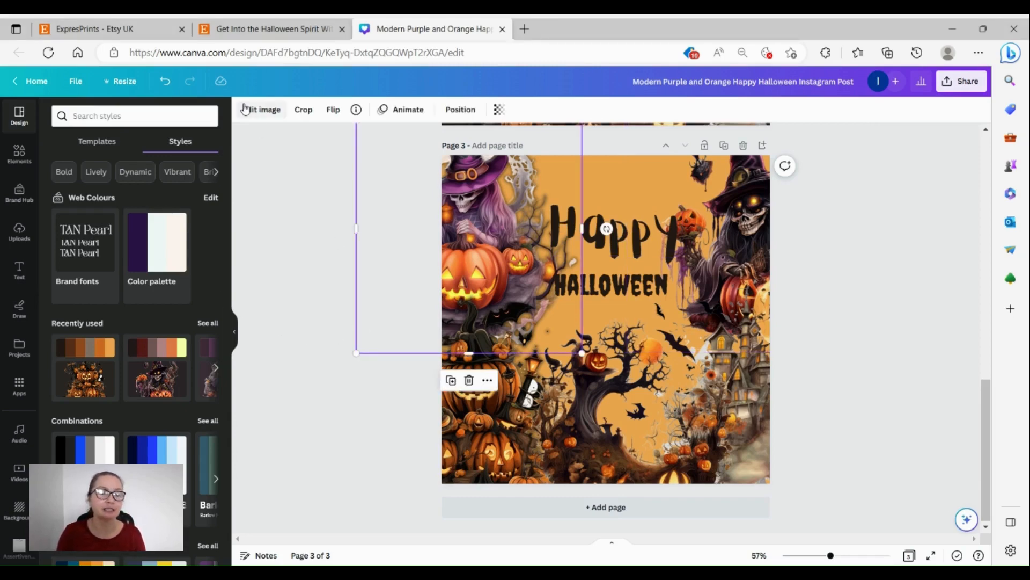
pyautogui.click(262, 109)
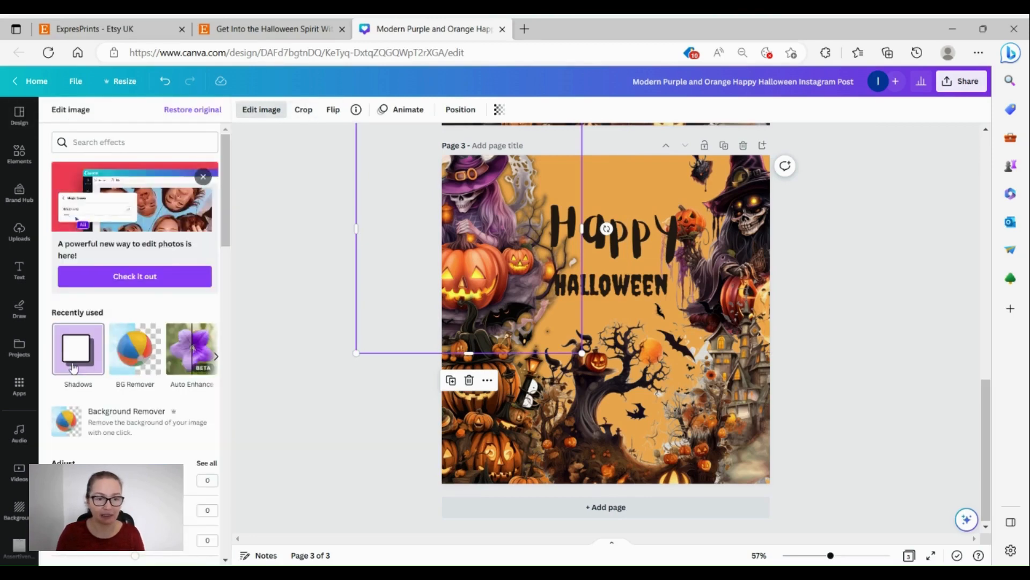
pyautogui.click(77, 348)
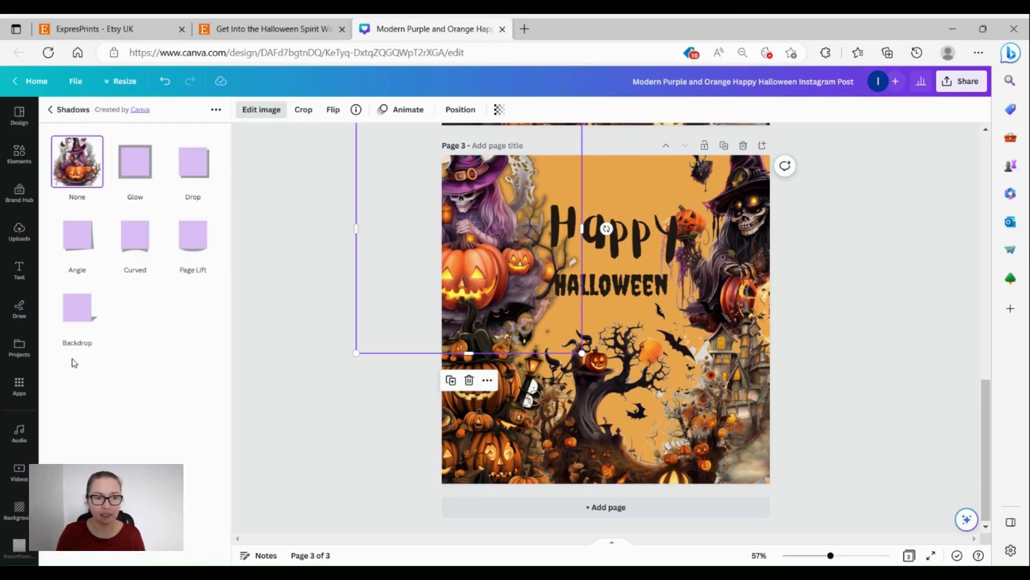
pyautogui.click(136, 173)
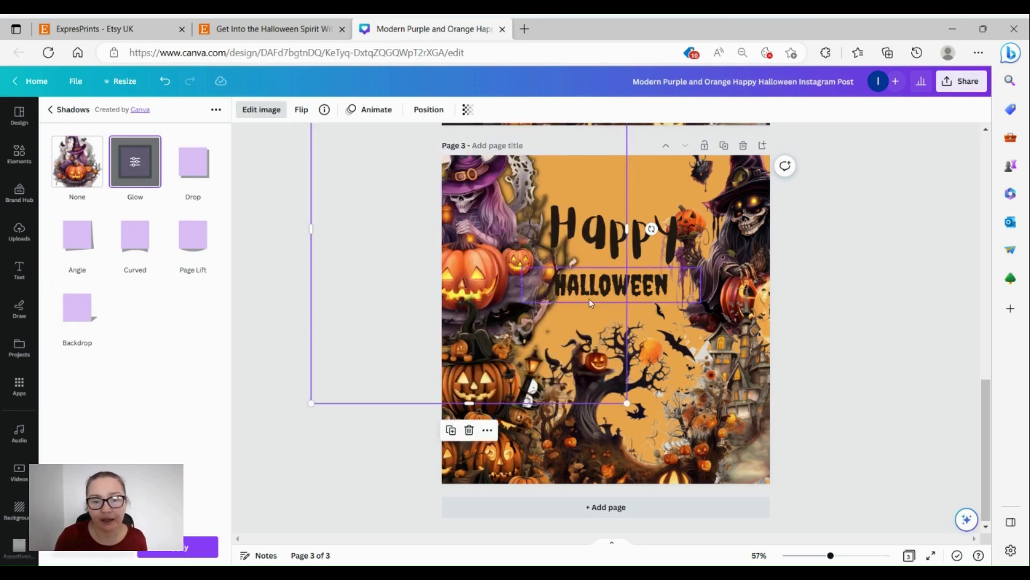
pyautogui.click(865, 299)
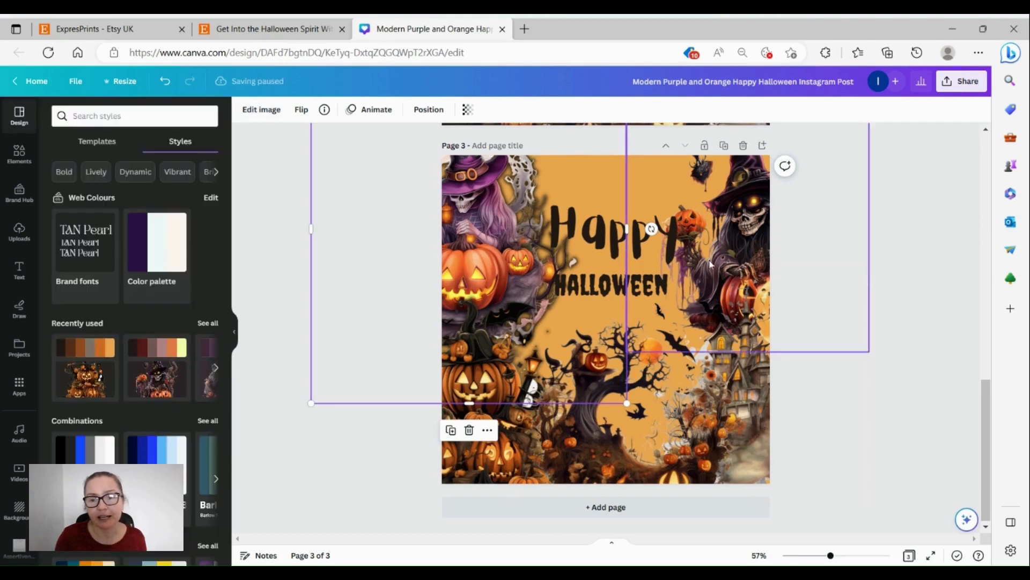
pyautogui.click(297, 355)
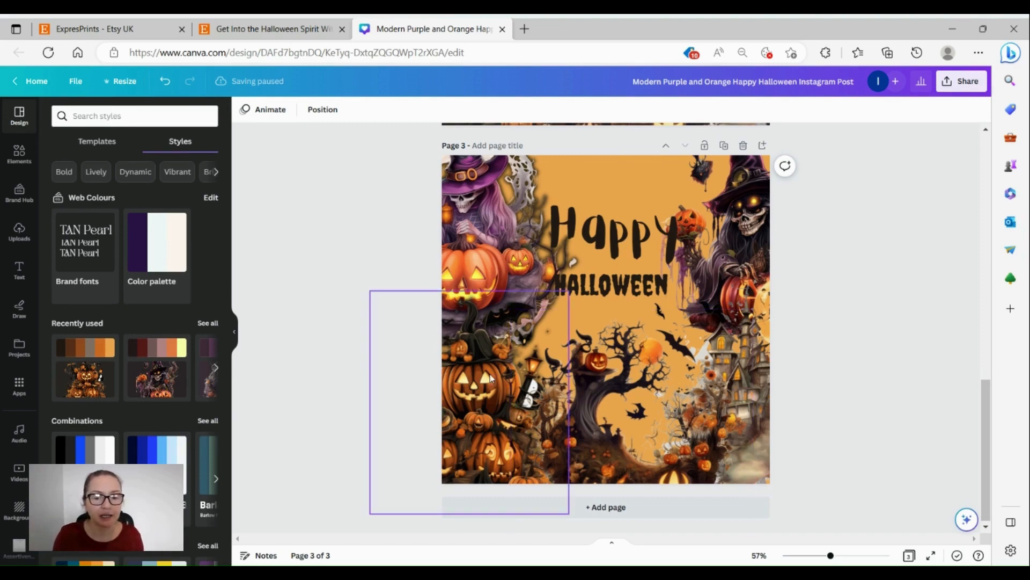
# Apply the Glow shadow effect to the crescent-shaped tree and pumpkins image and shift it slightly left.
pyautogui.click(590, 439)
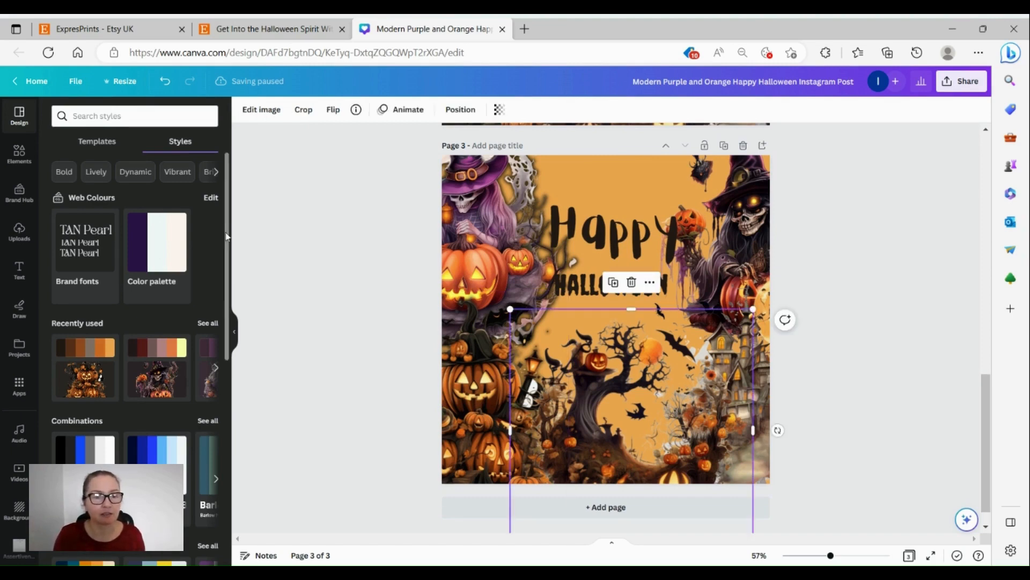
pyautogui.click(261, 113)
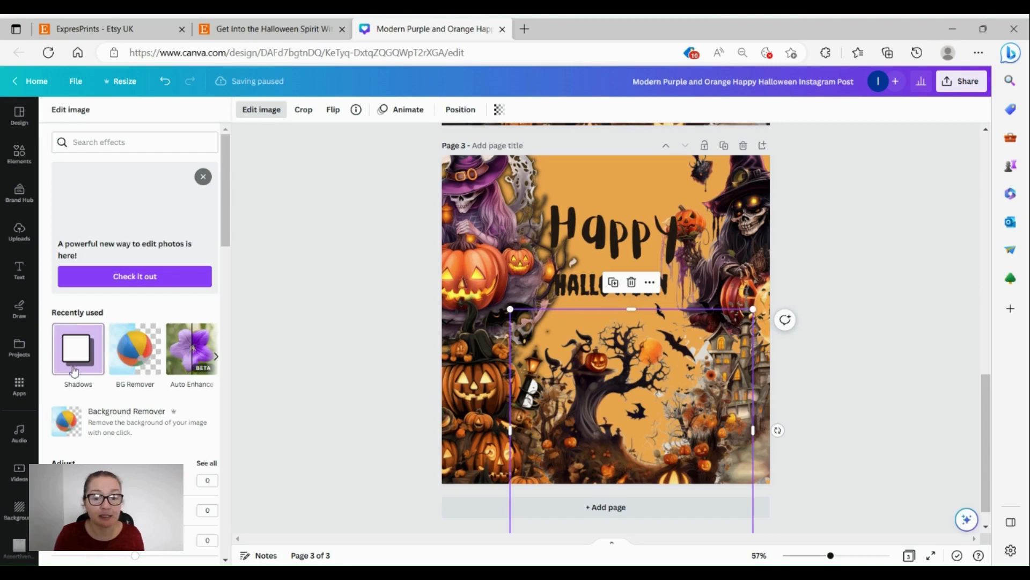
pyautogui.click(75, 364)
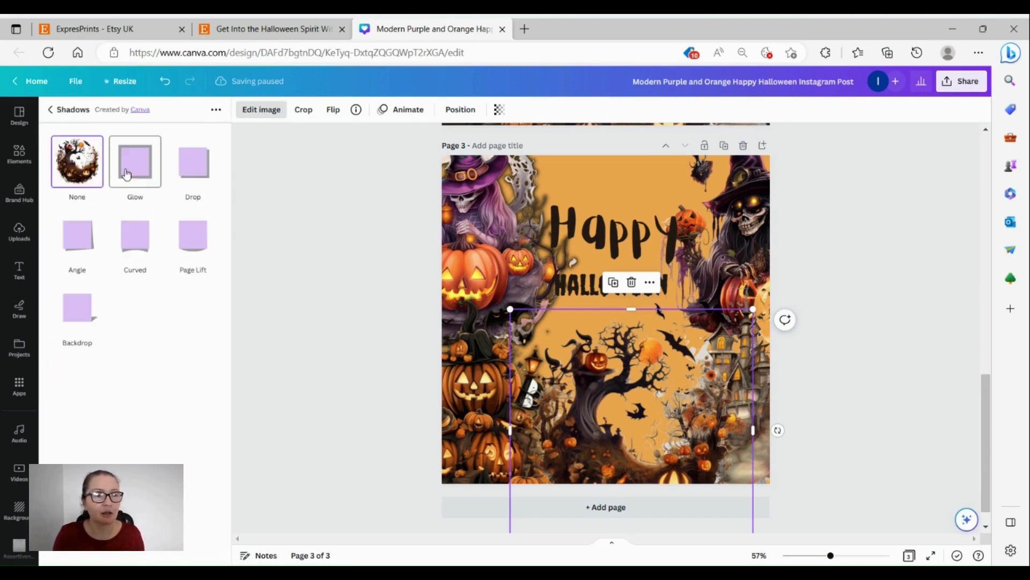
pyautogui.click(131, 182)
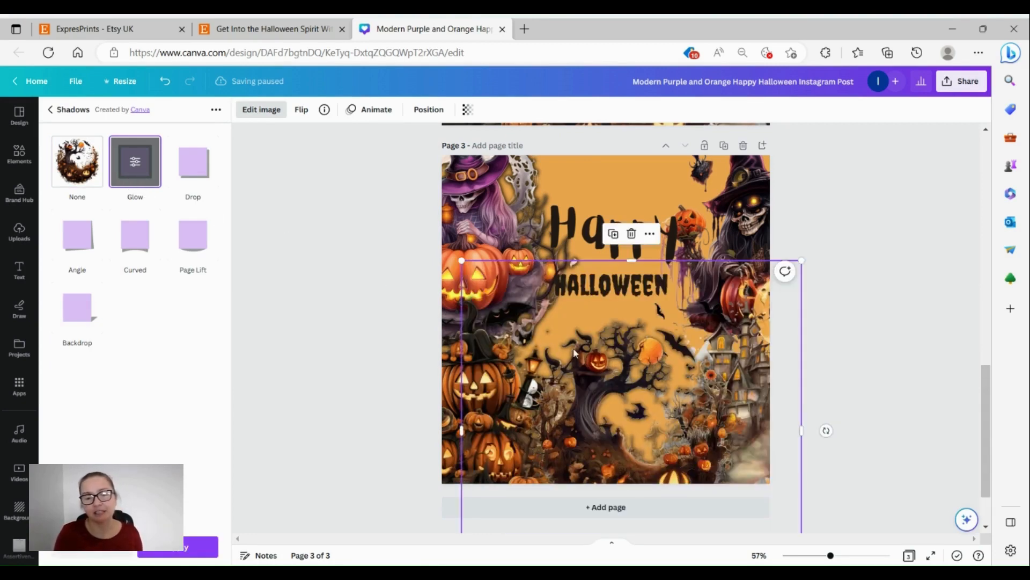
pyautogui.moveTo(622, 379); pyautogui.dragTo(601, 379)
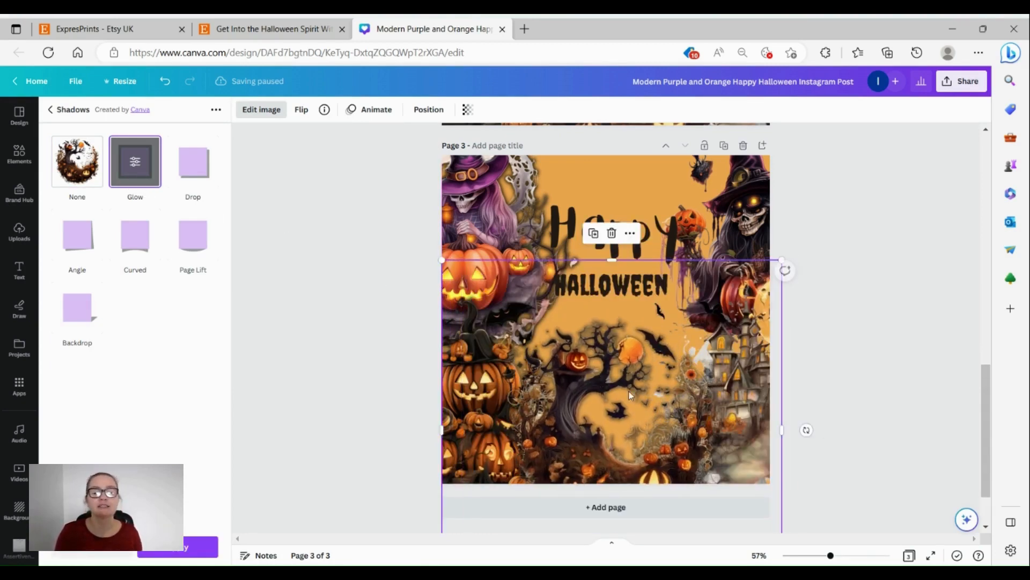
pyautogui.click(827, 281)
pyautogui.click(804, 203)
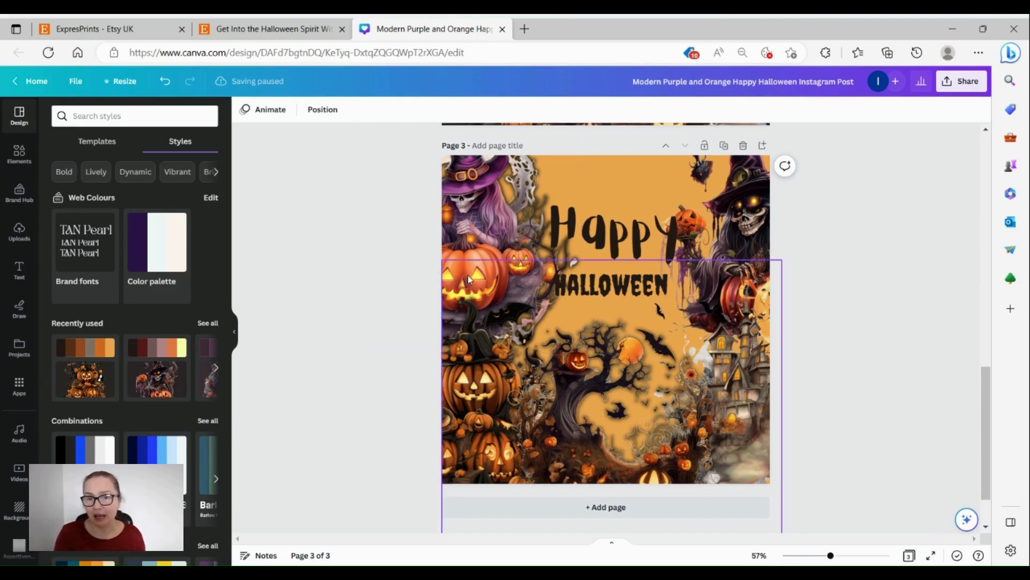
# Review the page selection in the PNG download options, keeping all three pages selected.
pyautogui.click(963, 85)
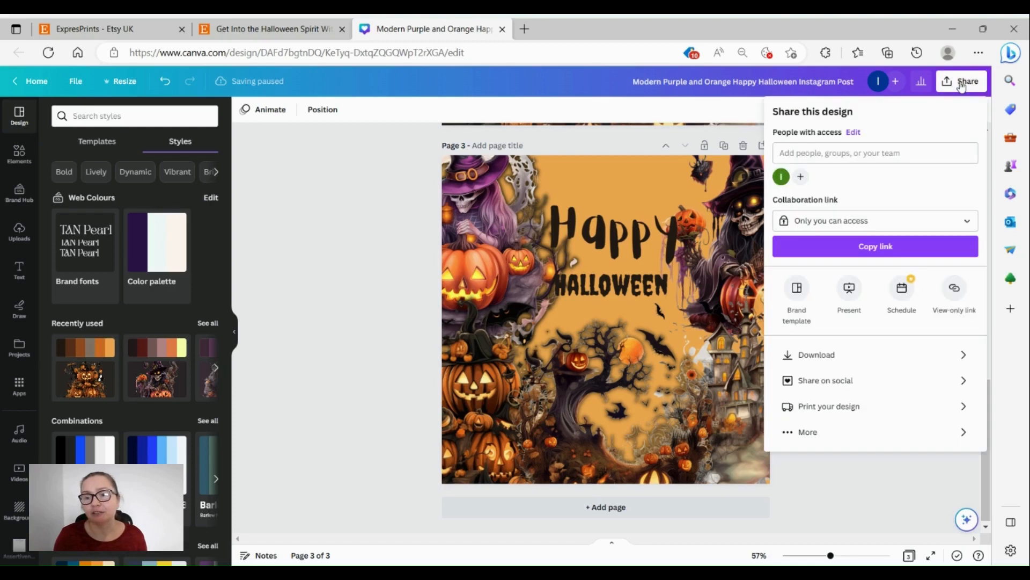
pyautogui.click(821, 357)
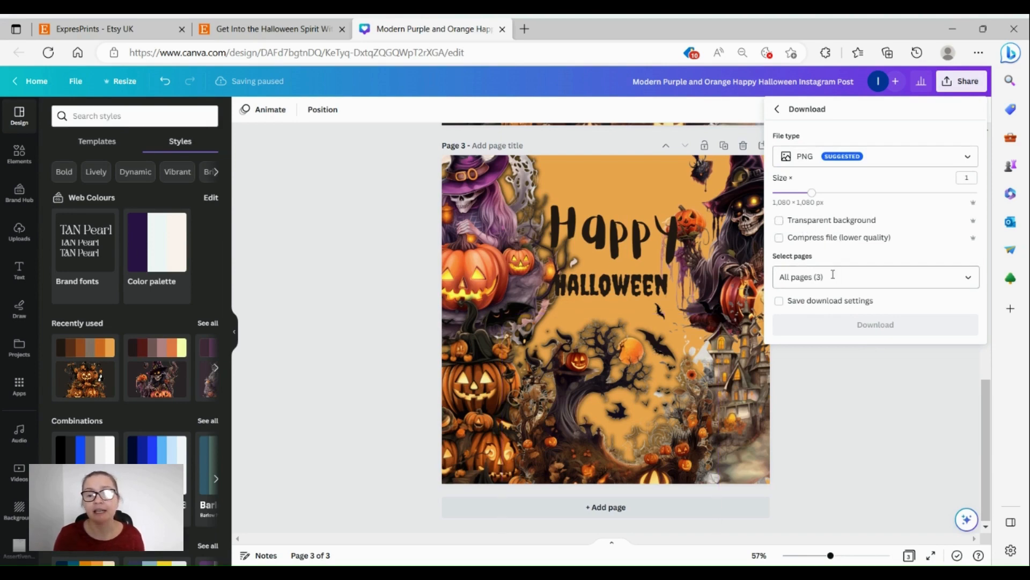
pyautogui.click(795, 280)
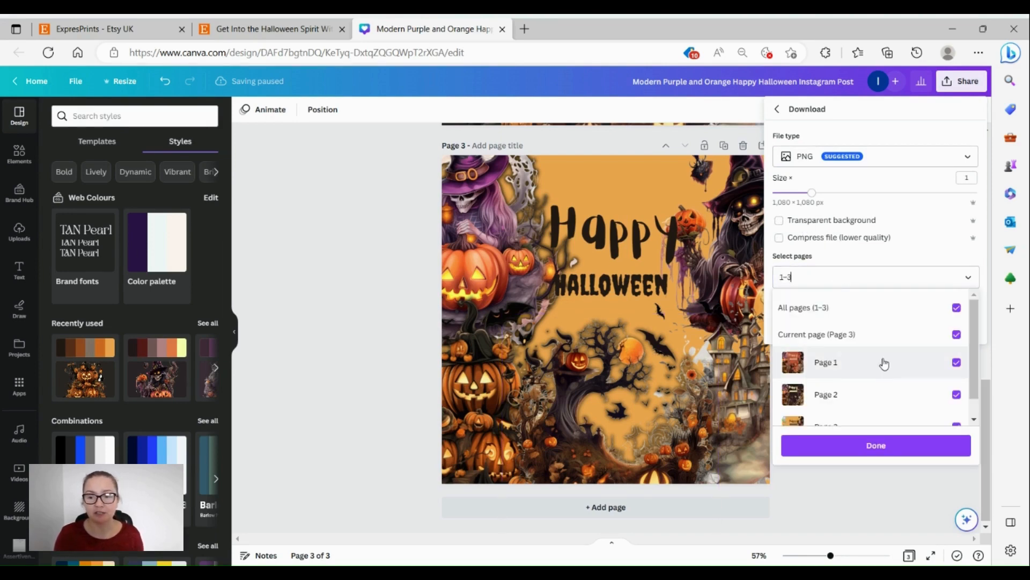
pyautogui.scroll(-1, 880, 359)
pyautogui.click(956, 342)
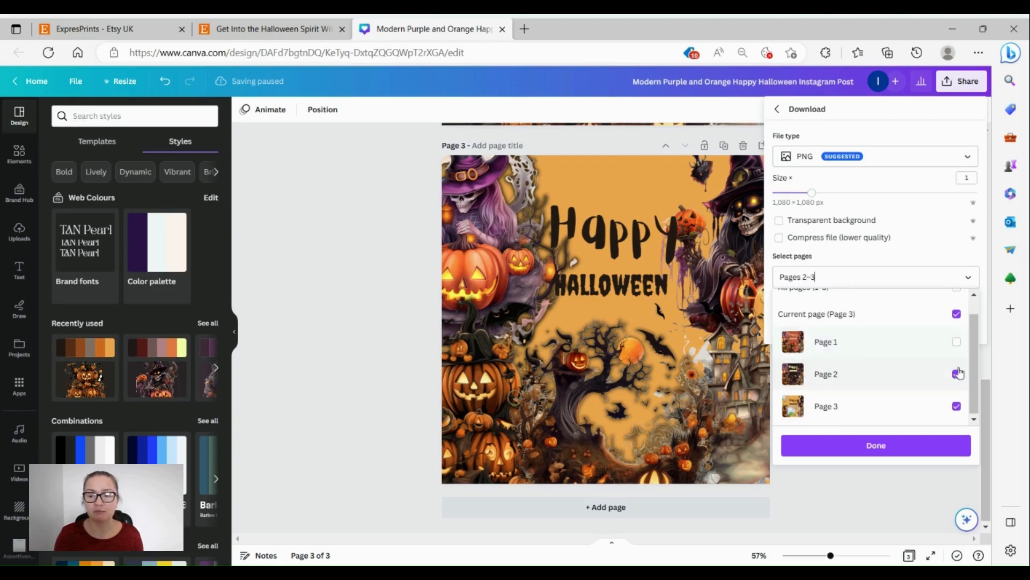
pyautogui.click(957, 374)
pyautogui.click(957, 374)
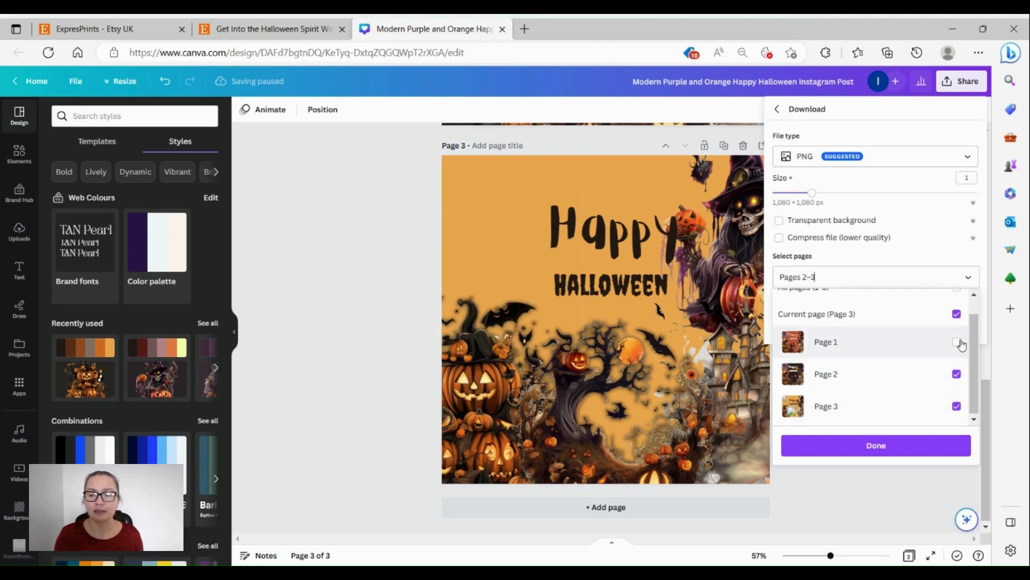
pyautogui.click(958, 342)
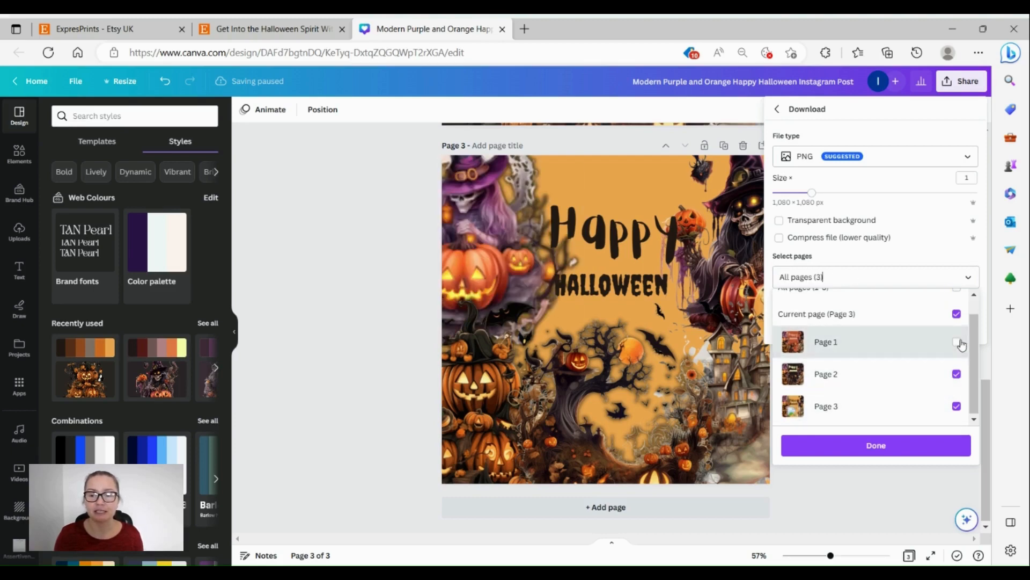
pyautogui.click(866, 444)
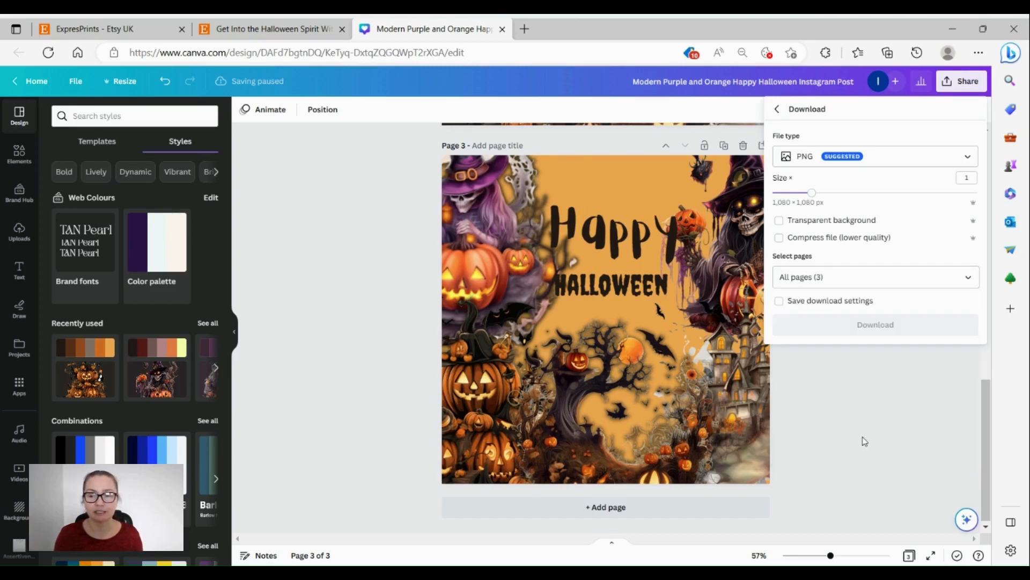
# Set the download file type to PDF Print with Flatten PDF enabled, and return to the sharing options.
pyautogui.click(781, 113)
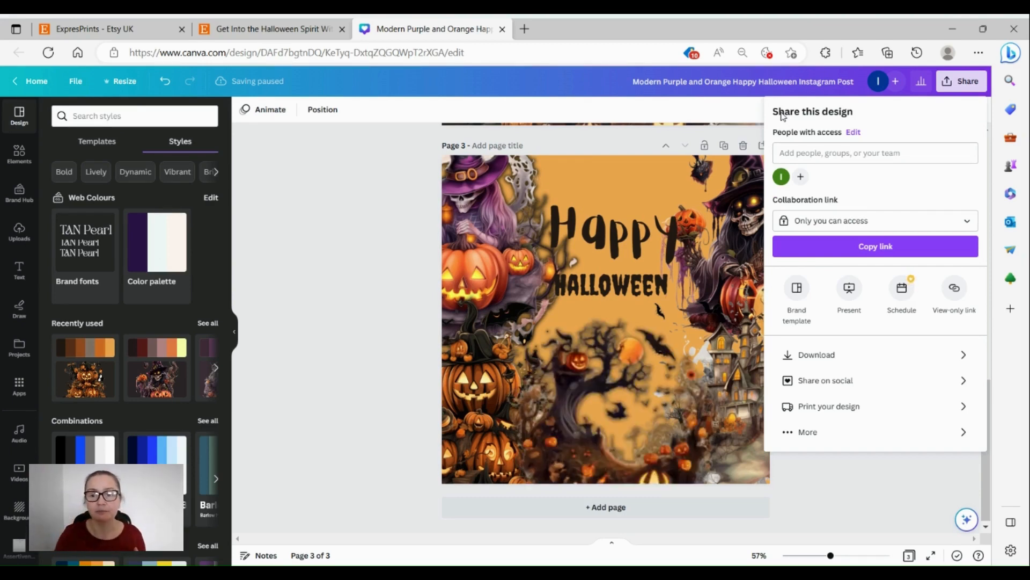
pyautogui.click(830, 360)
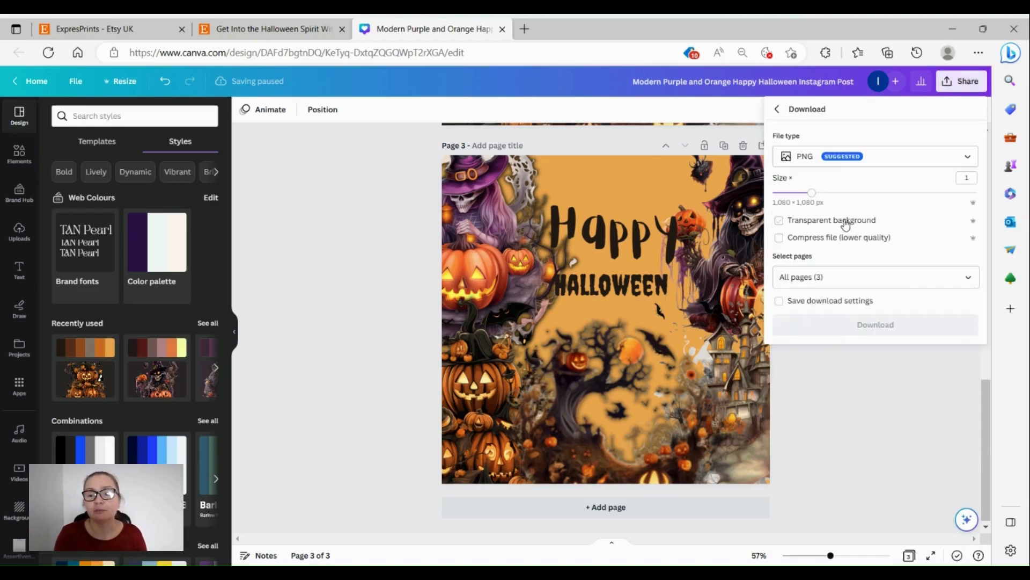
pyautogui.click(853, 158)
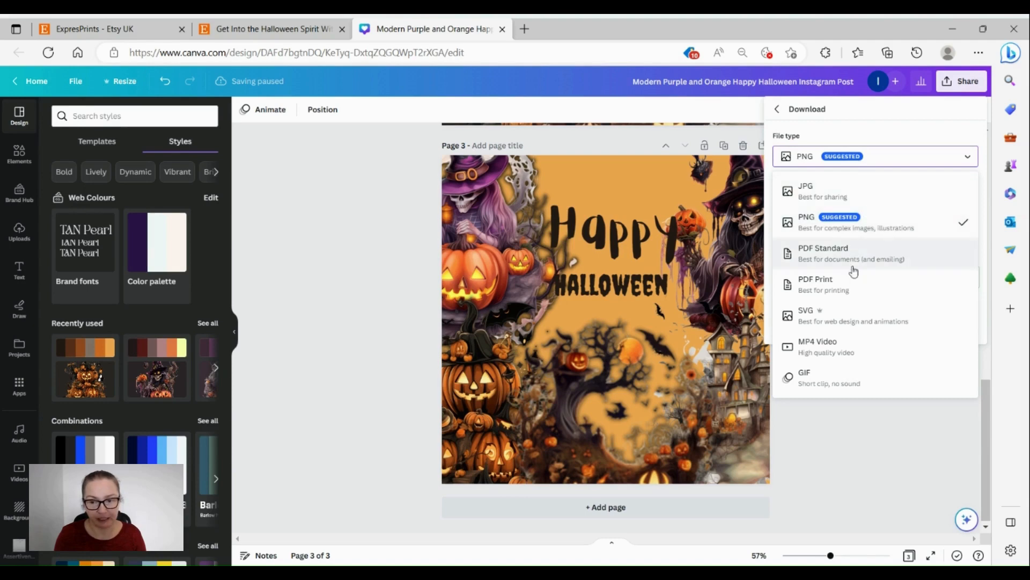
pyautogui.click(840, 283)
pyautogui.click(808, 194)
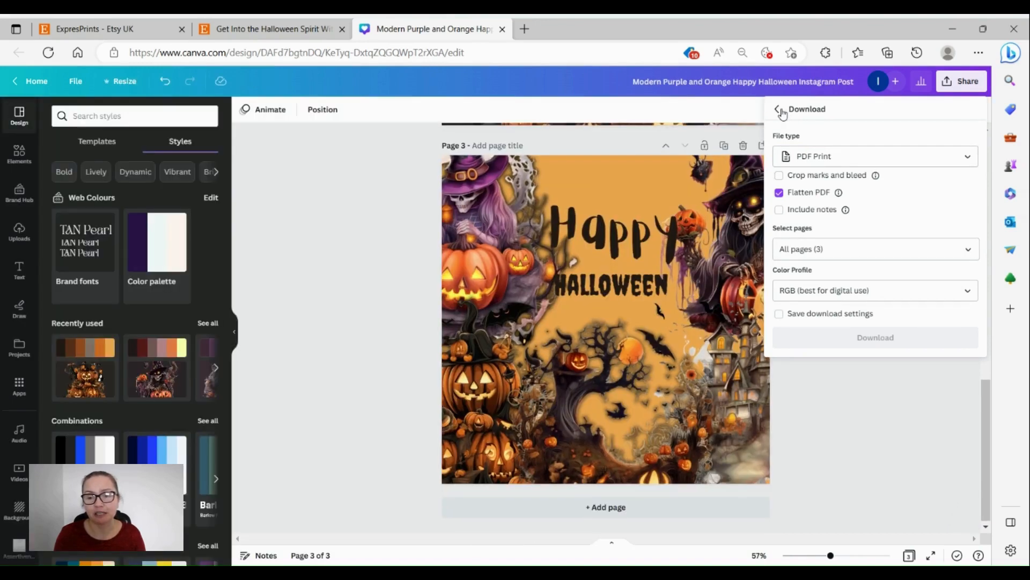
pyautogui.click(780, 109)
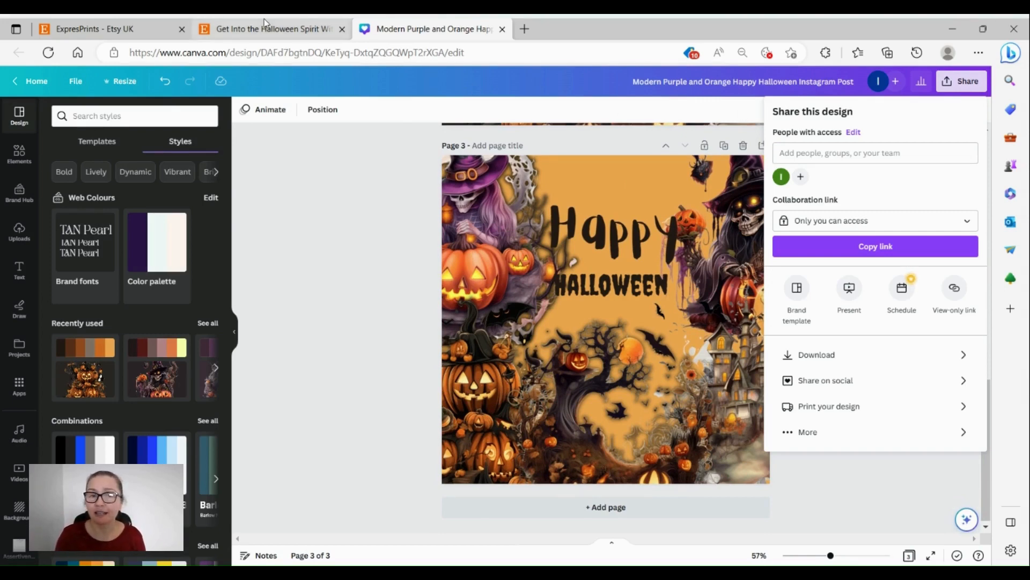
# Look at the Halloween clipart listing and the ExpresPrints shop page on Etsy, and return to the Canva design.
pyautogui.moveTo(264, 20)
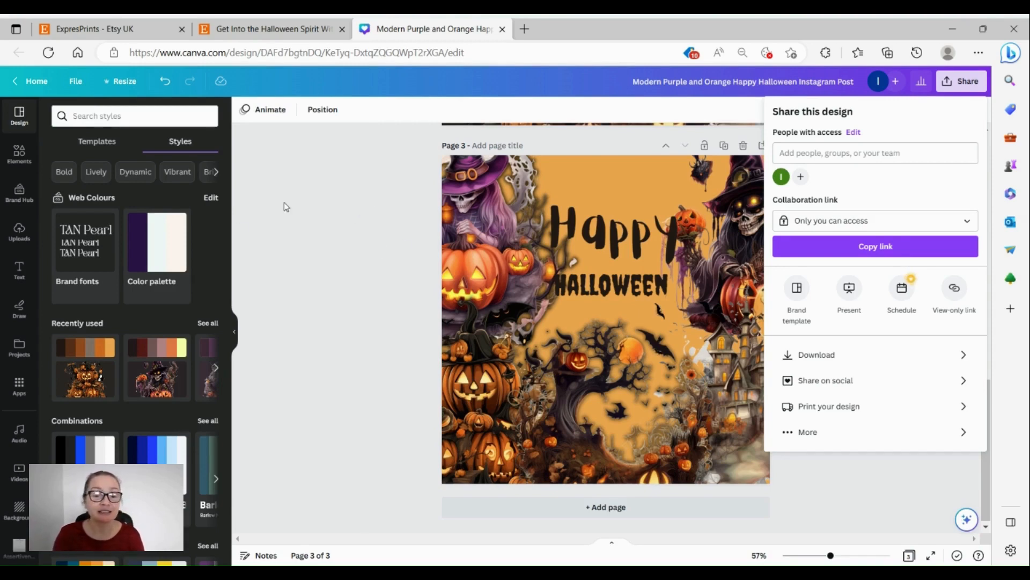
pyautogui.click(267, 27)
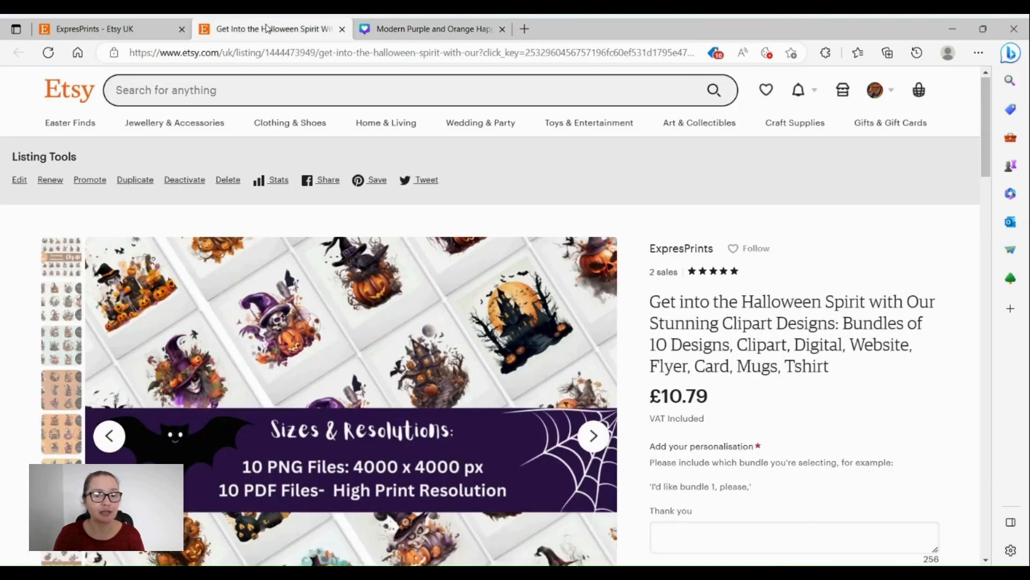
pyautogui.click(139, 23)
pyautogui.scroll(7, 524, 309)
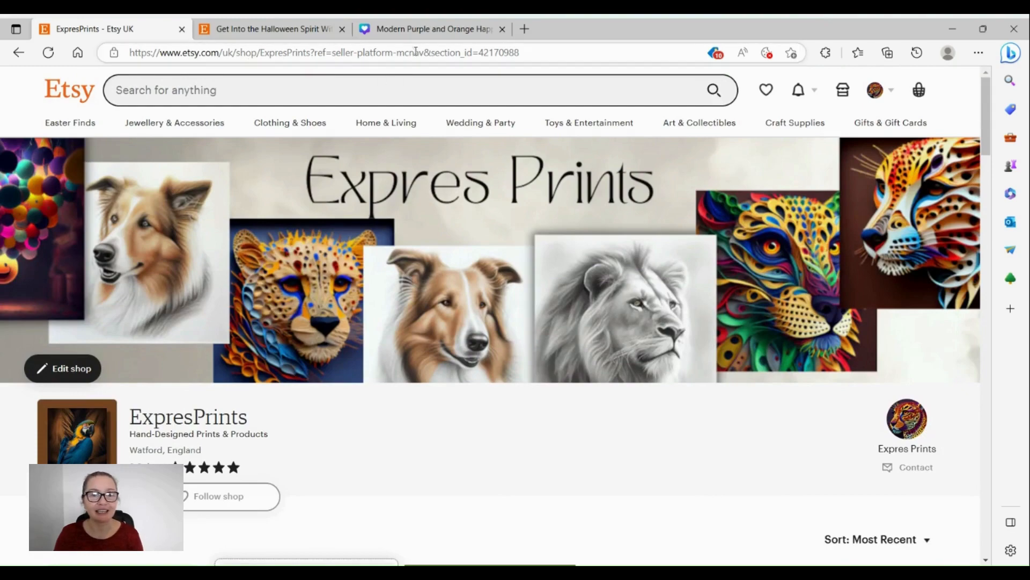
pyautogui.click(464, 21)
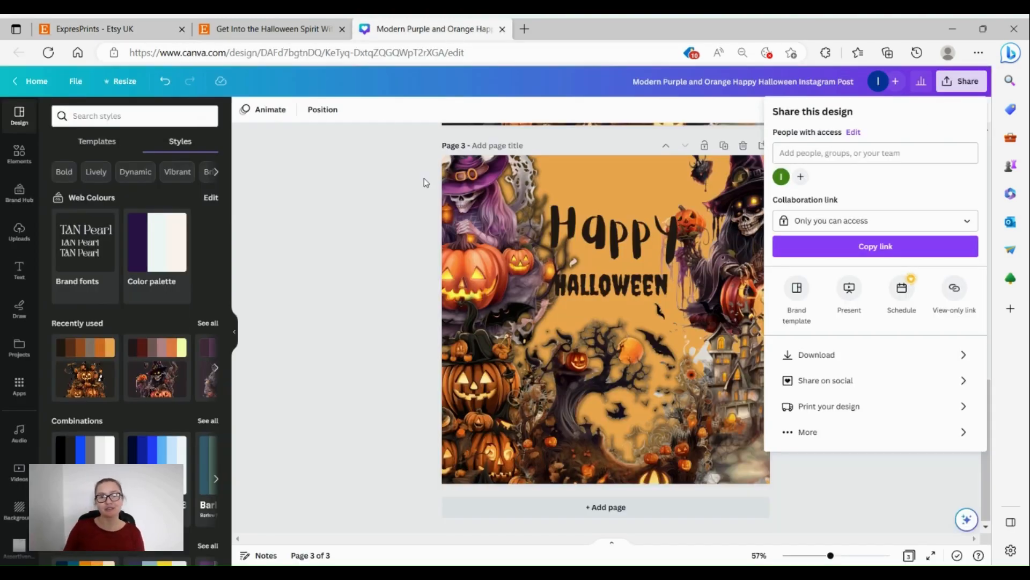